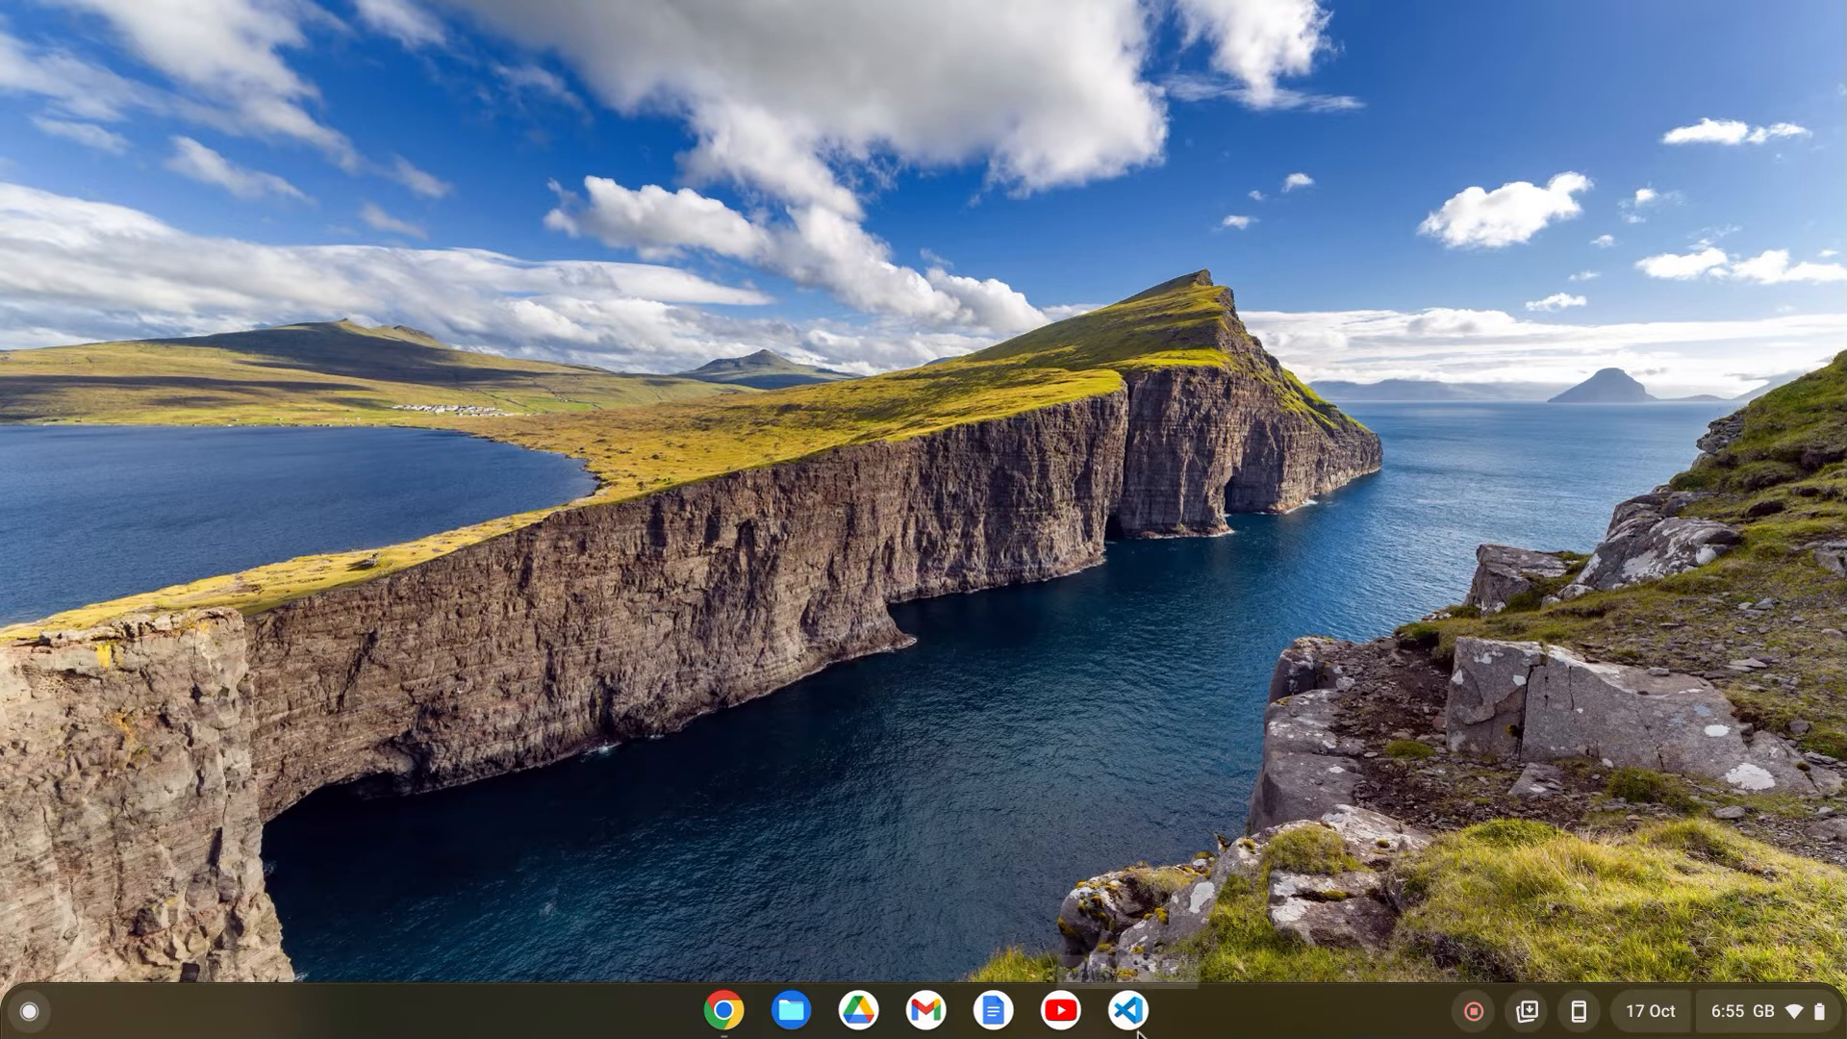
key("super")
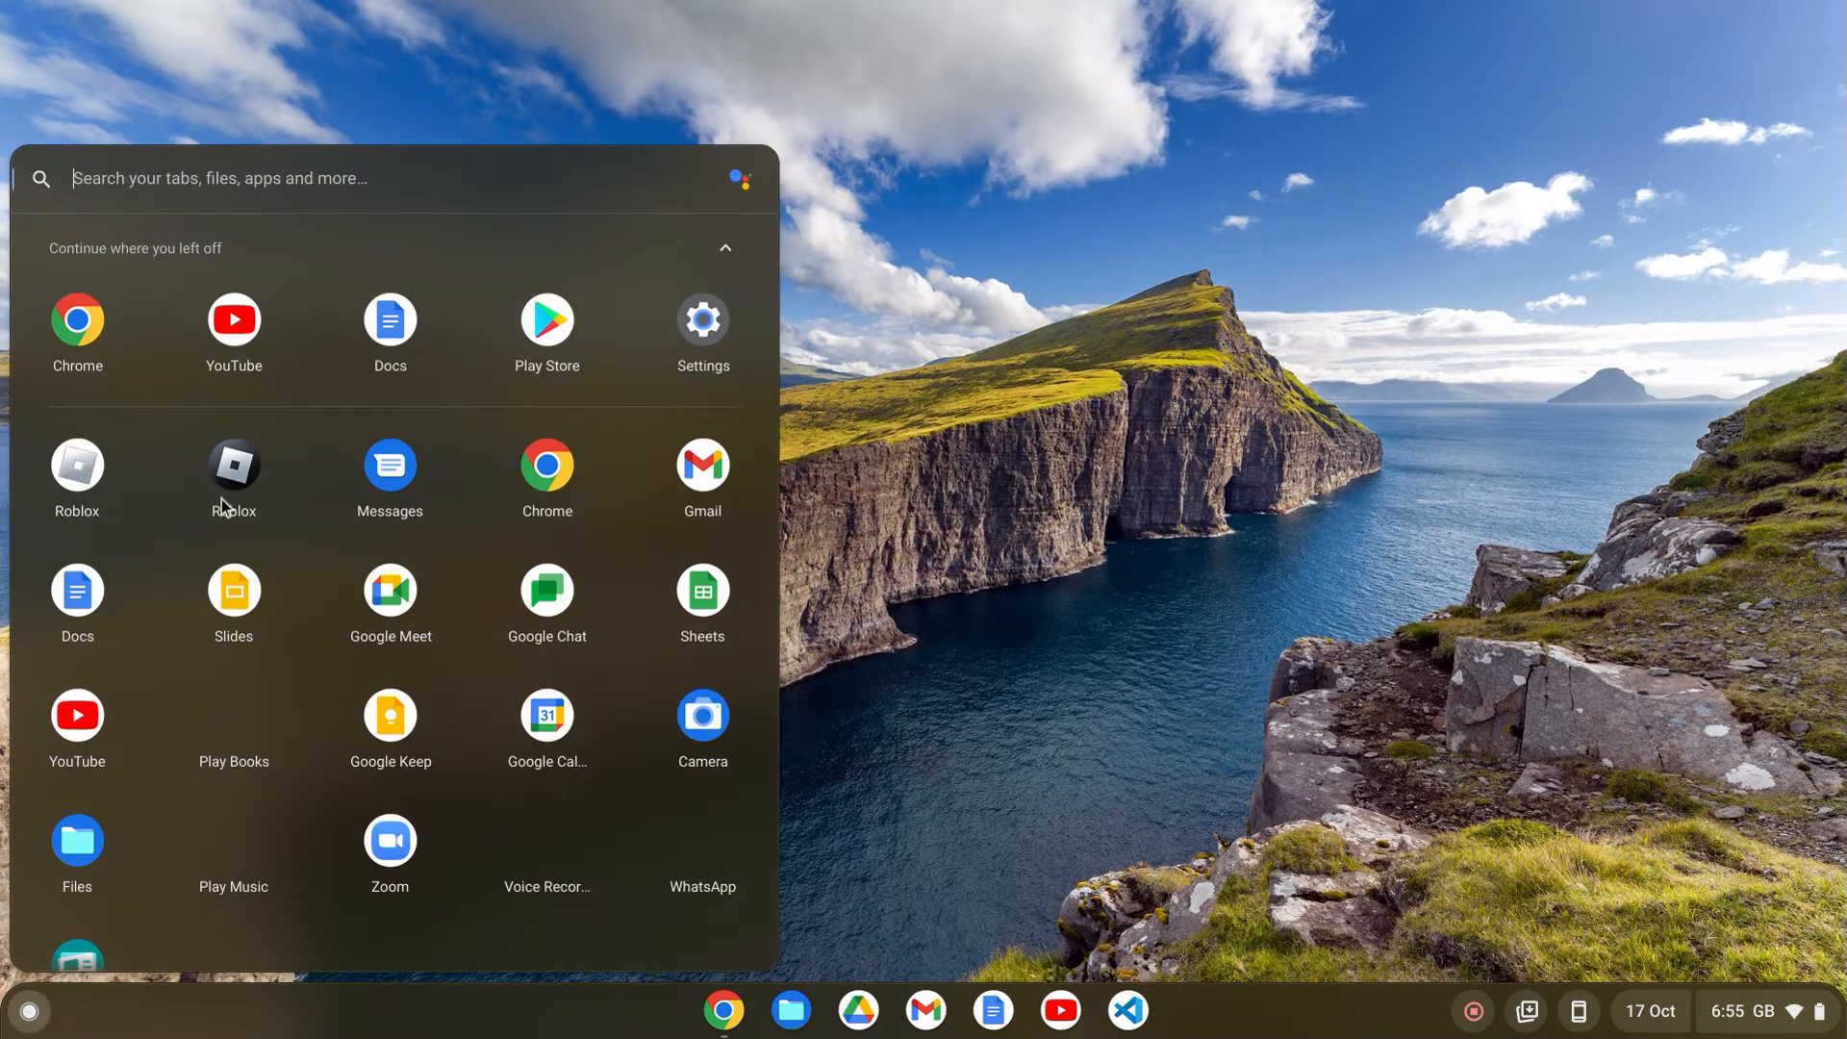
scroll(230, 511, "down", 5)
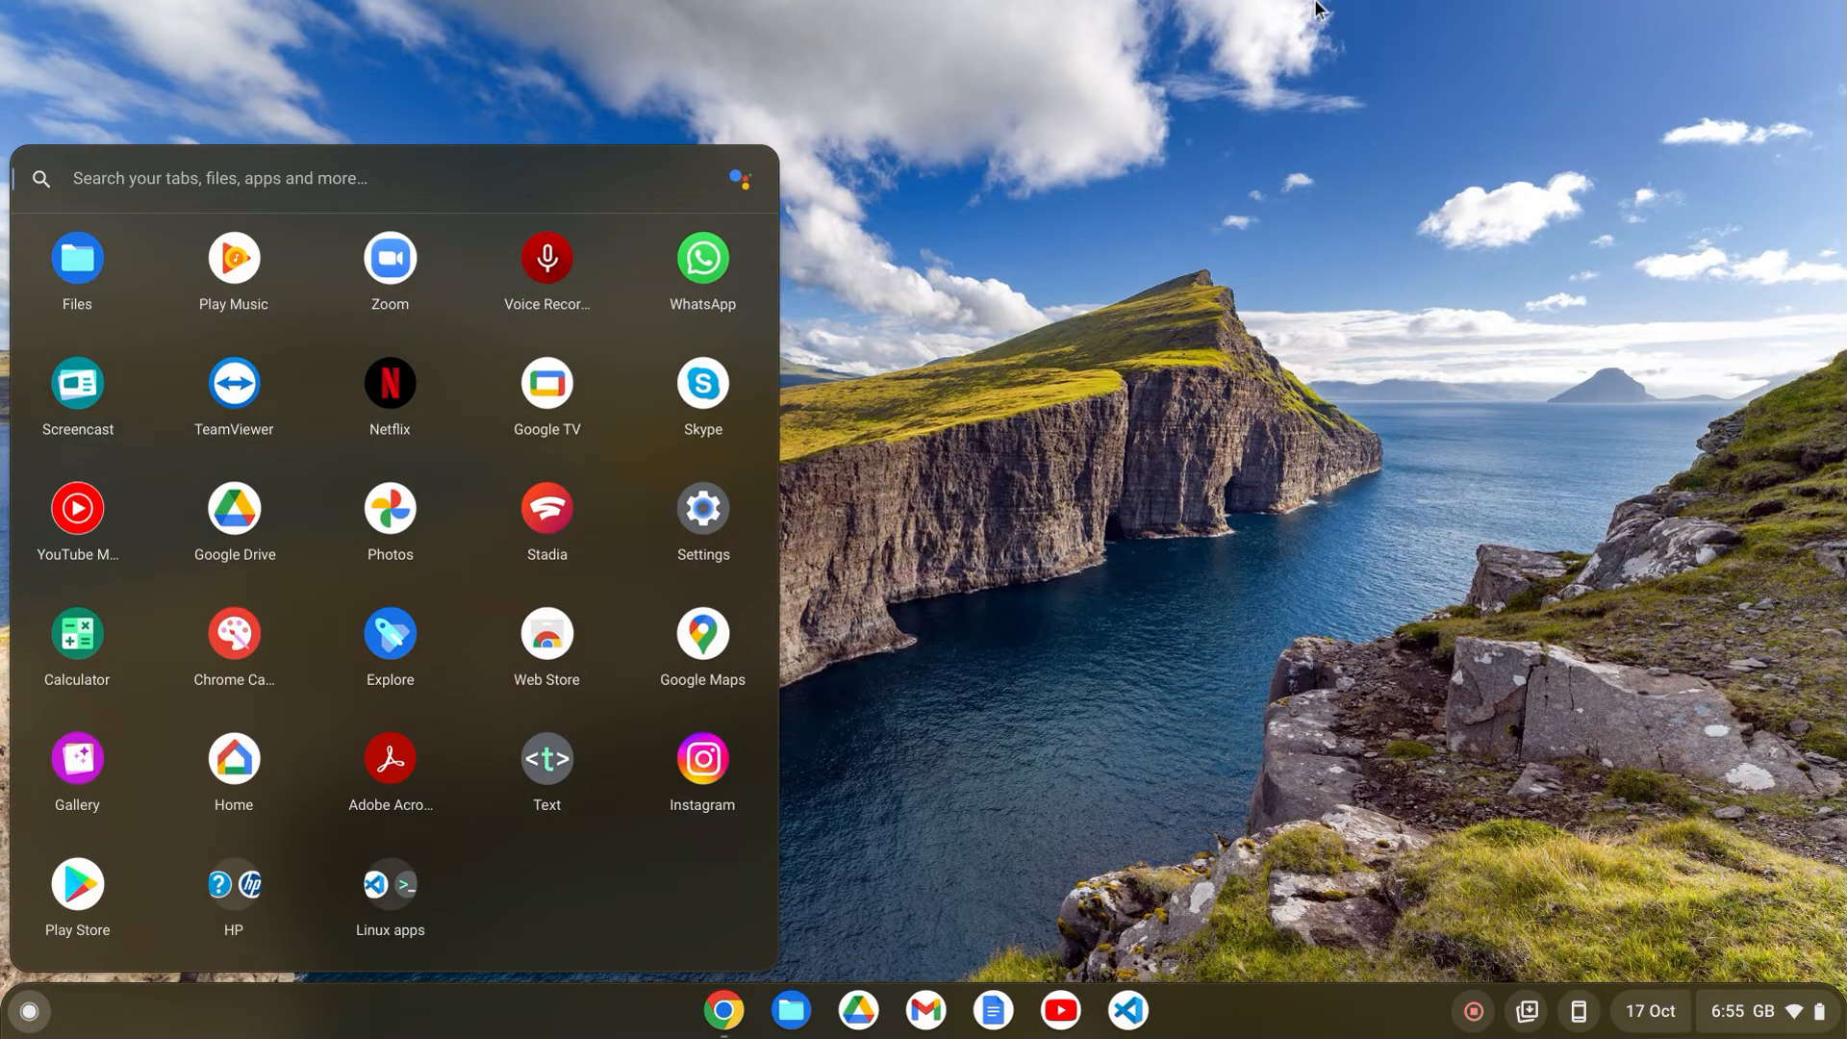
left_click(1071, 92)
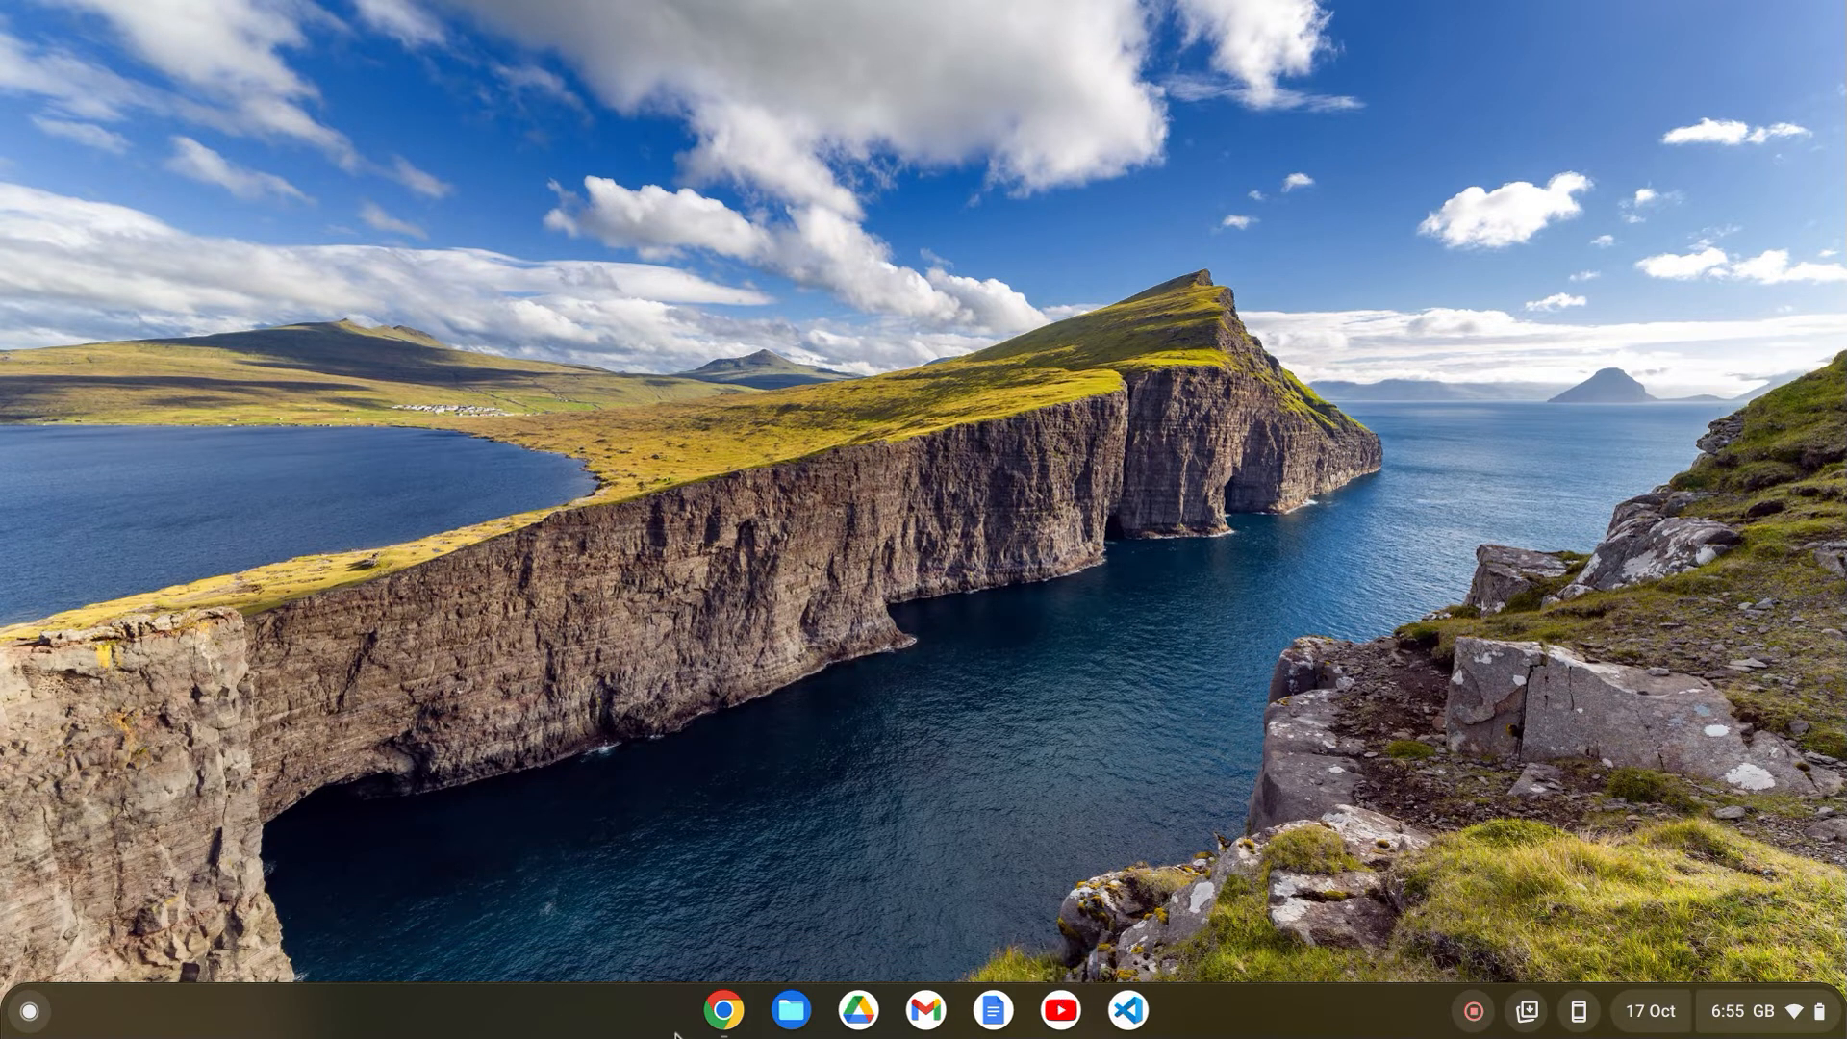
Switch to Chrome and load google.com.
left_click(723, 1010)
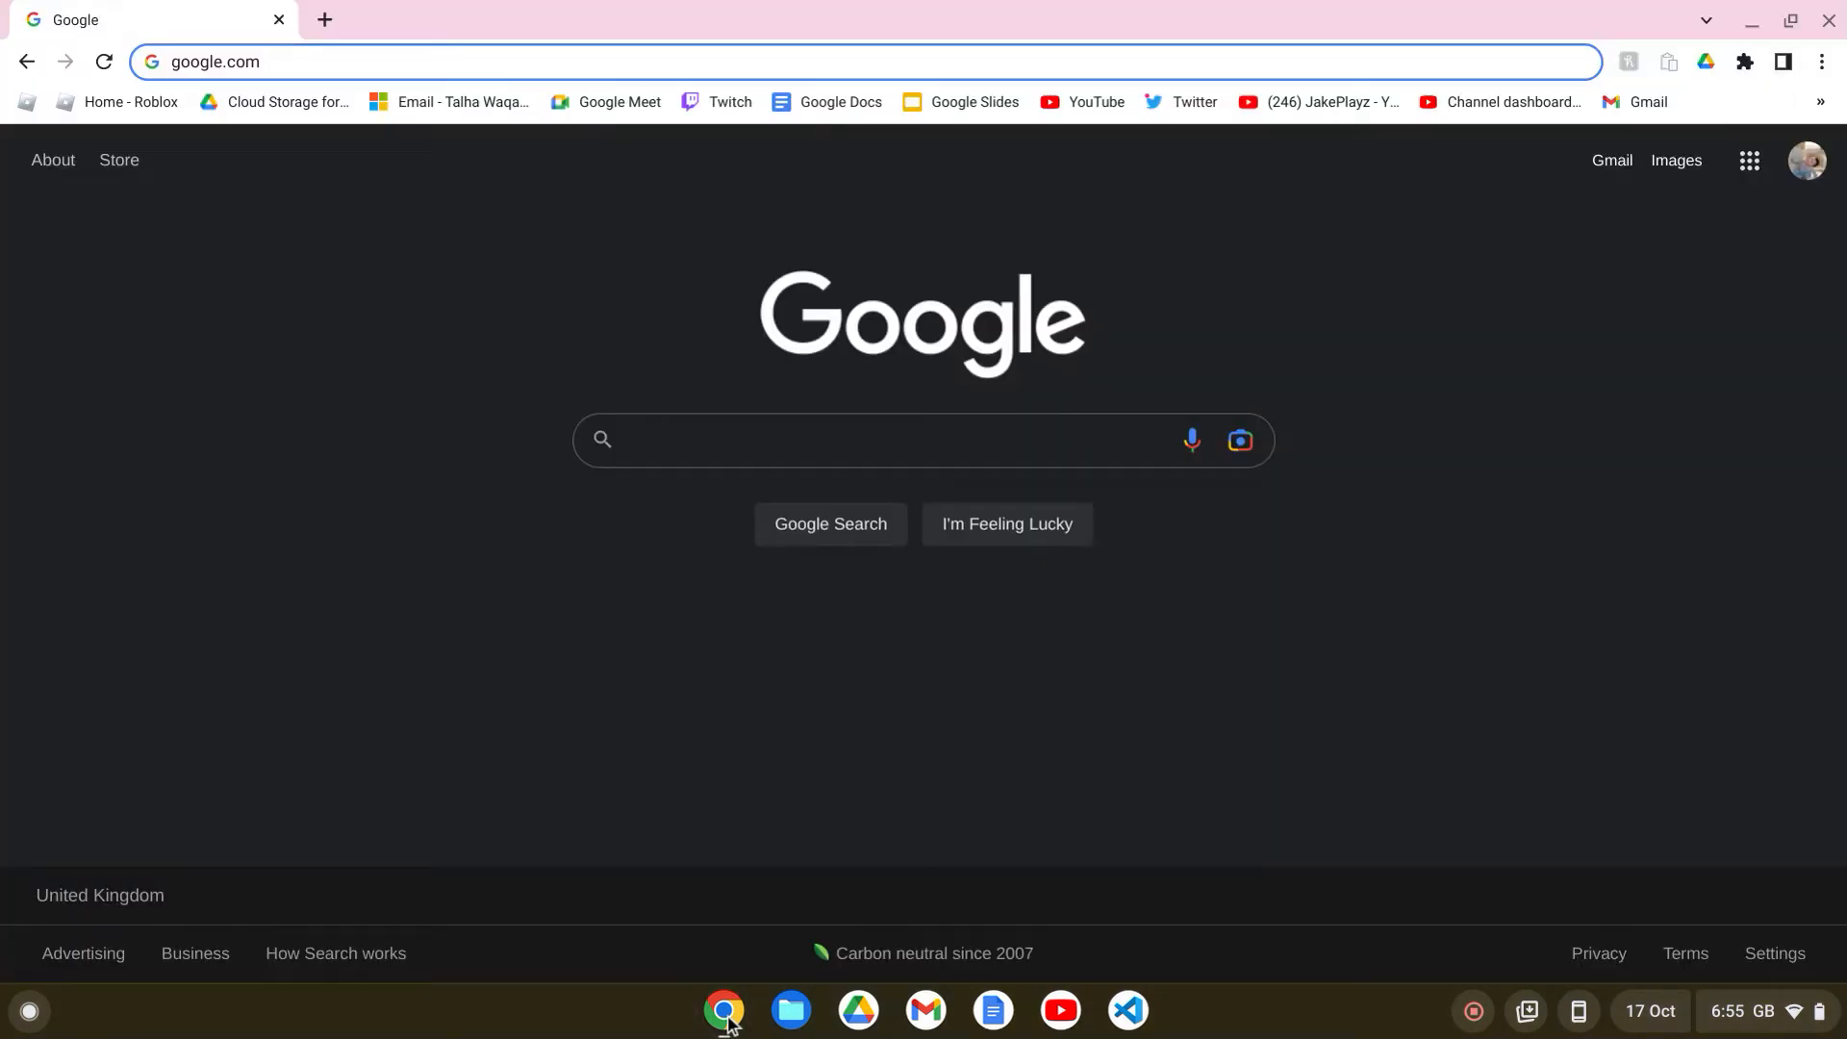
key("Return")
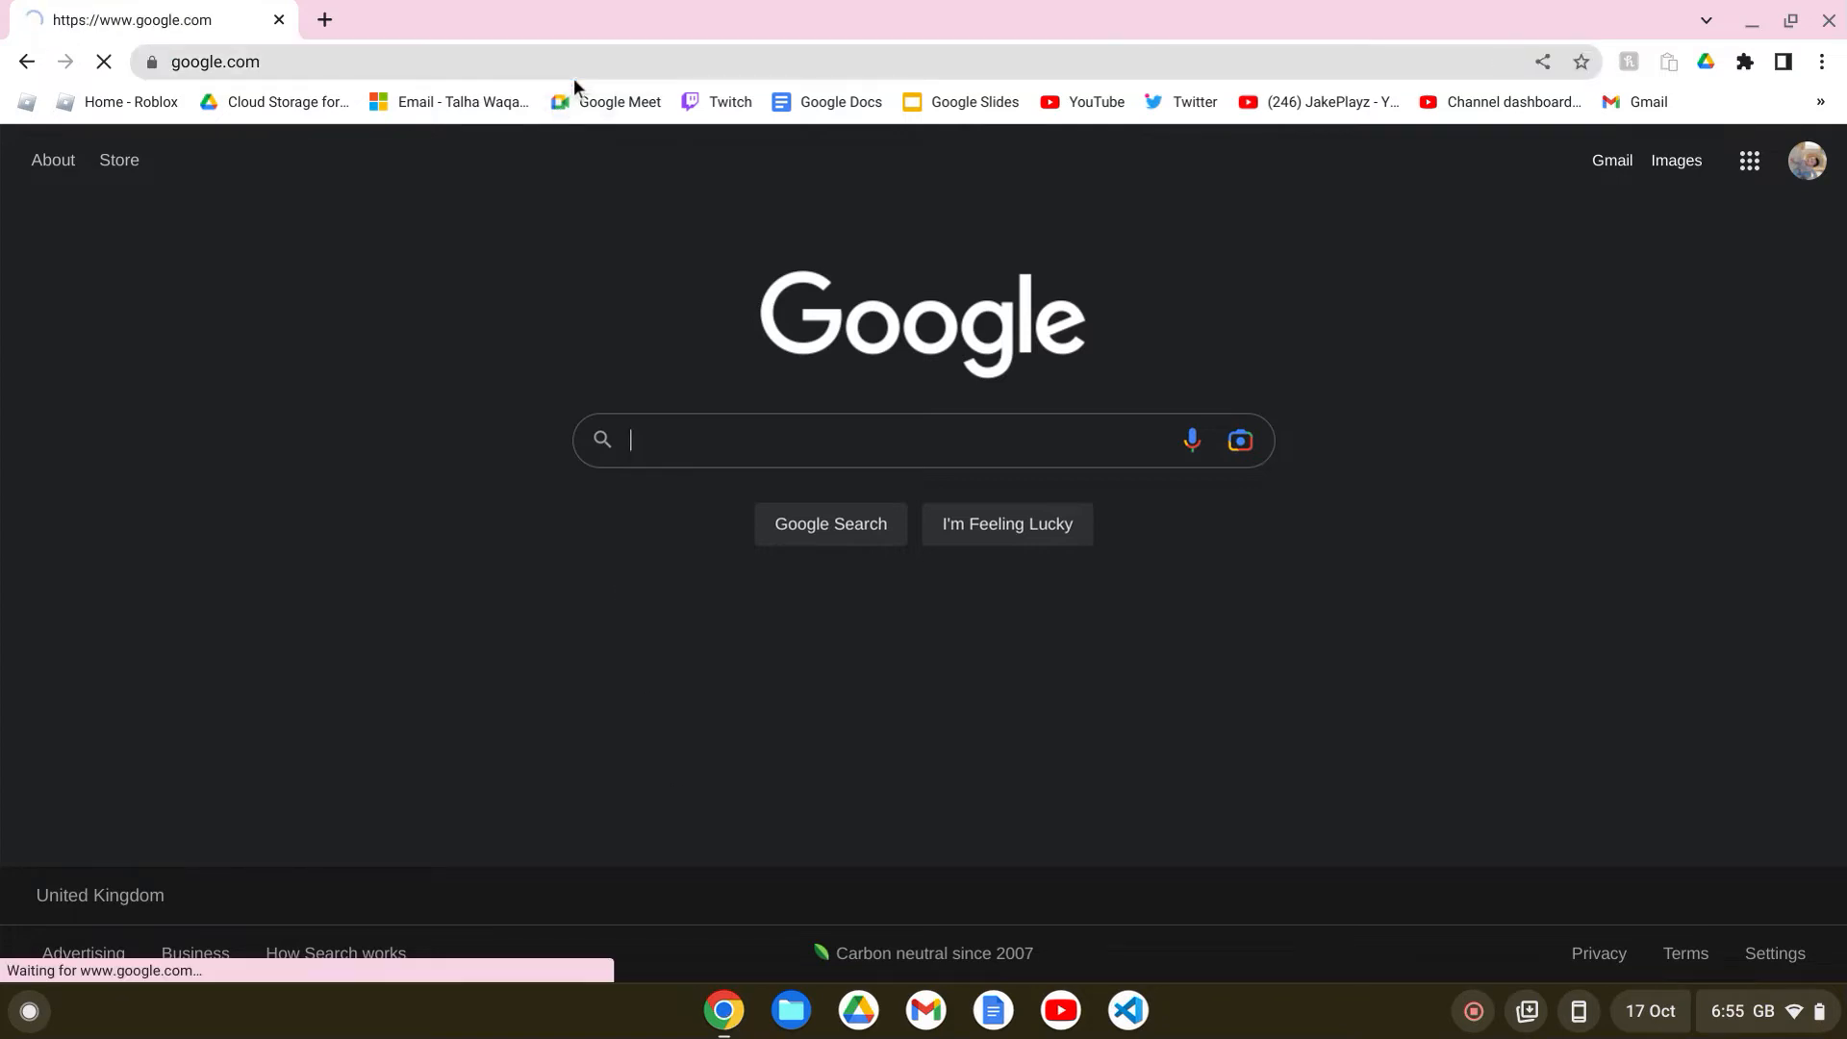
type("Bisu")
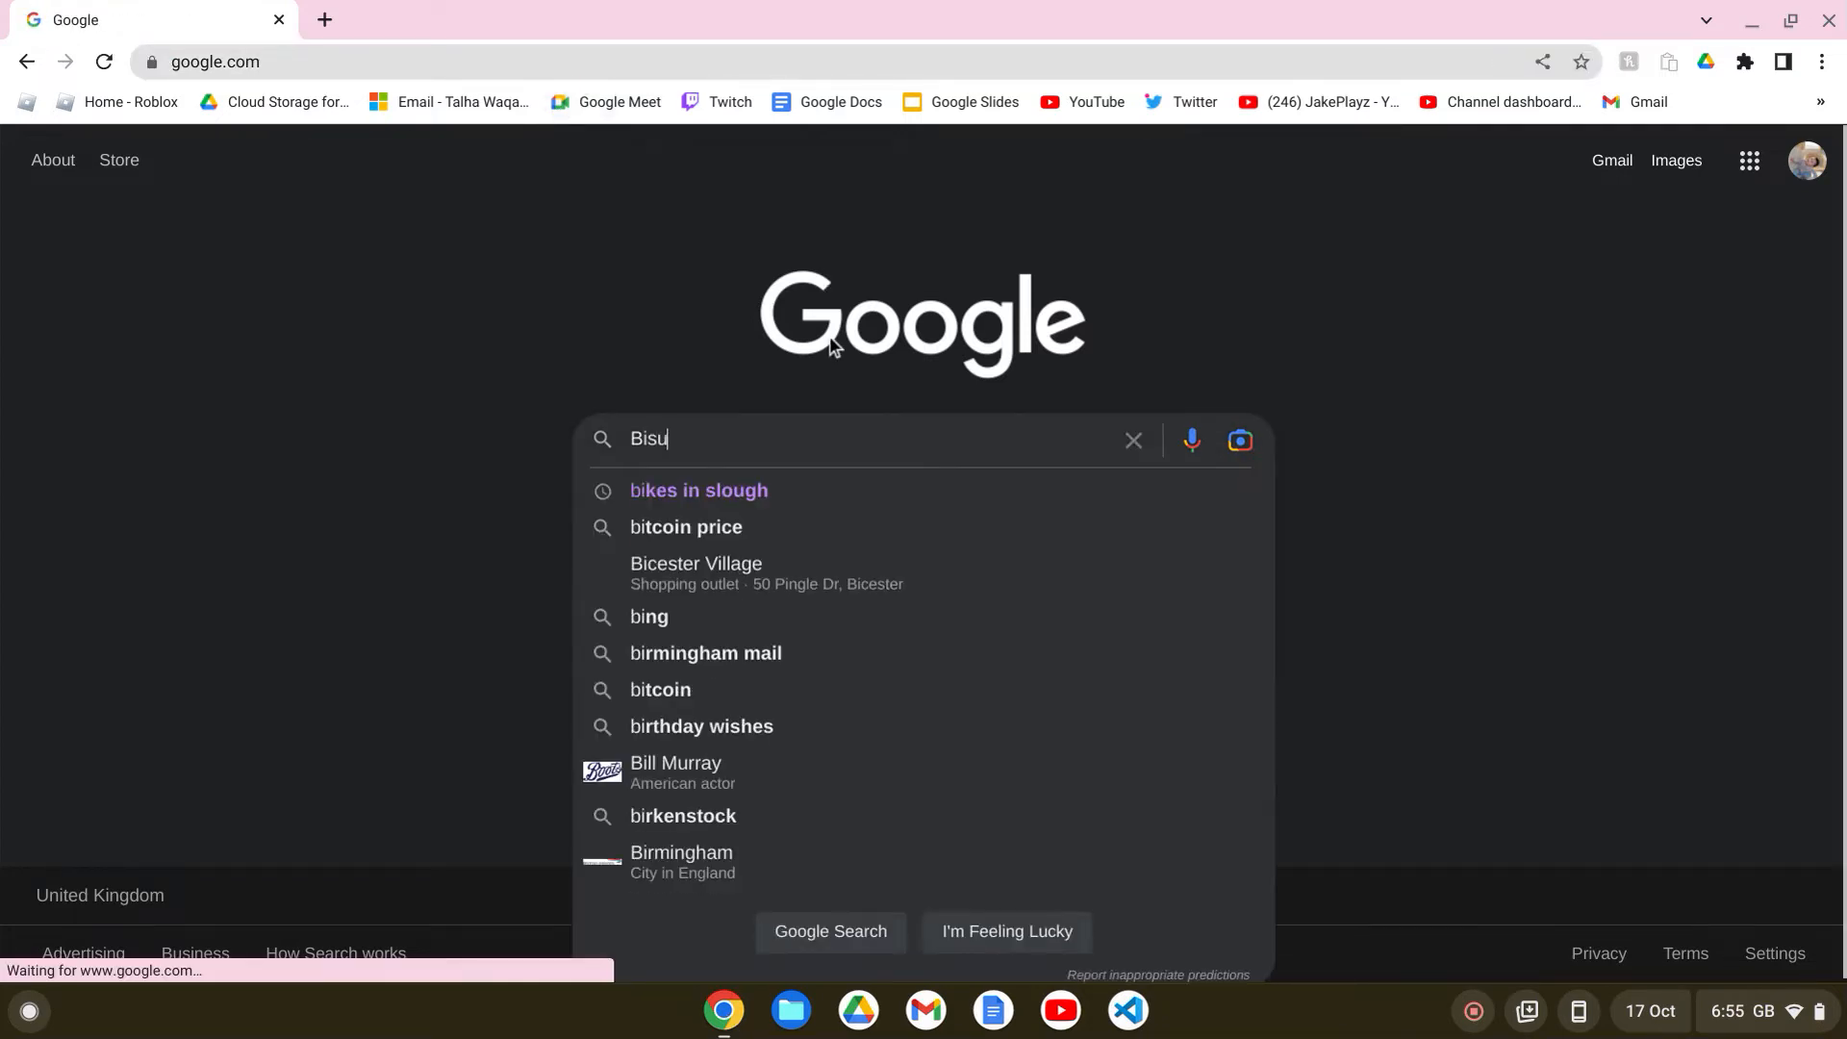
type("al")
key("BackSpace")
key("BackSpace")
key("BackSpace")
key("BackSpace")
key("BackSpace")
key("BackSpace")
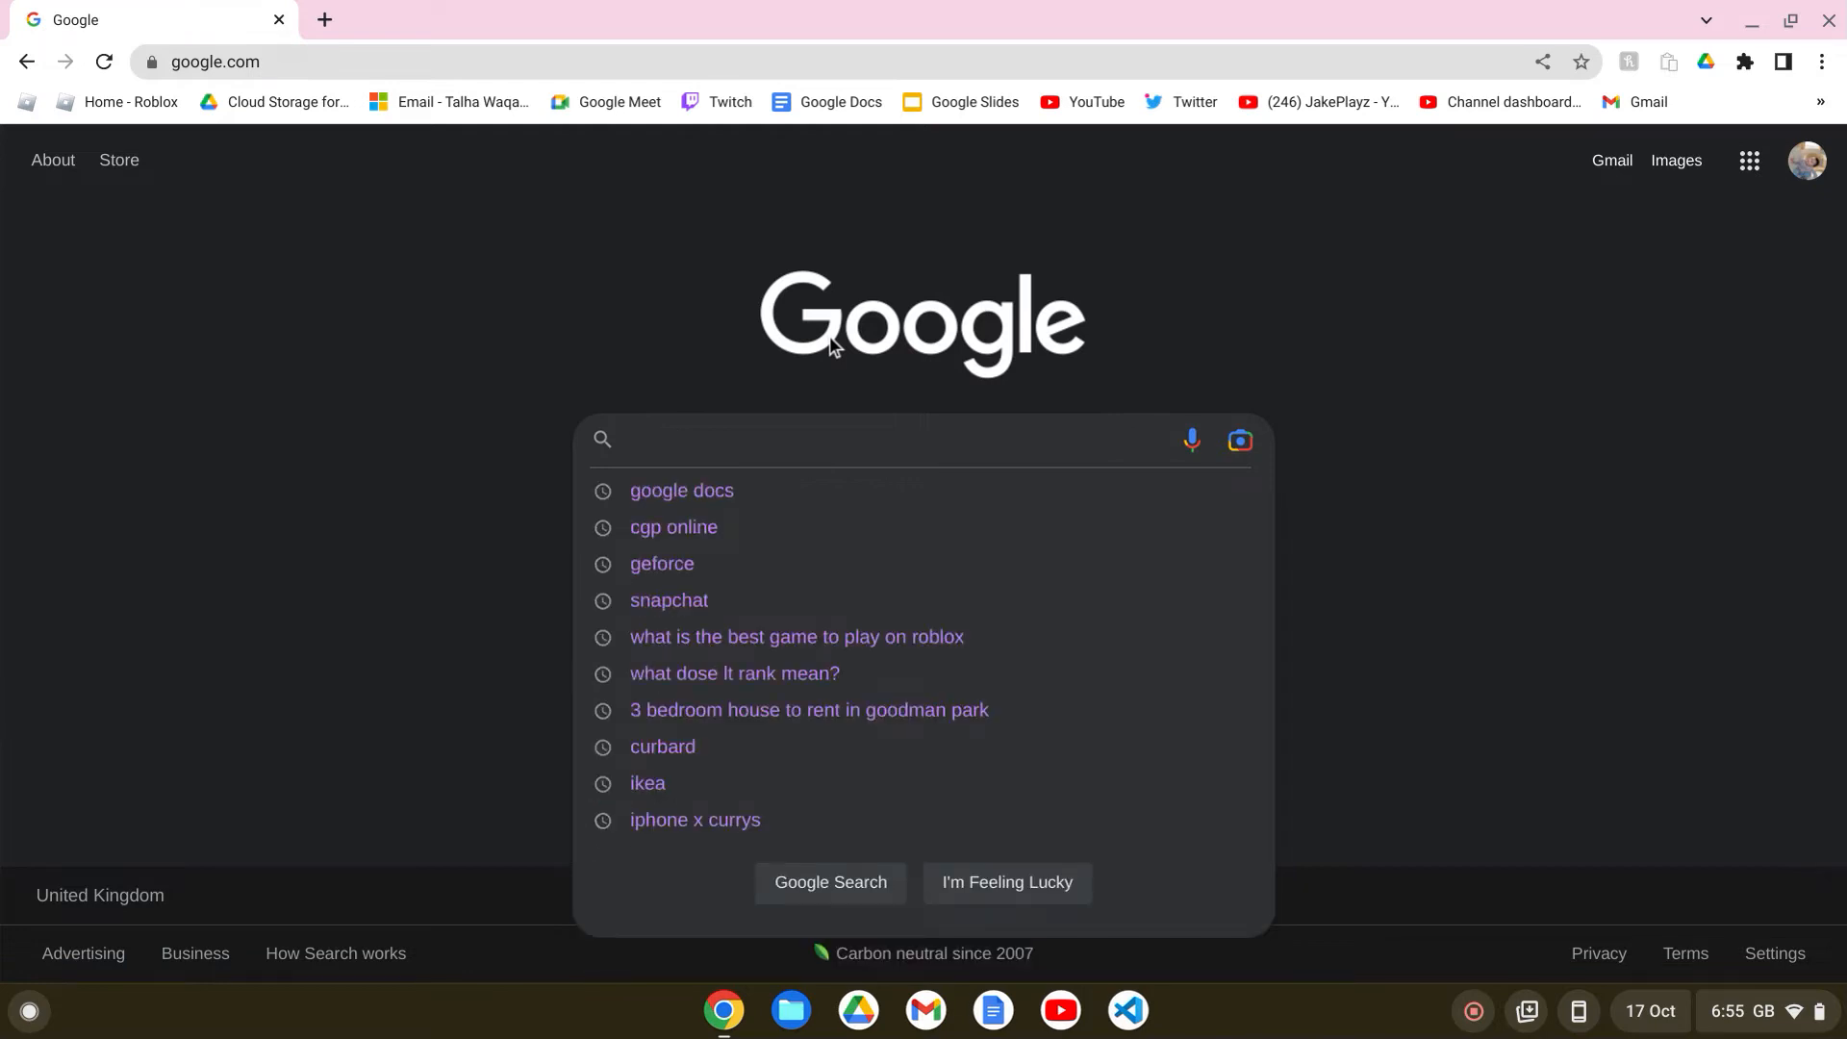
Search Google for "visual studio code" using the matching suggestion.
type("Vis")
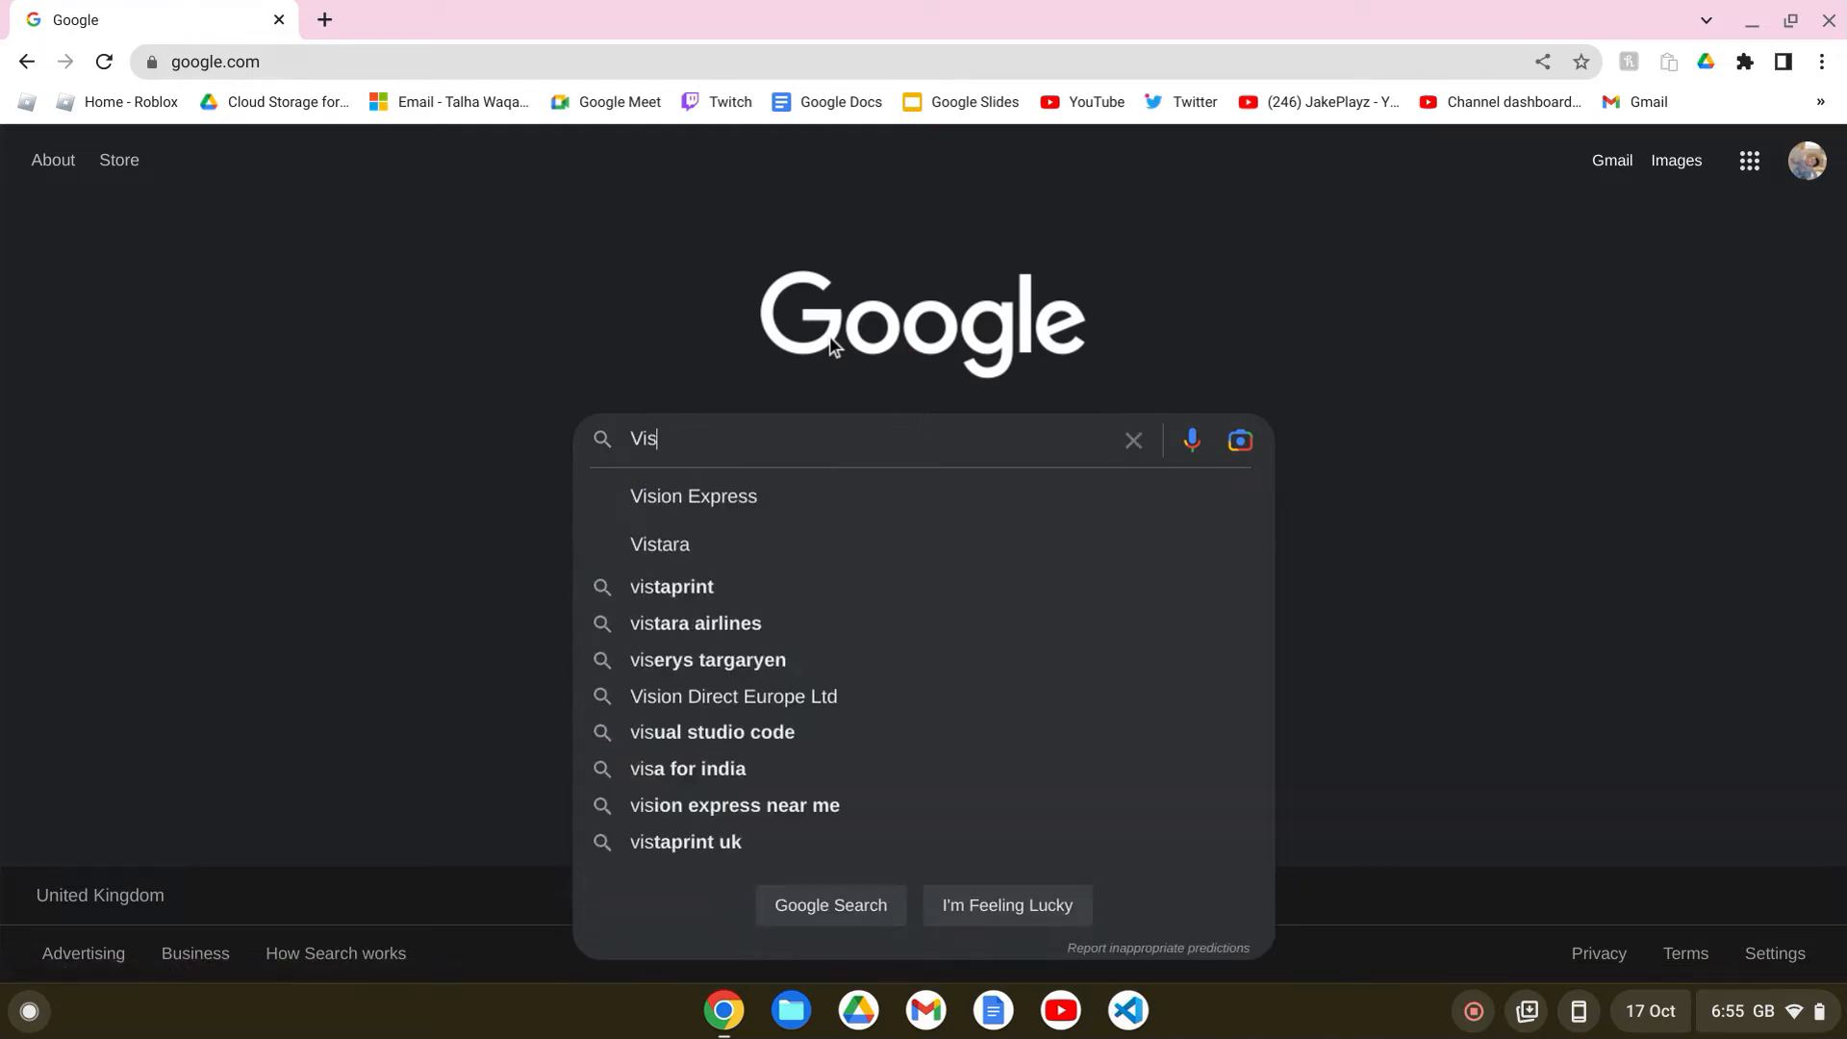
type("ual ")
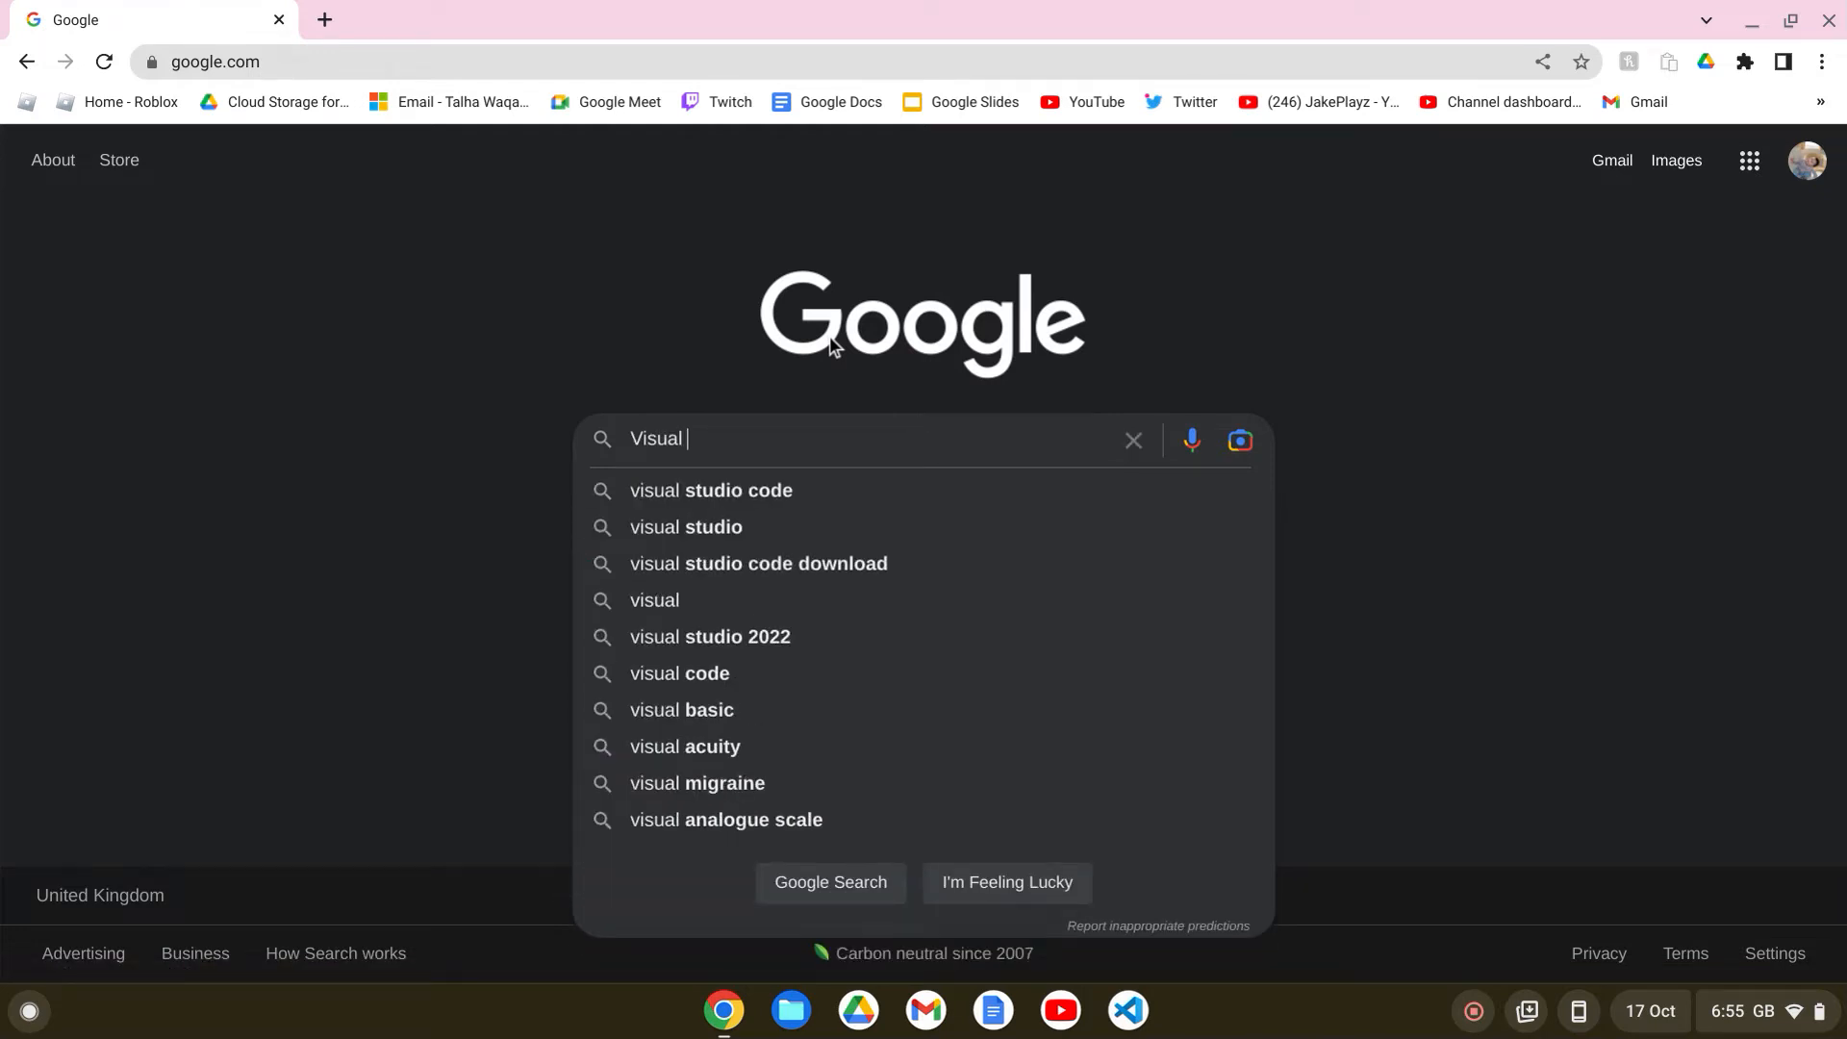
type("Studio")
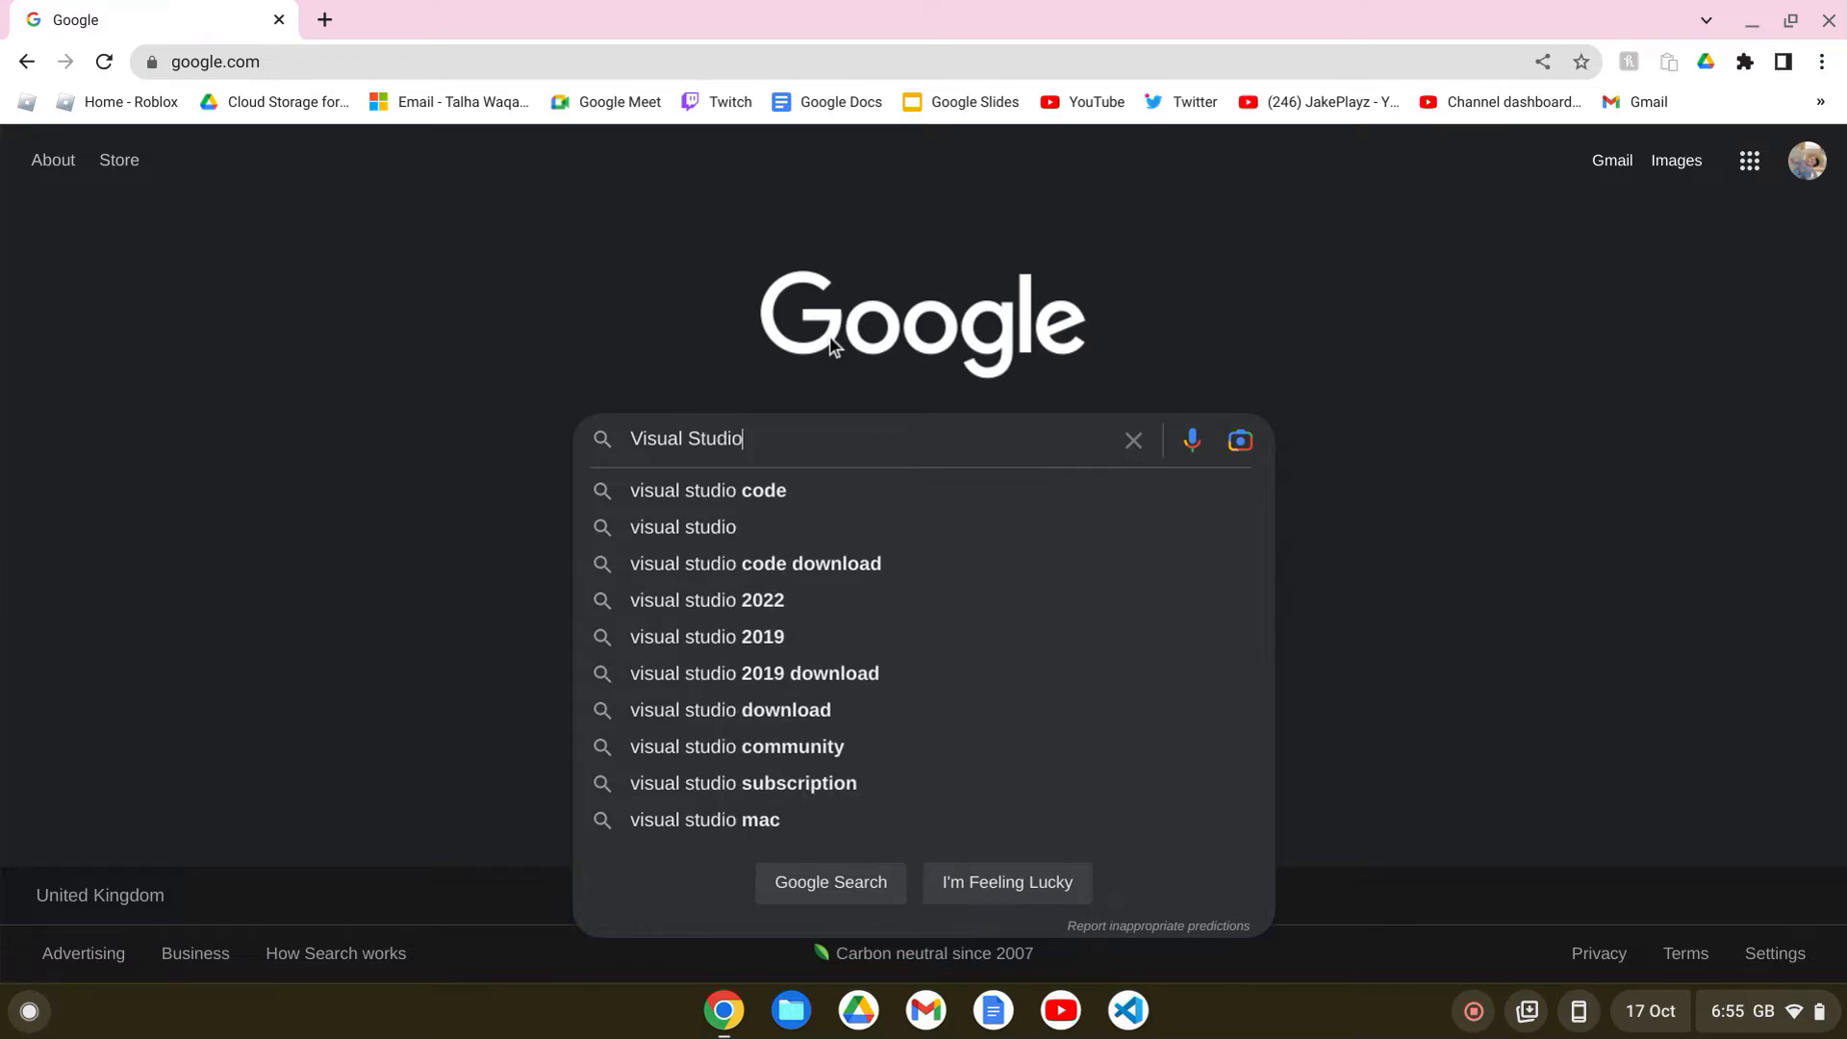
left_click(740, 490)
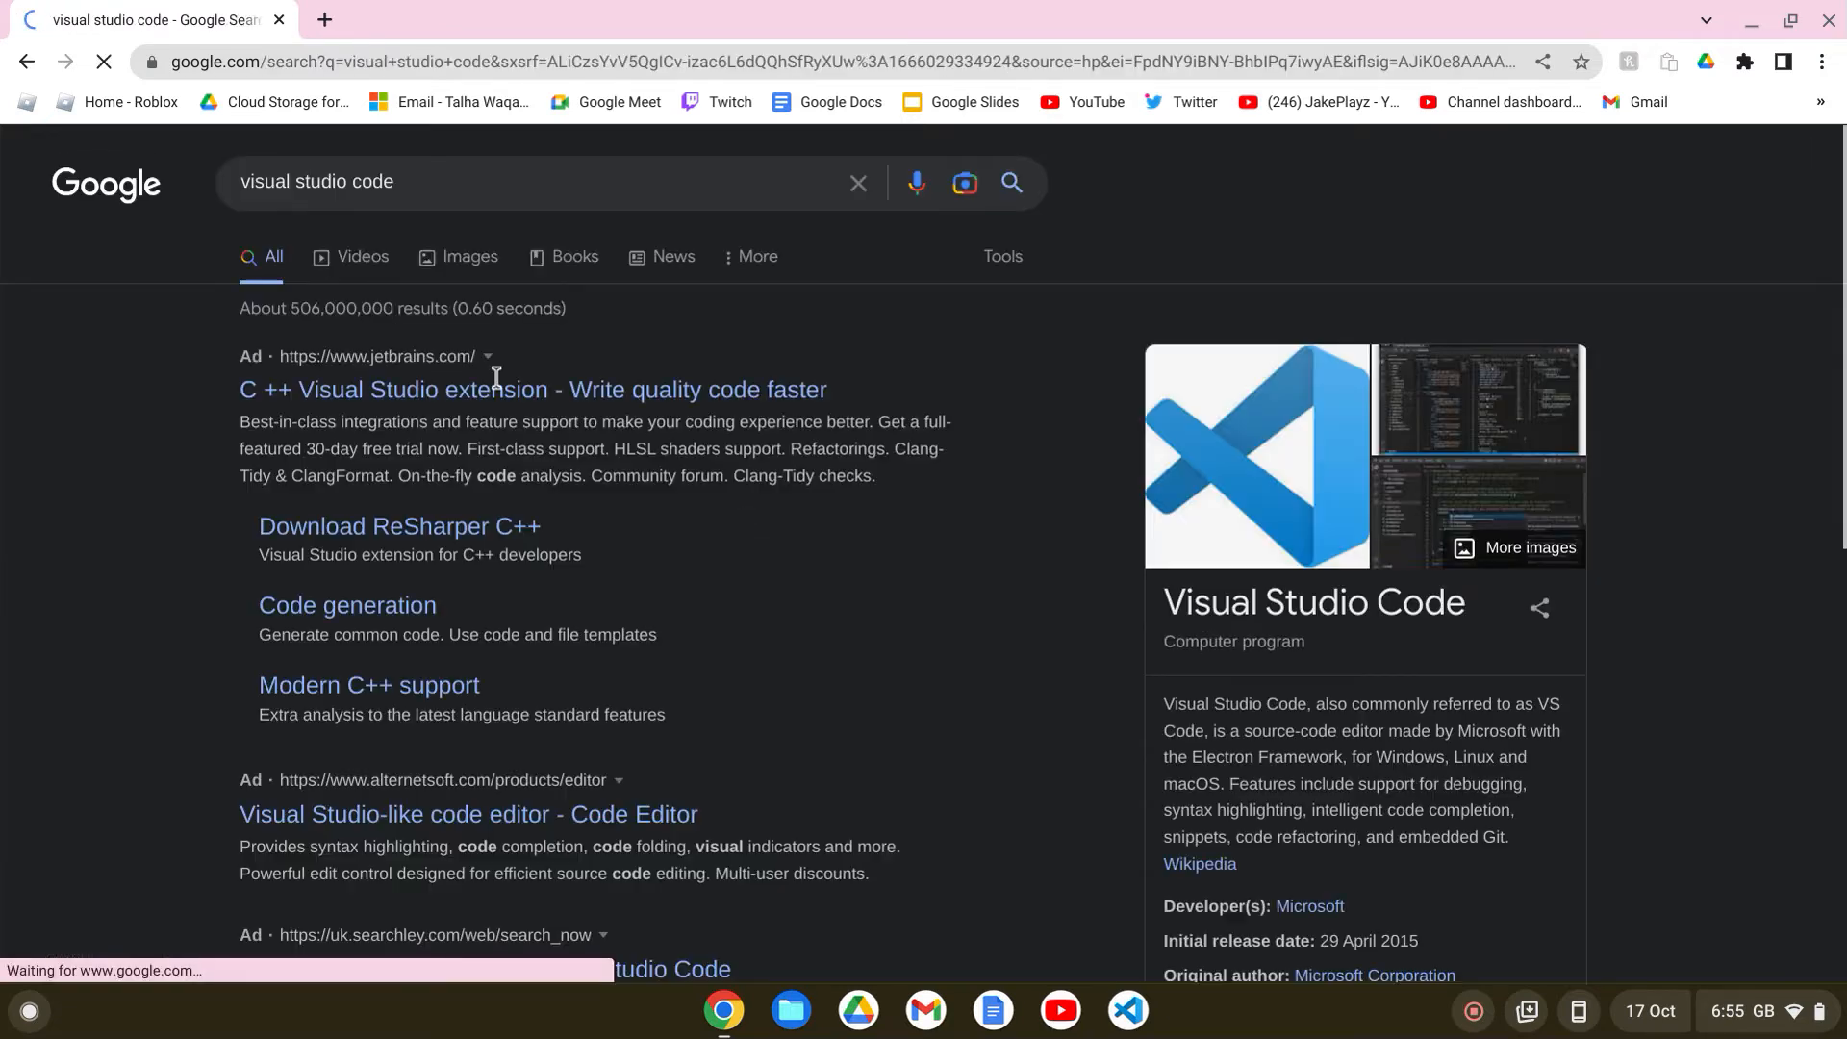
Open the Download page of code.visualstudio.com from the search results.
scroll(616, 538, "down", 3)
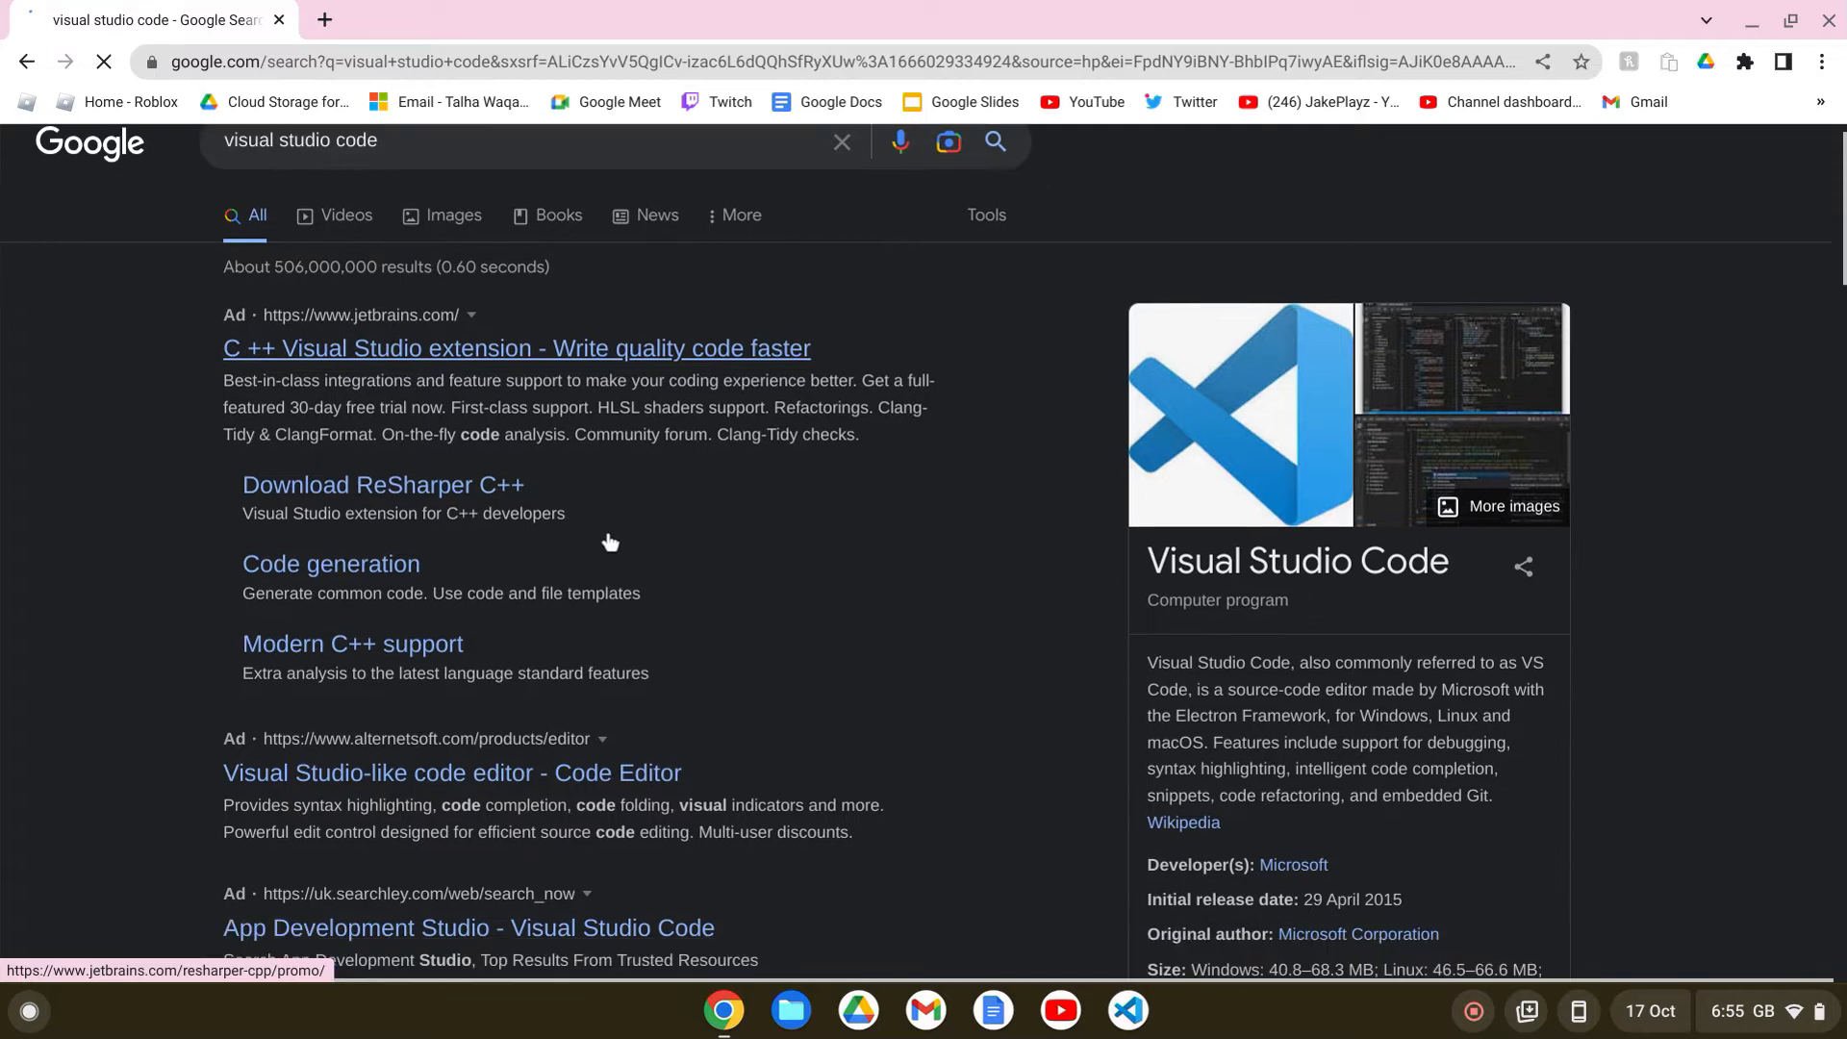
scroll(596, 558, "down", 3)
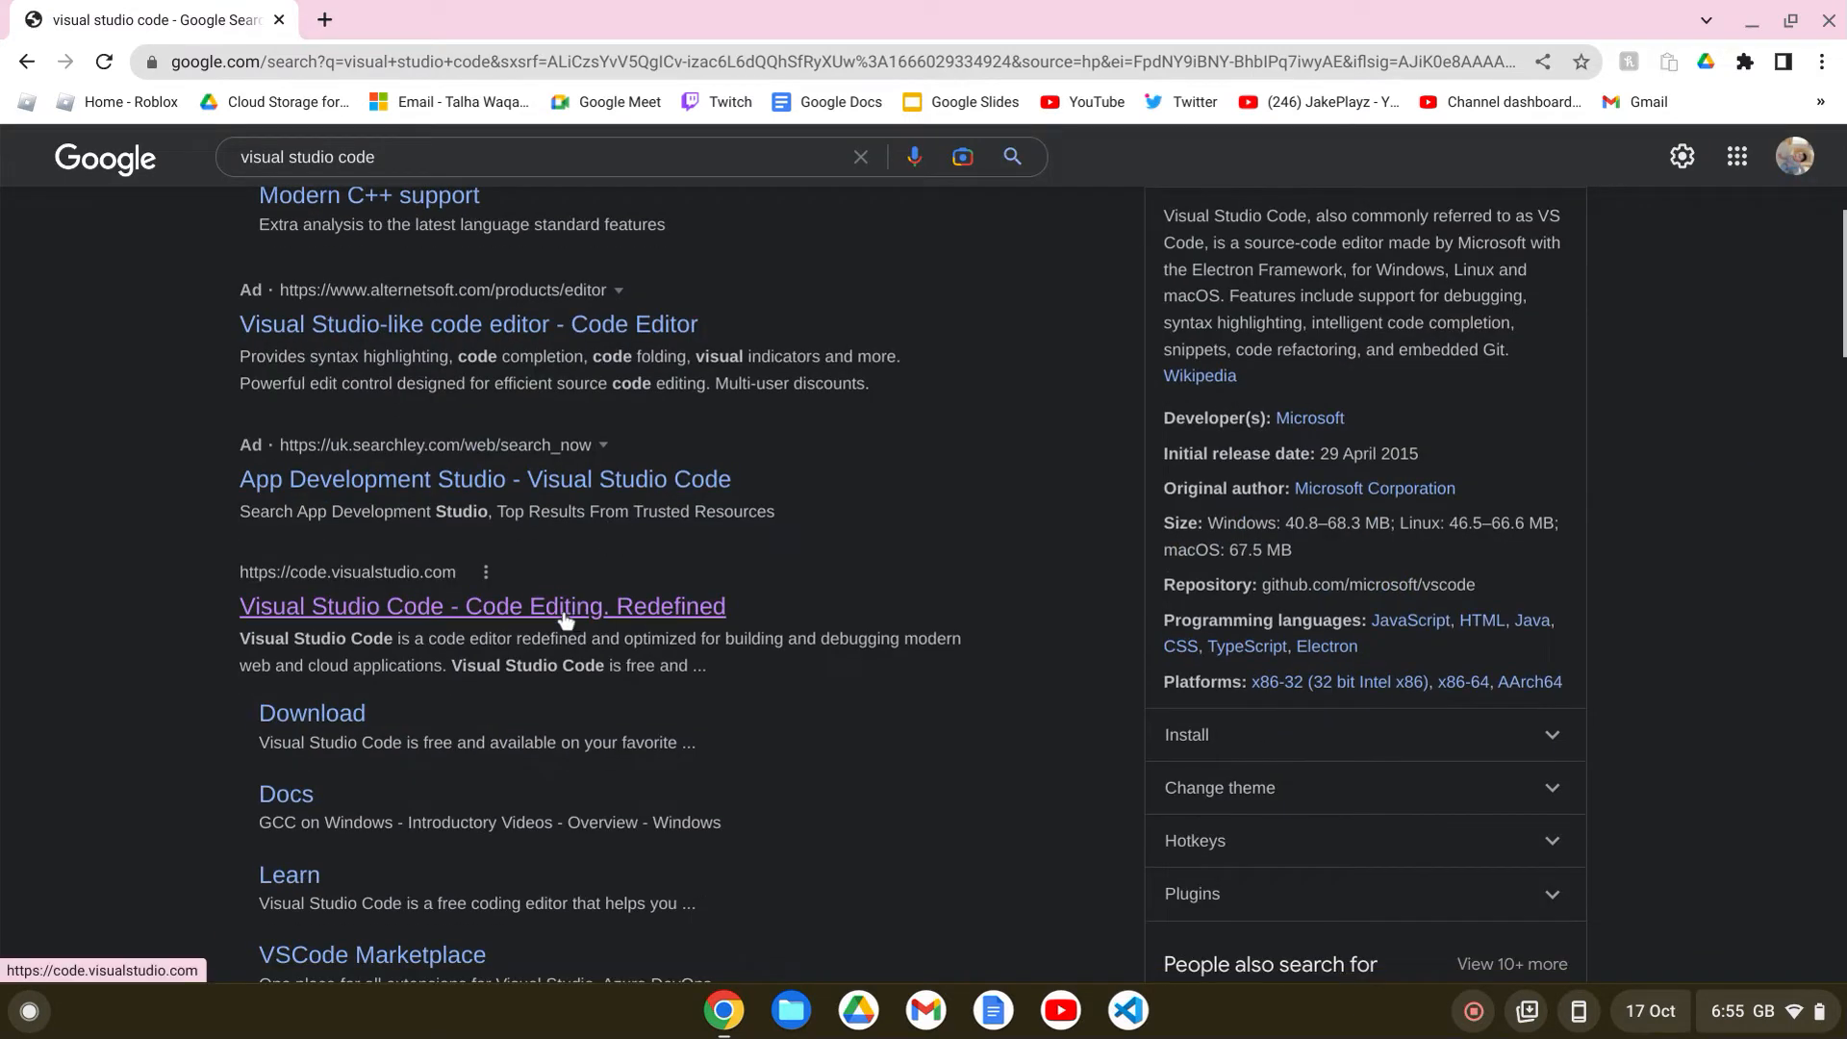
left_click(356, 712)
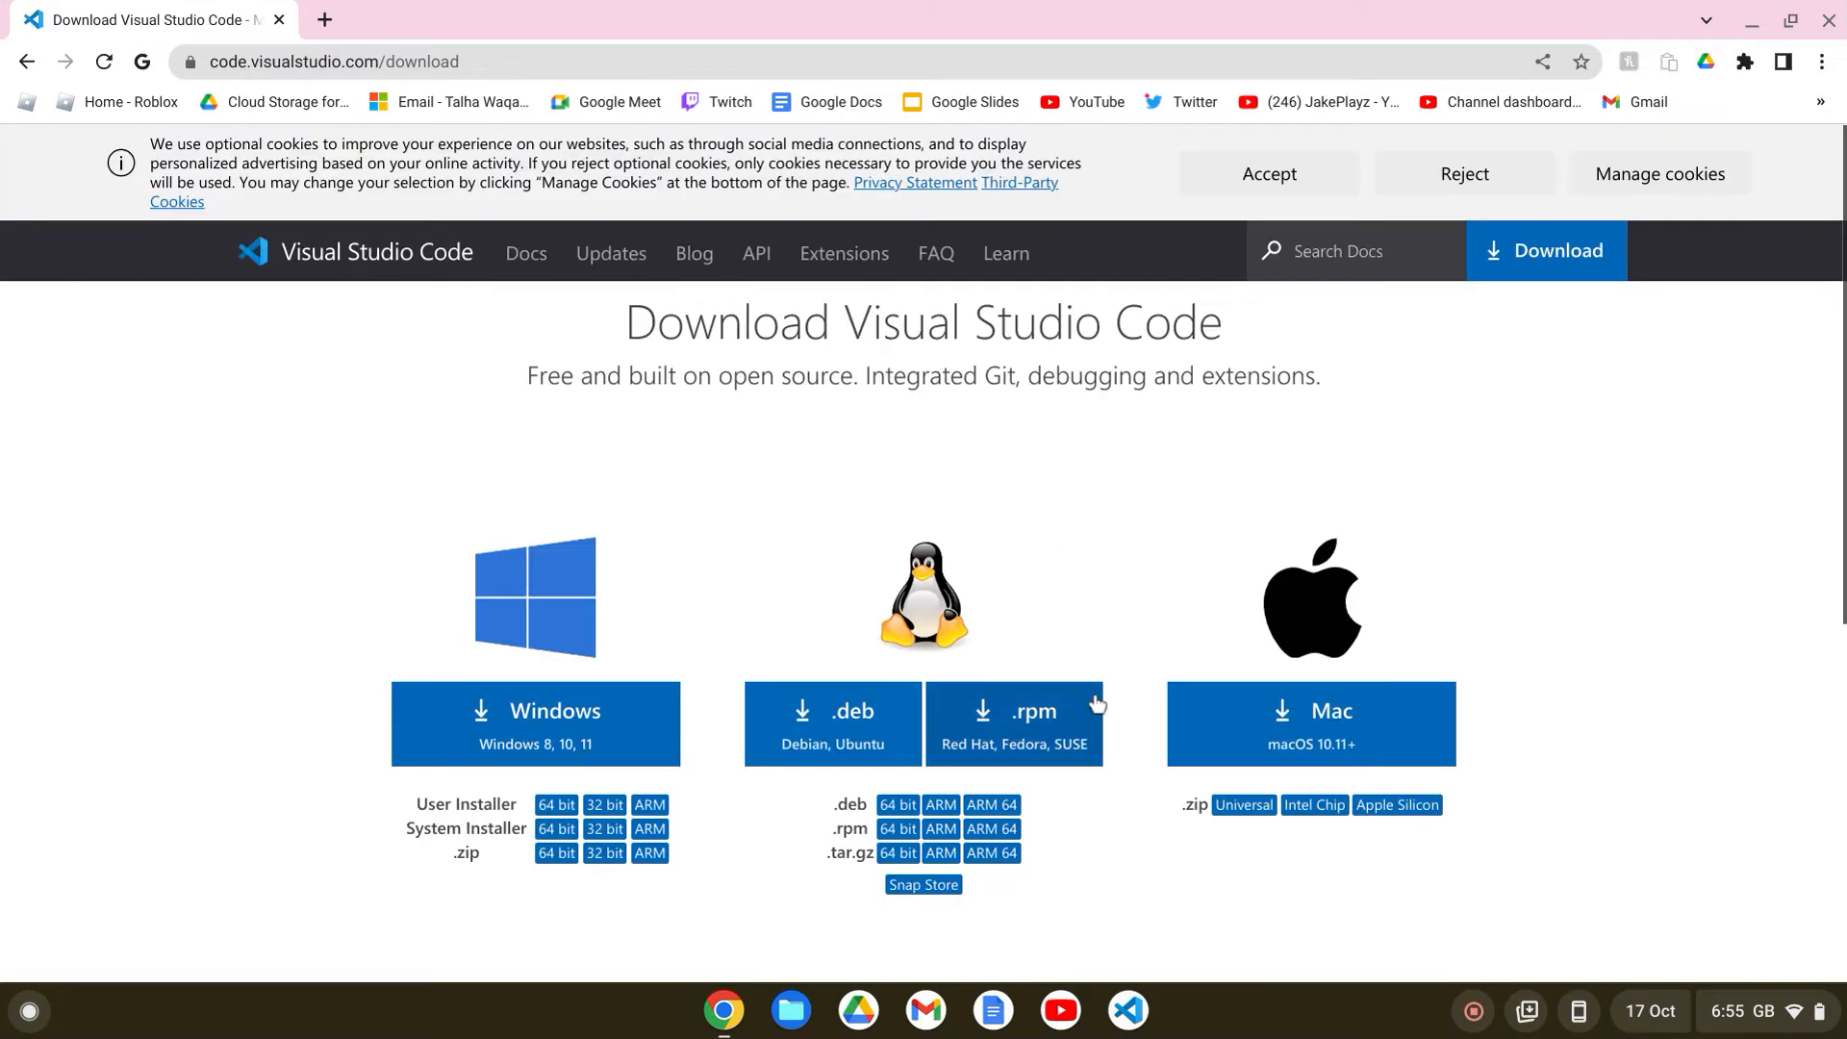
scroll(1087, 702, "down", 2)
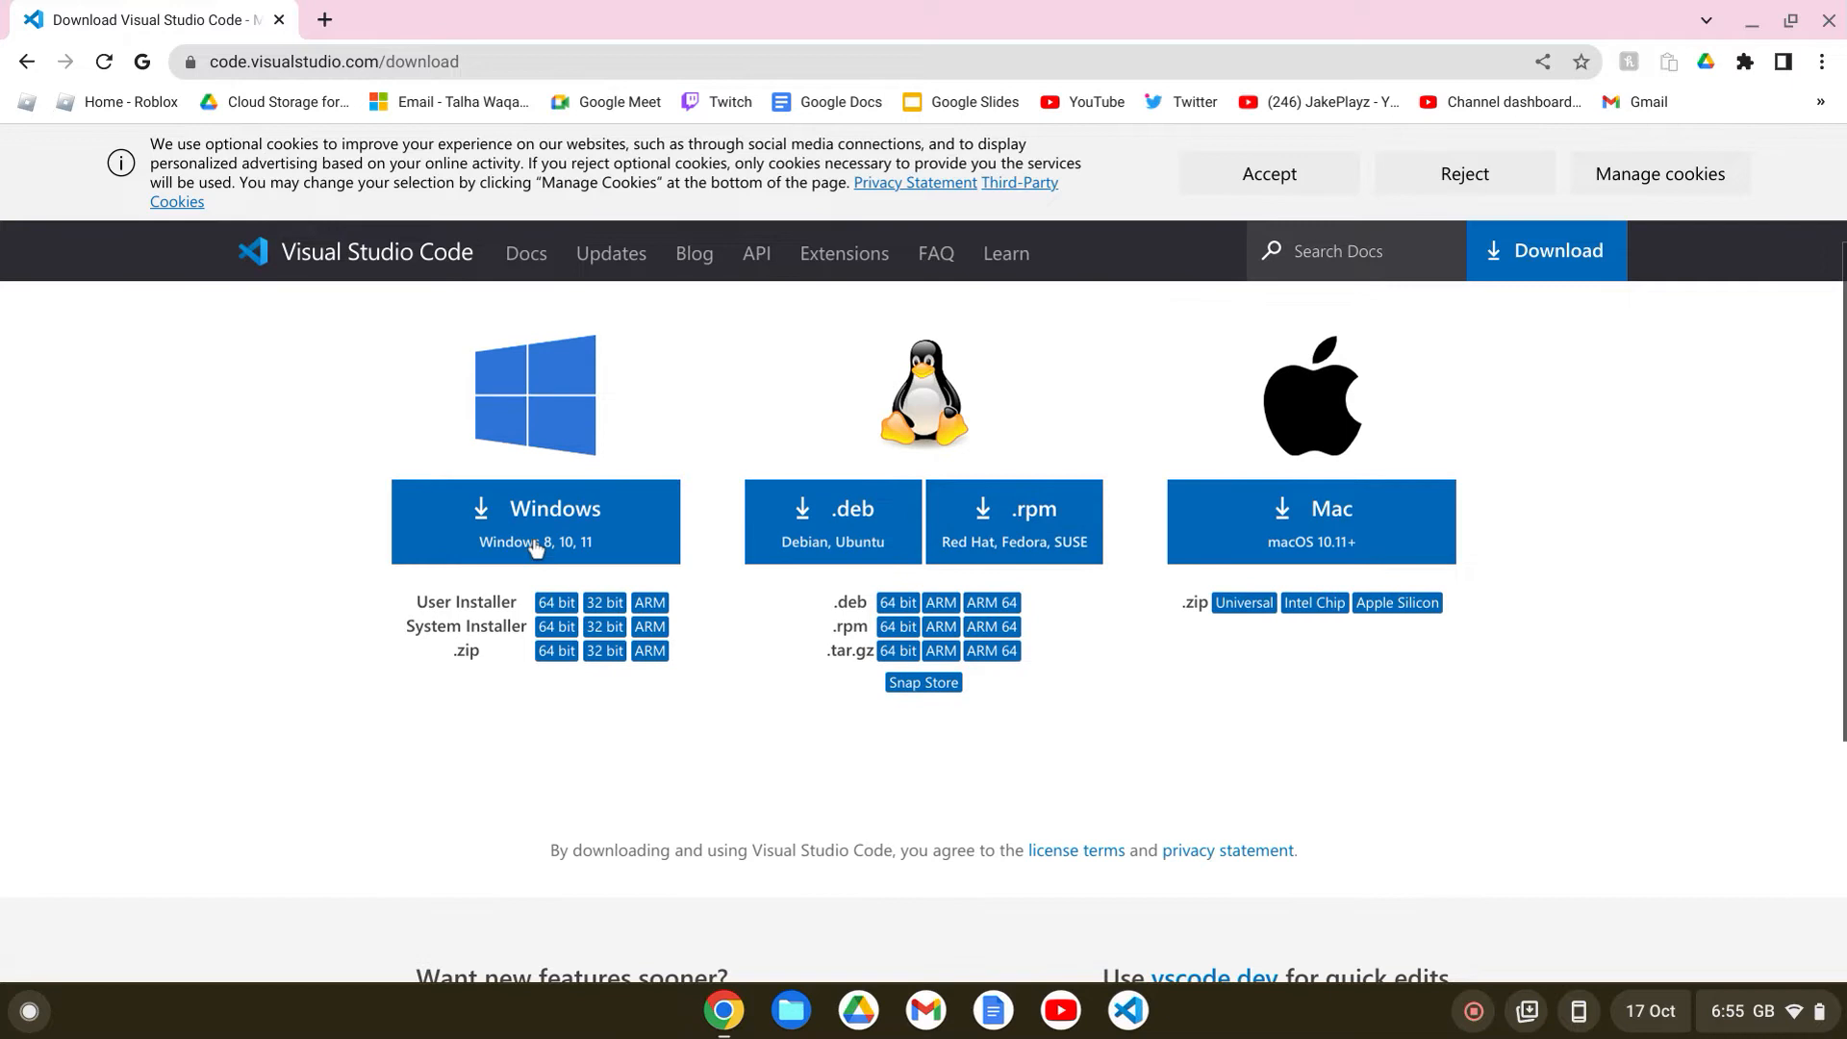
scroll(1106, 481, "up", 2)
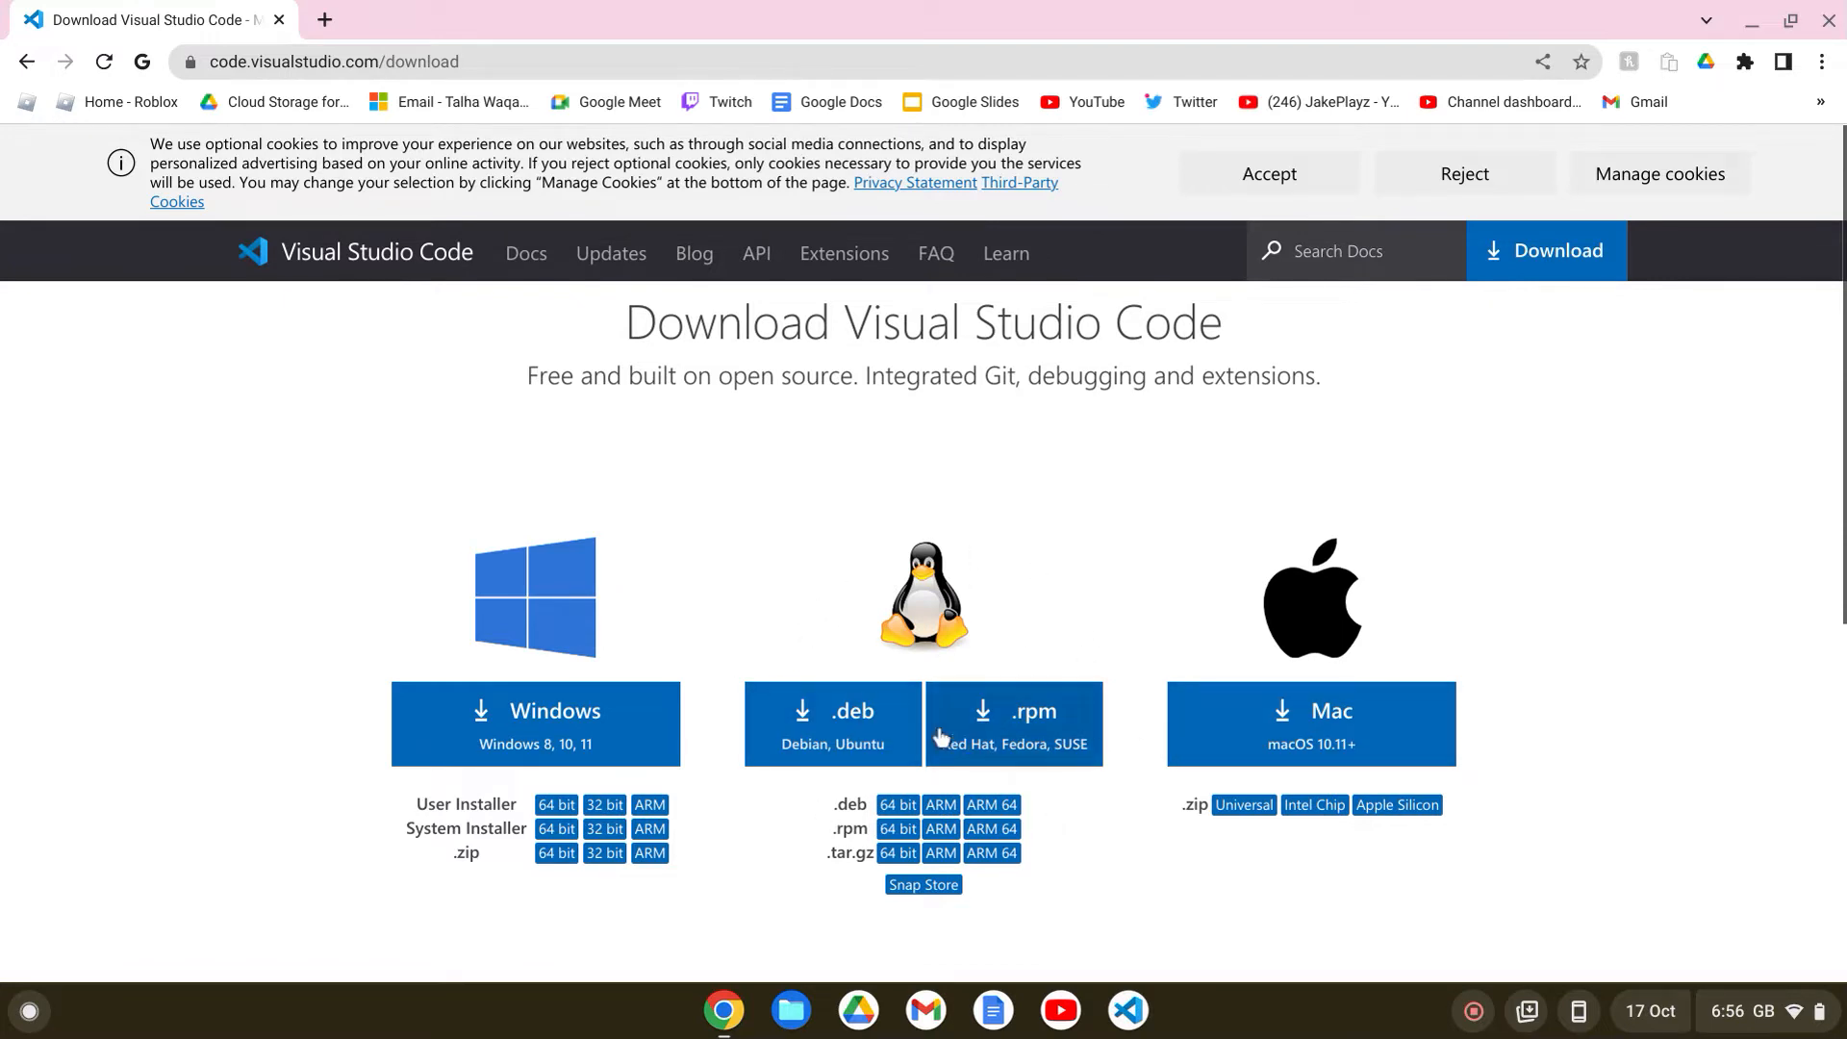
right_click(815, 724)
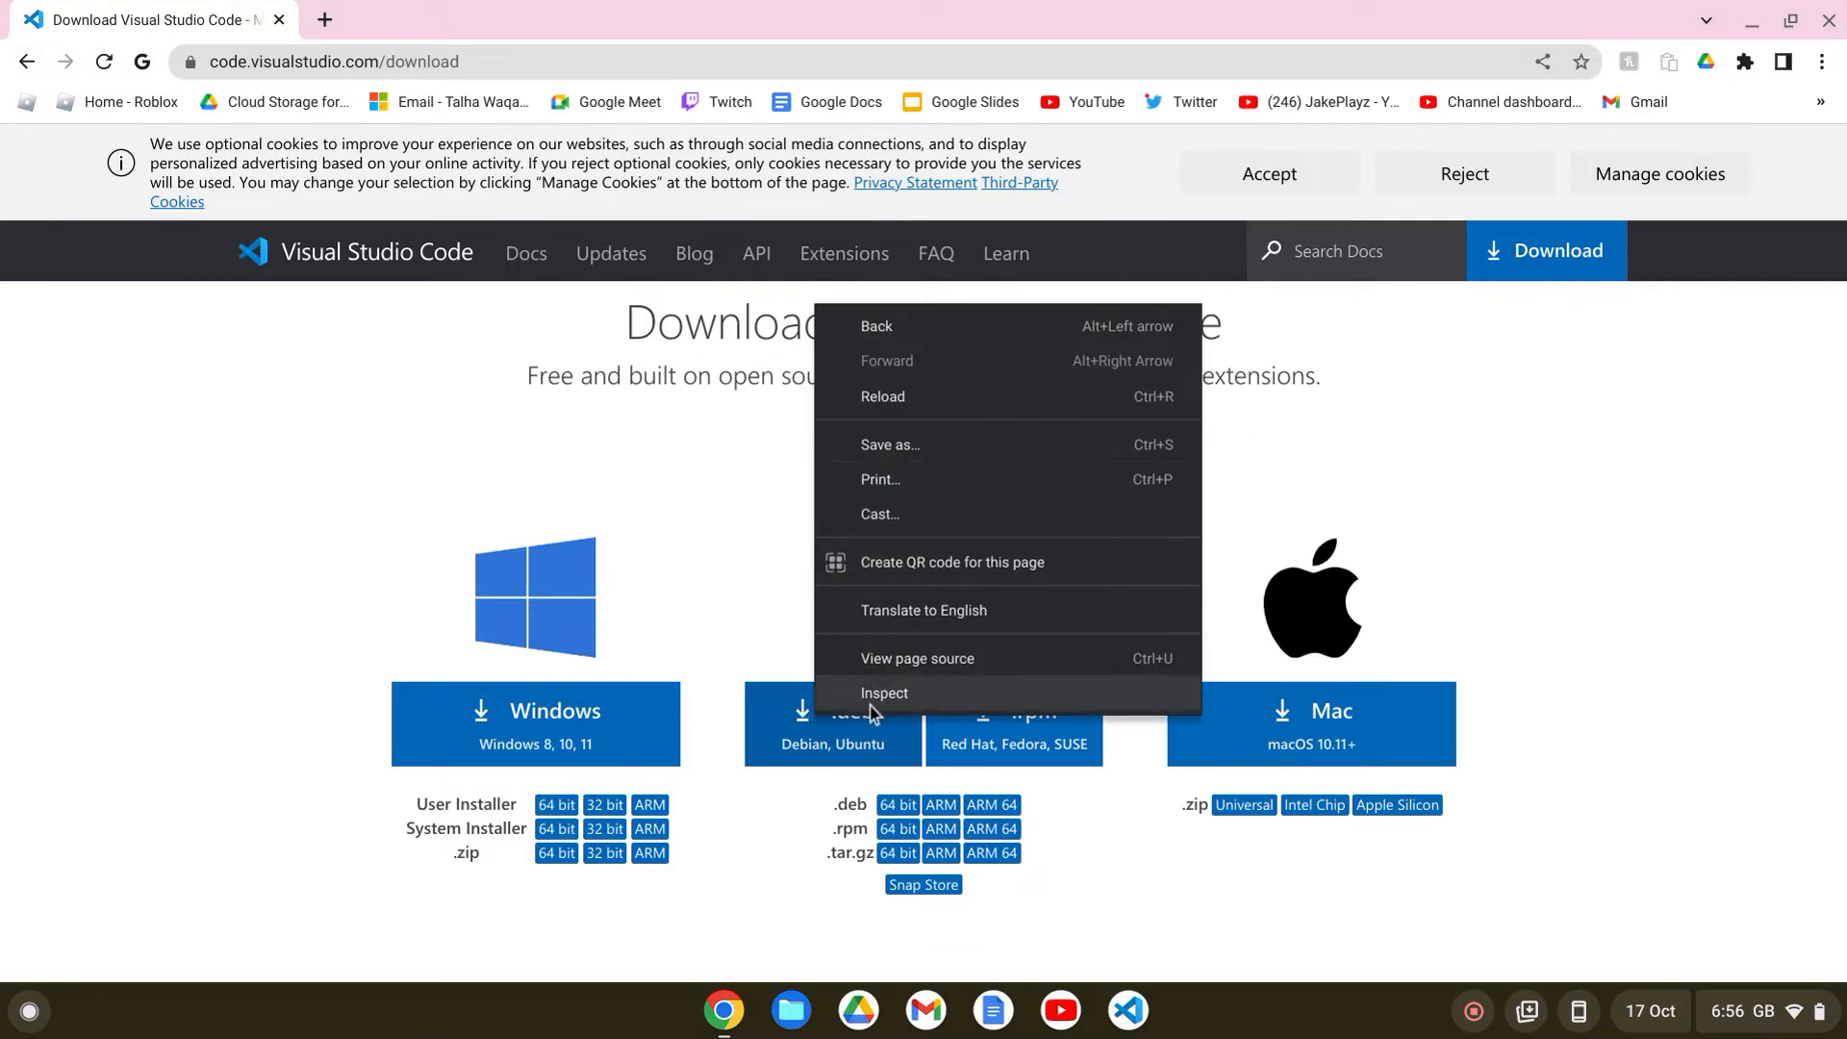
left_click(829, 798)
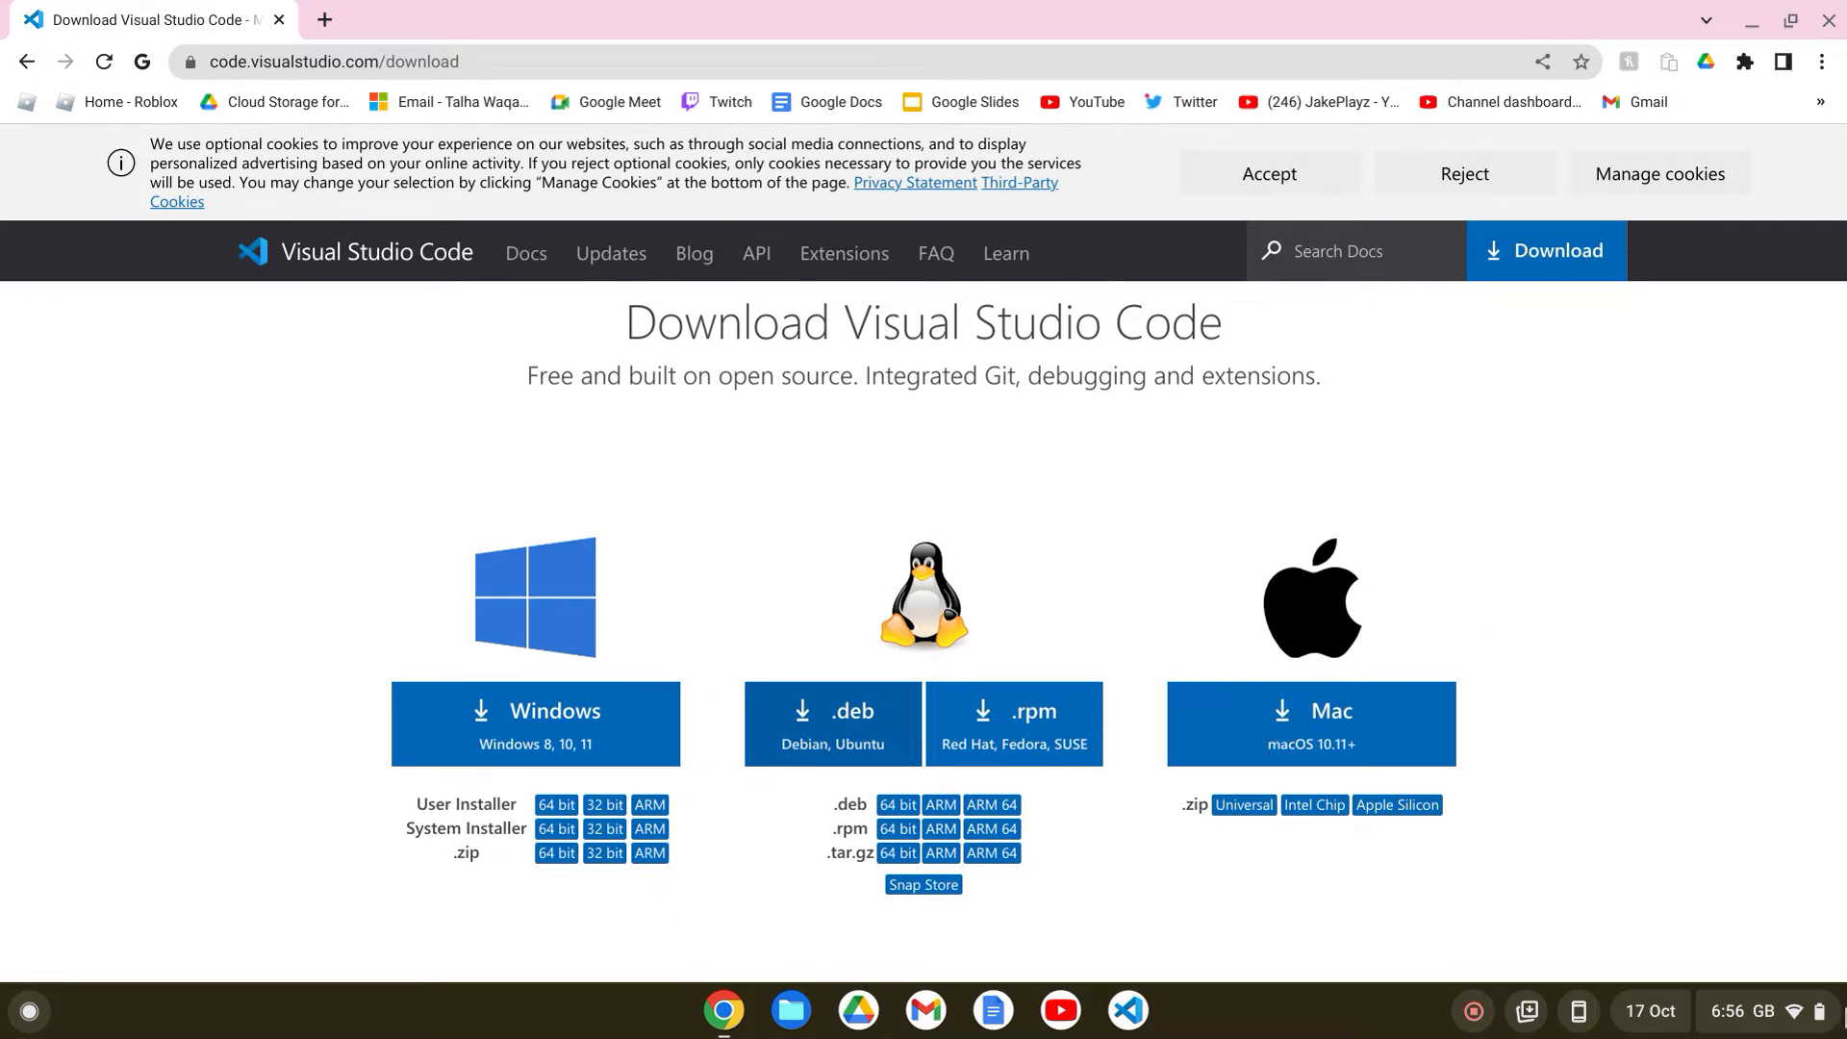
left_click(1843, 1012)
left_click(1252, 469)
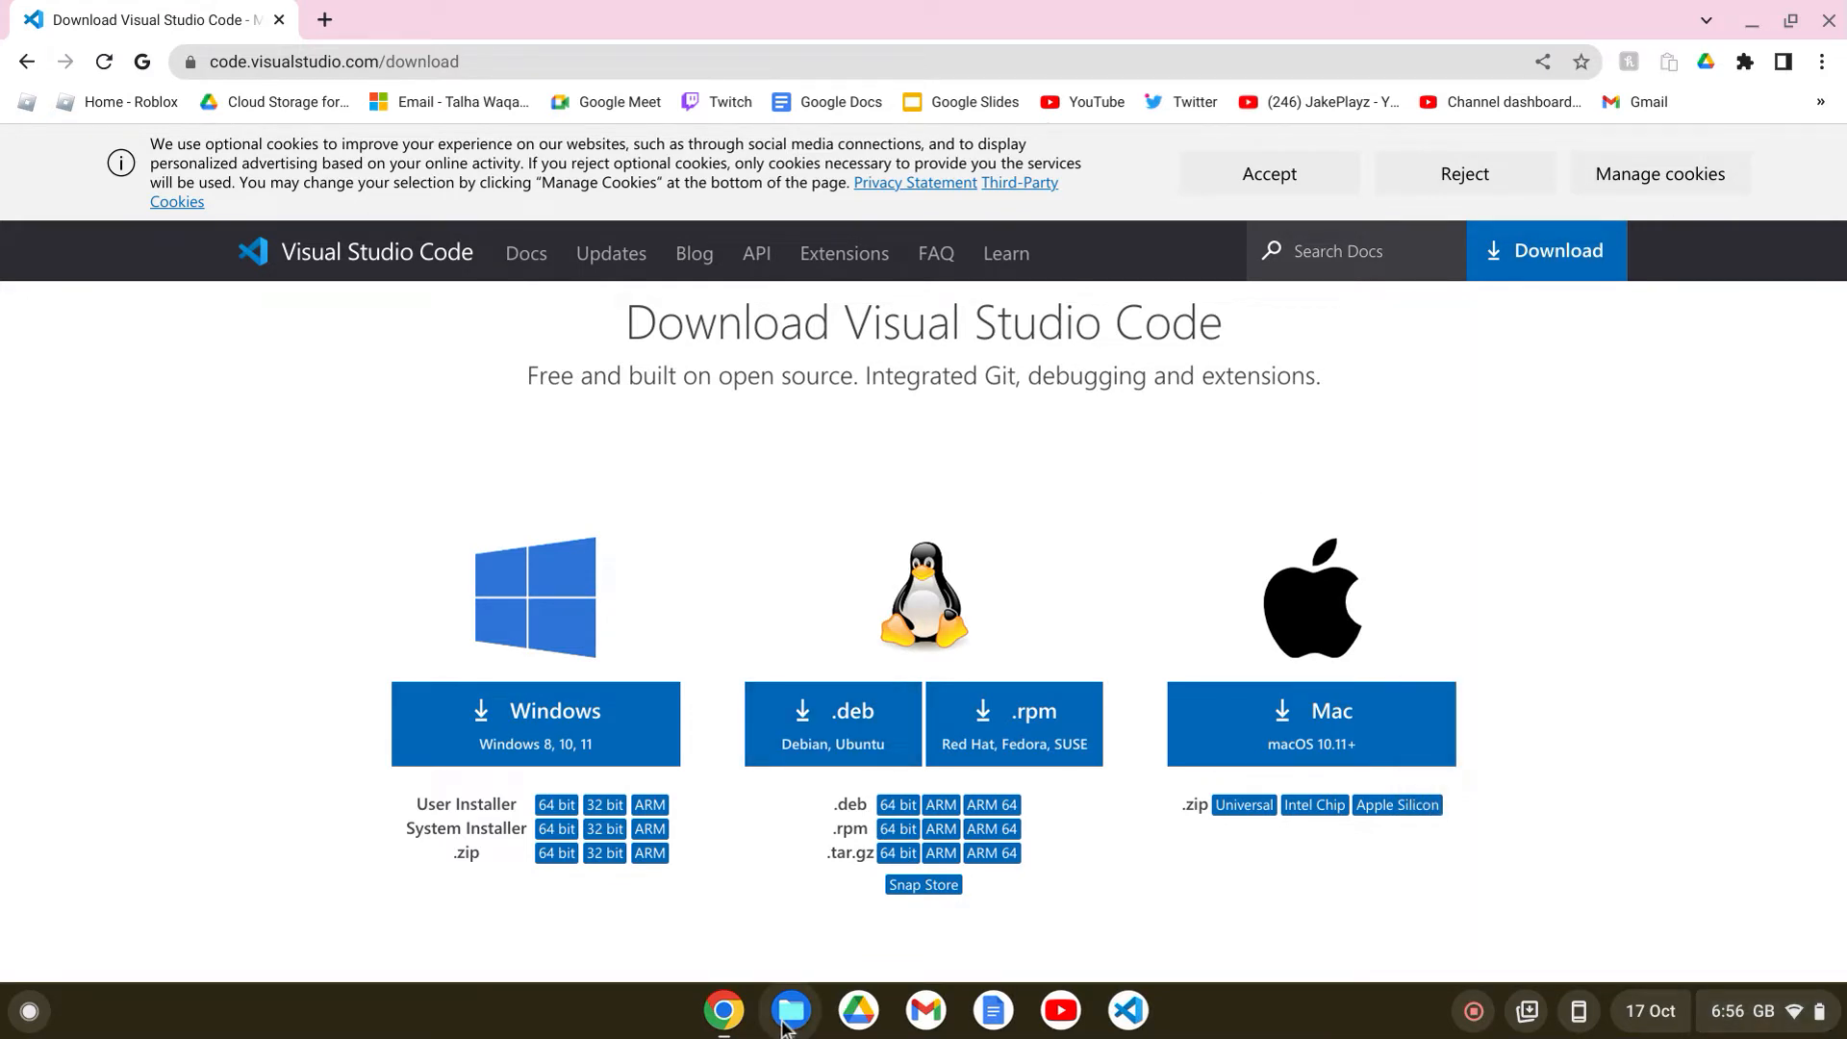
Switch to the Files app and open the Linux files folder.
left_click(790, 1012)
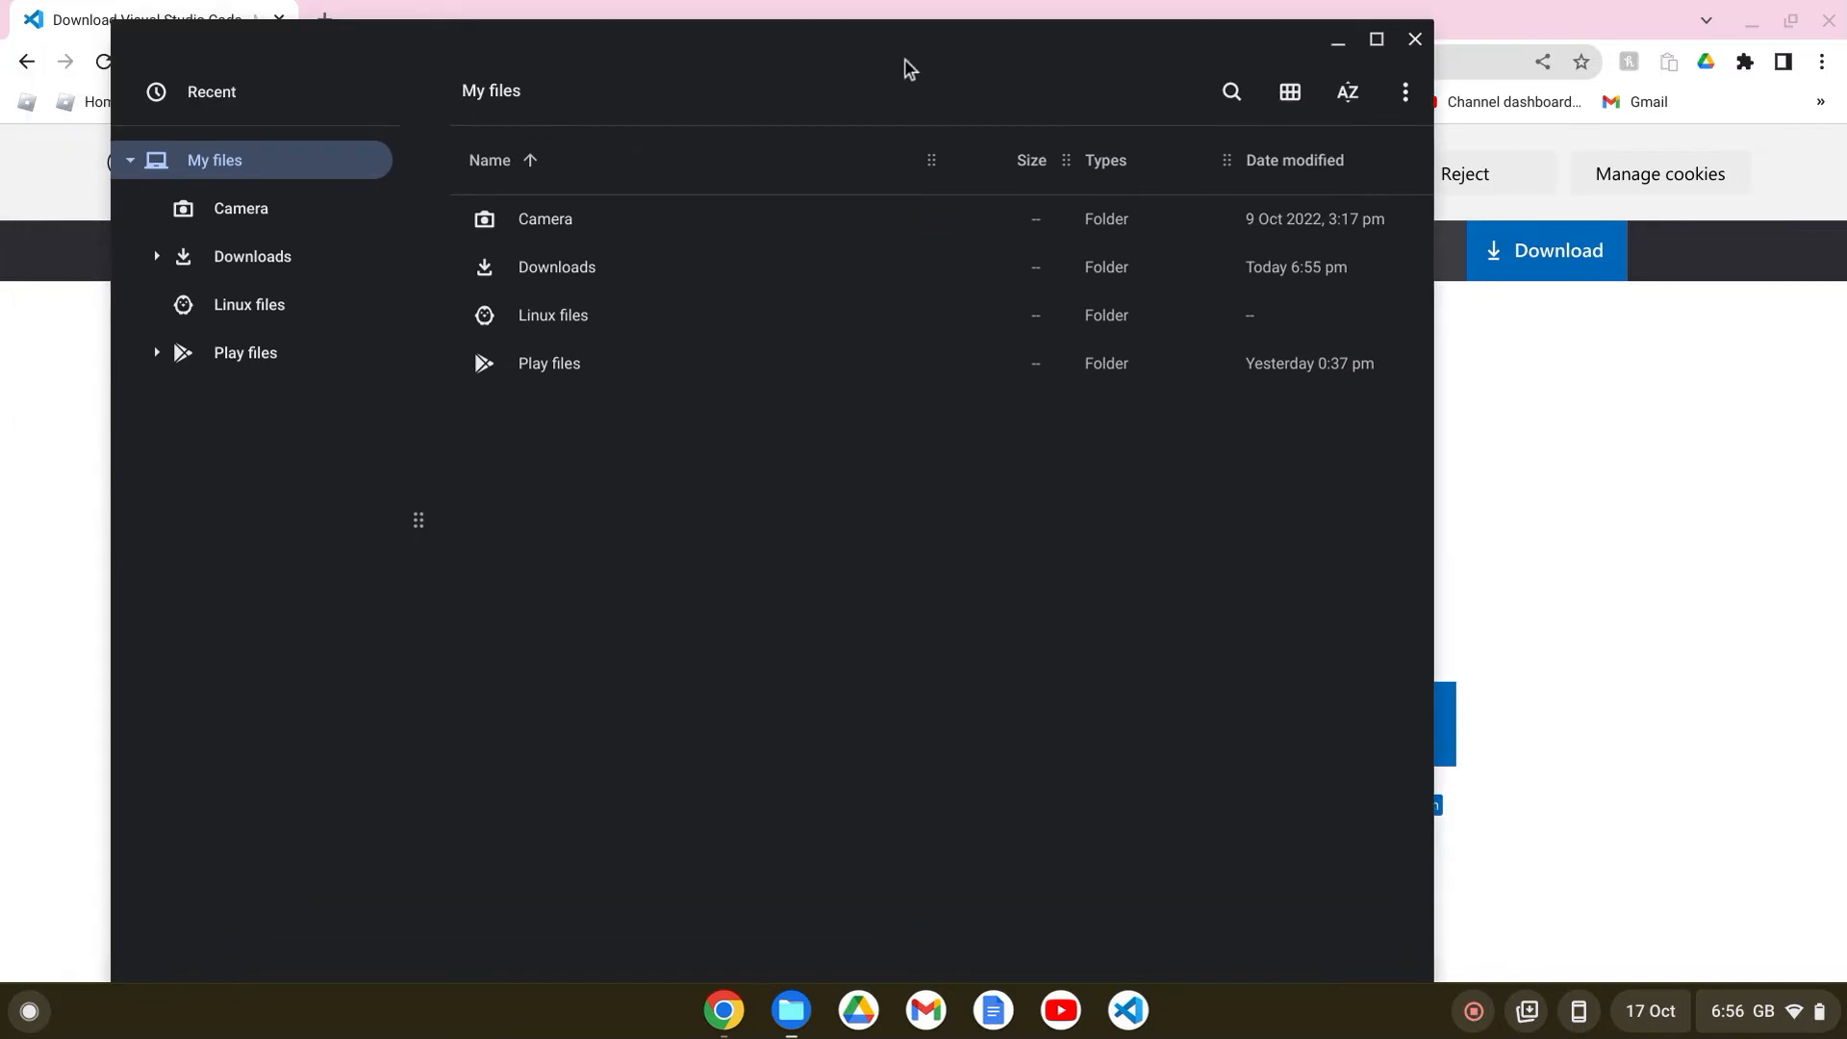
left_click(186, 310)
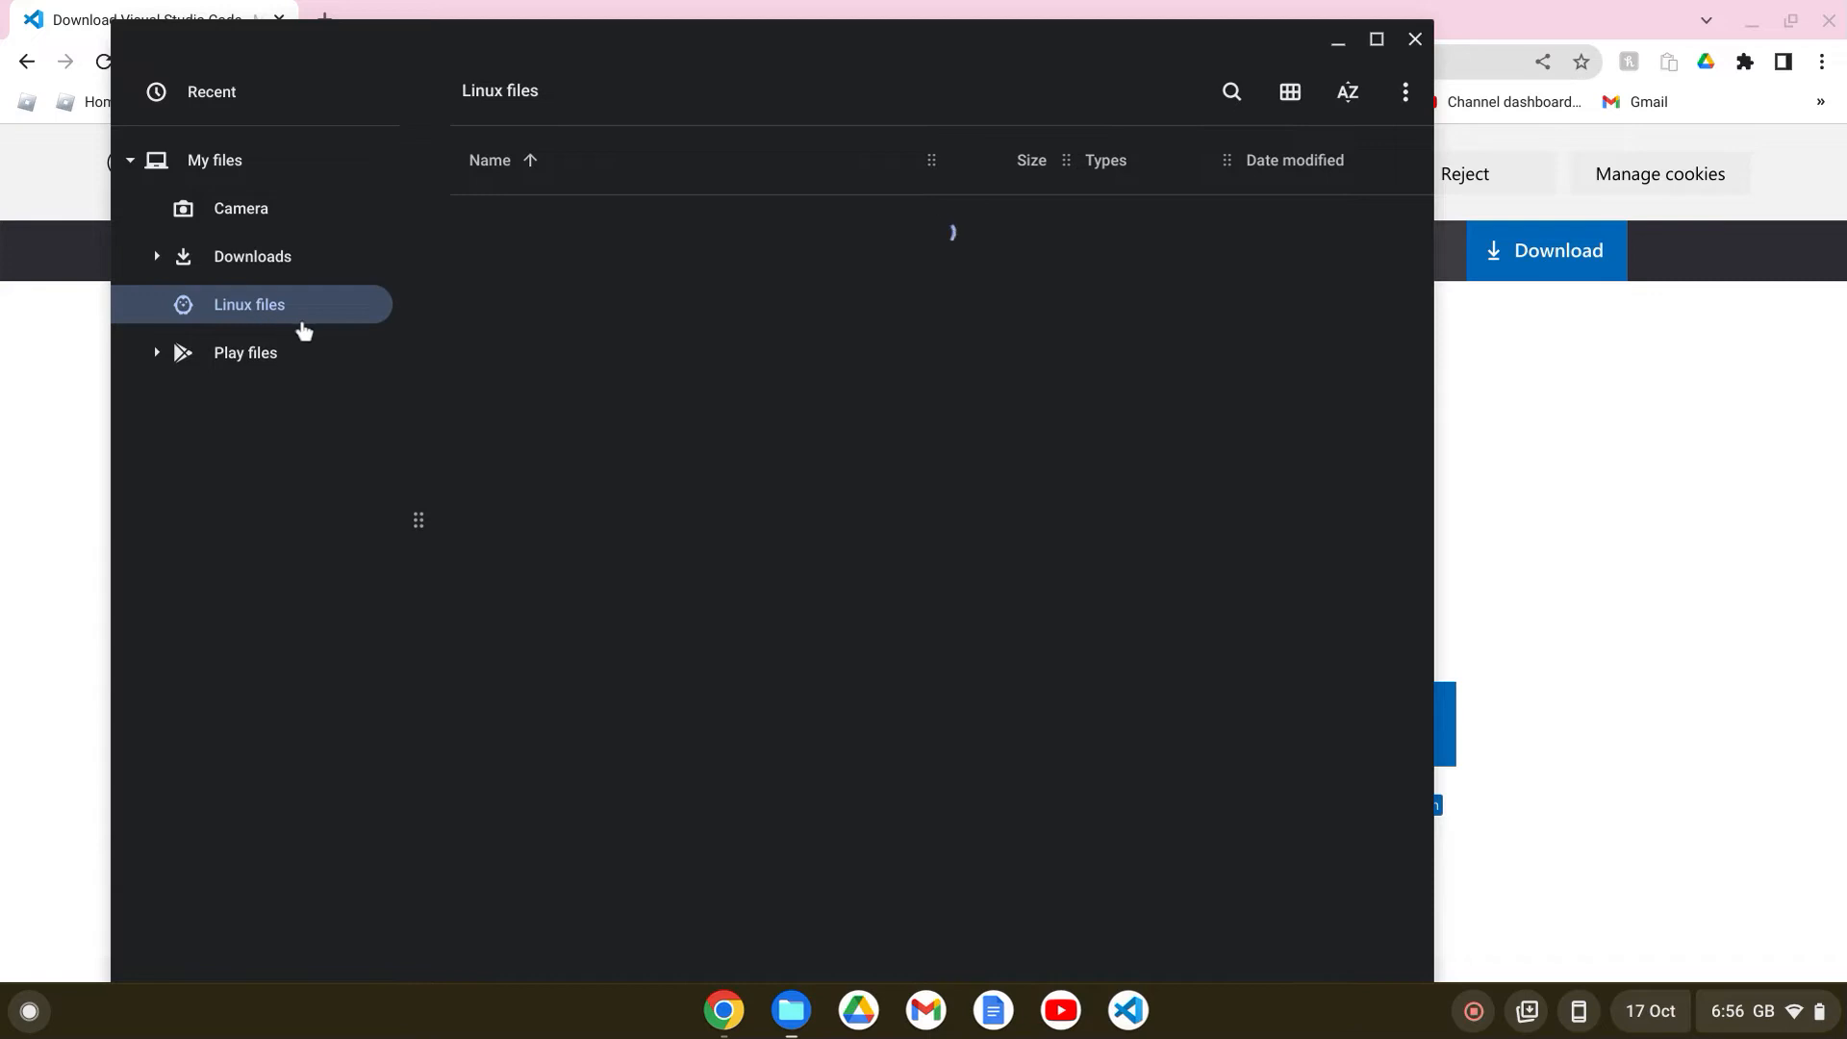
Switch to the Settings app, search for "Linux" and open the Linux development environment settings.
key("super")
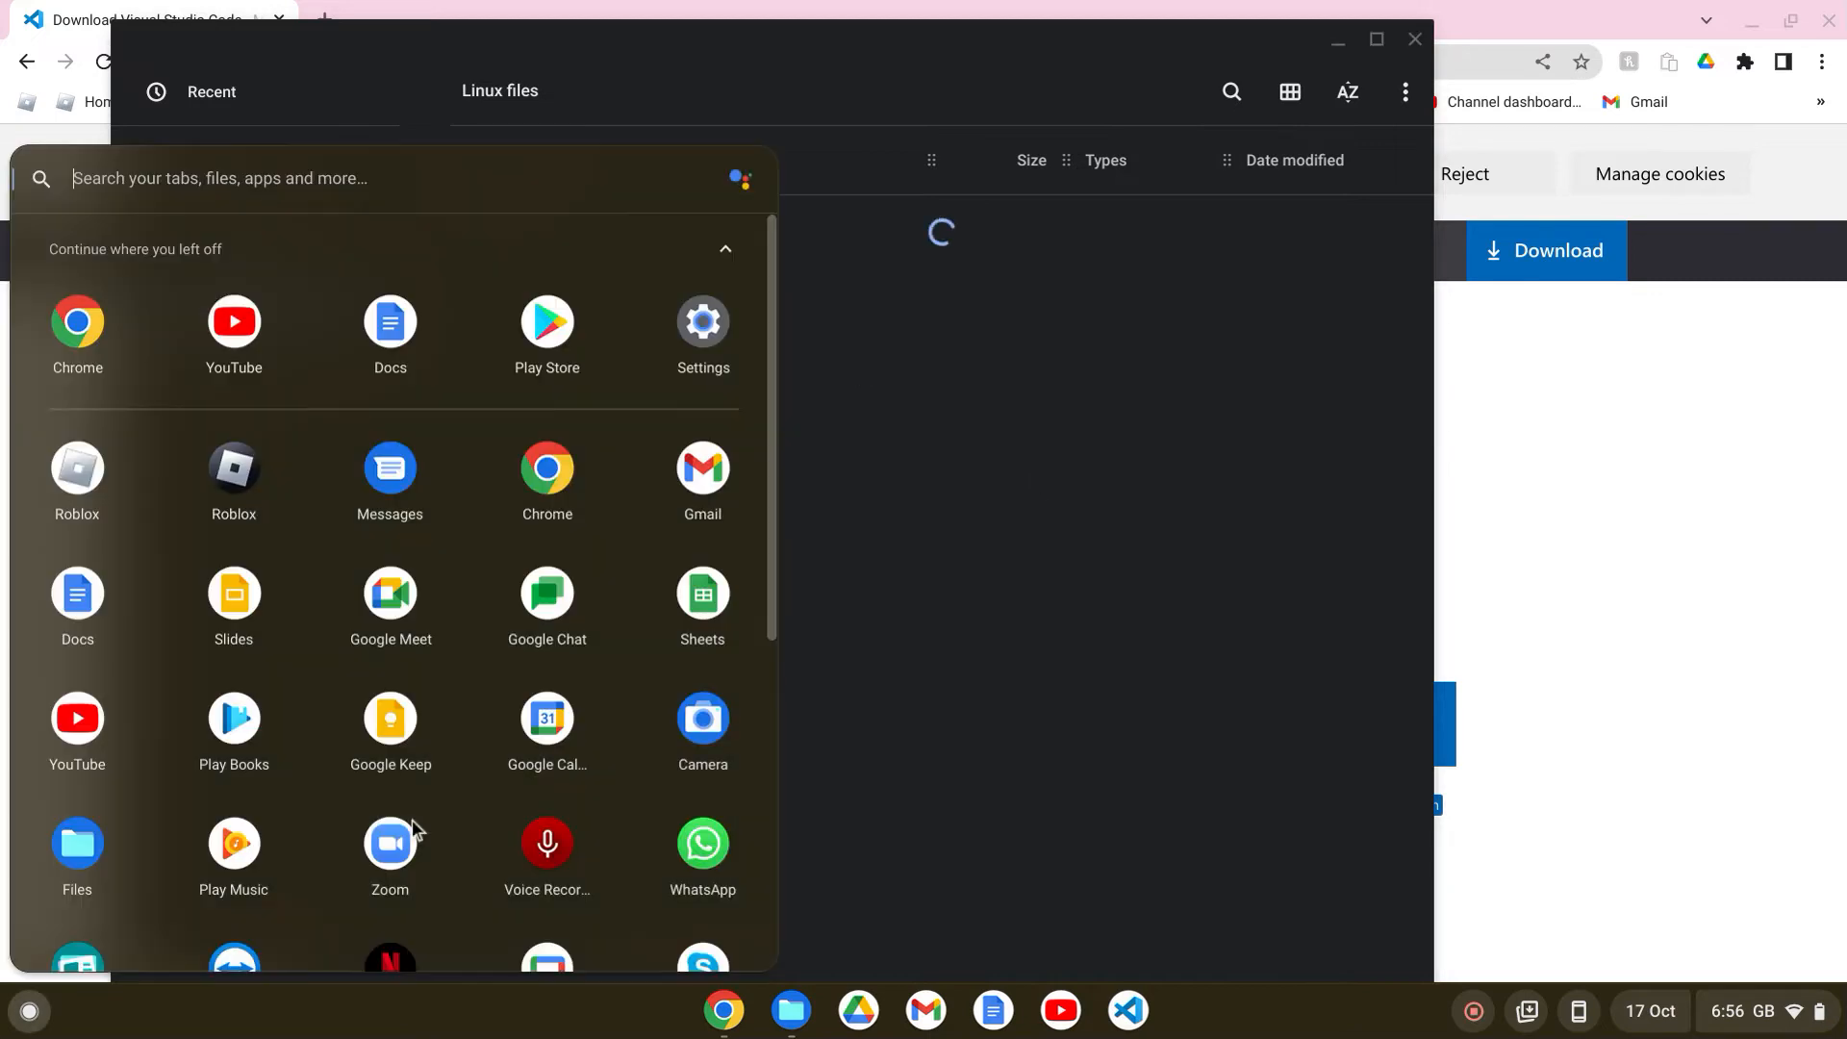
left_click(696, 363)
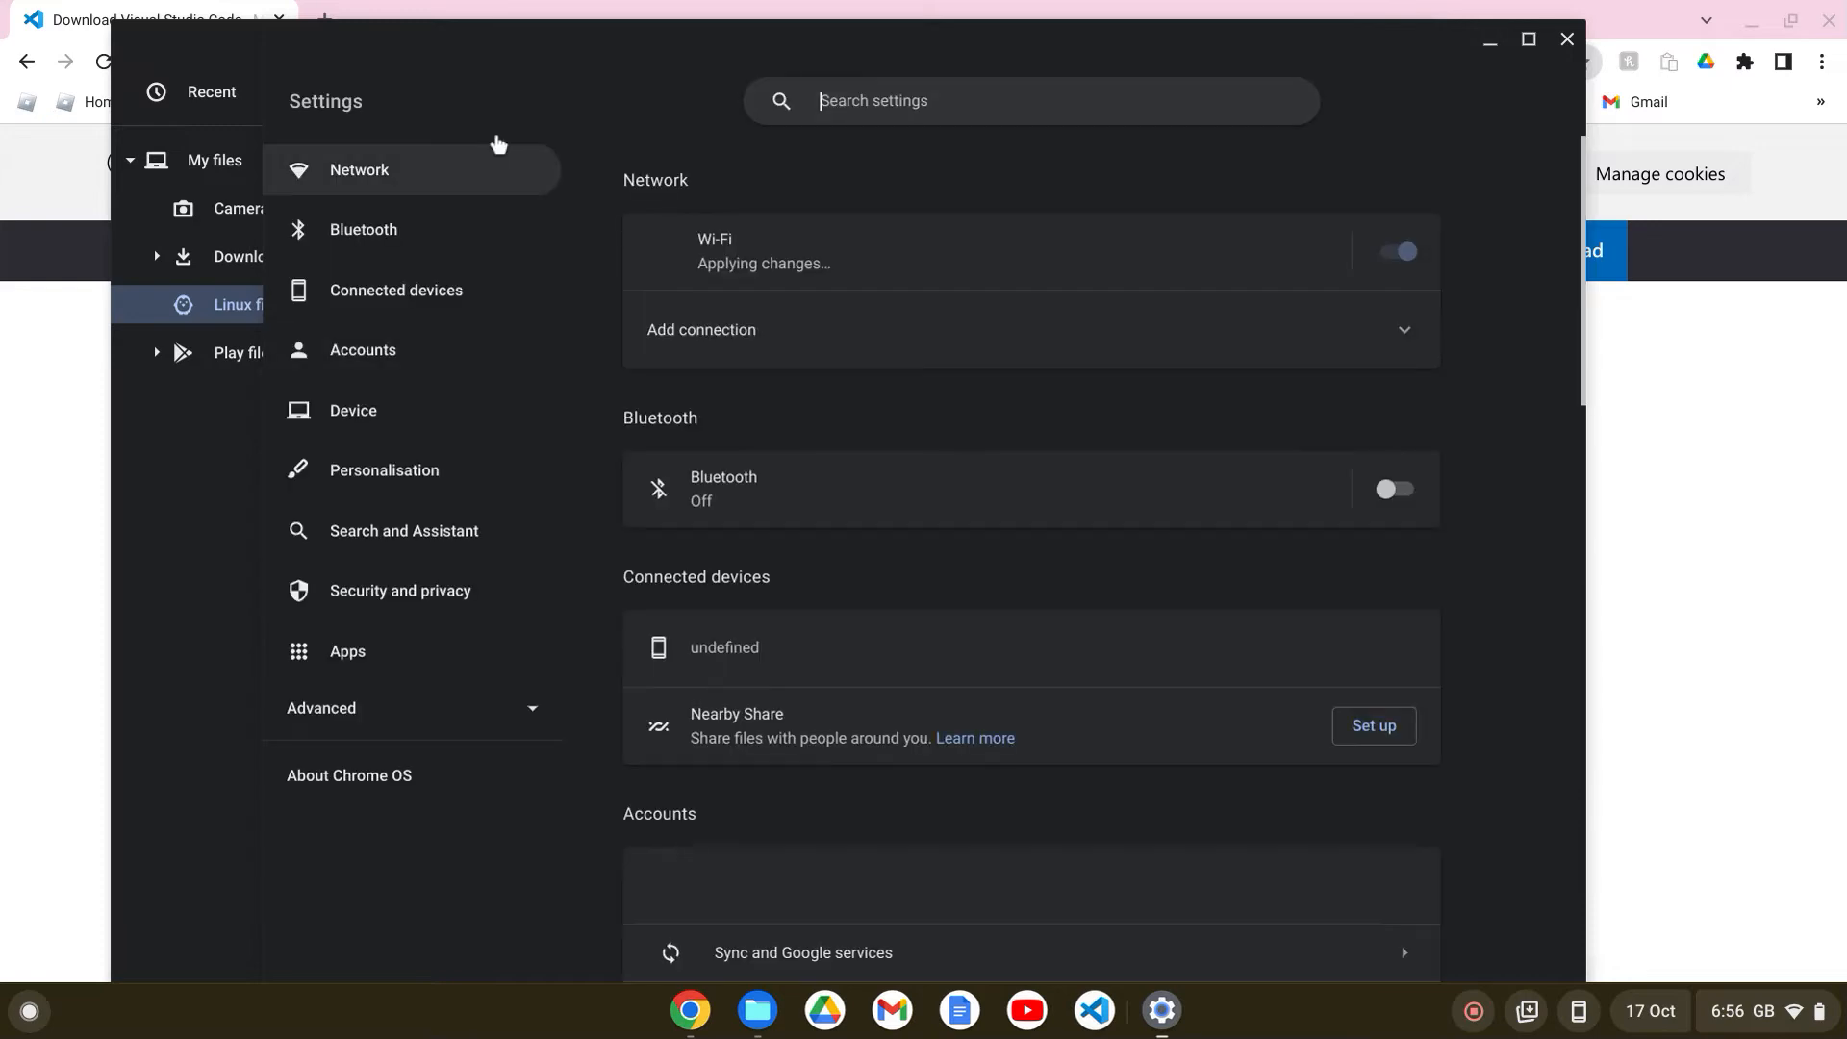
scroll(891, 408, "down", 15)
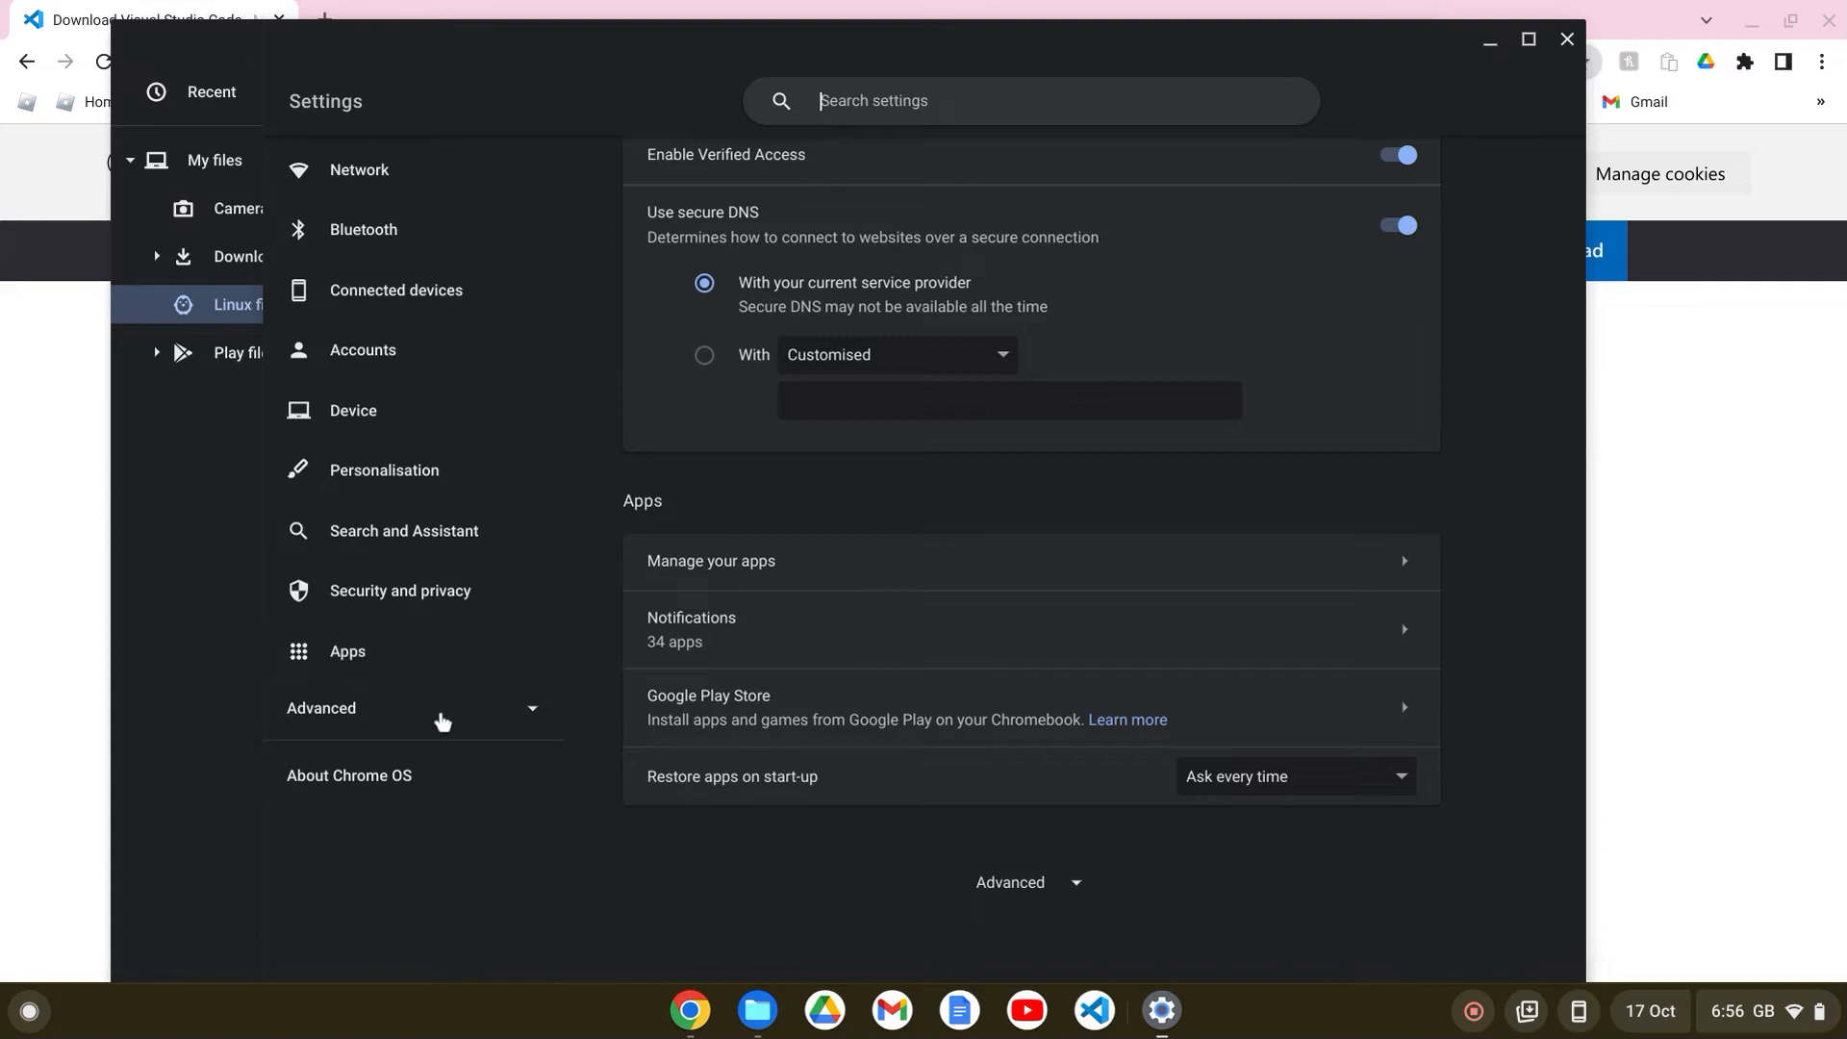
type("Linux")
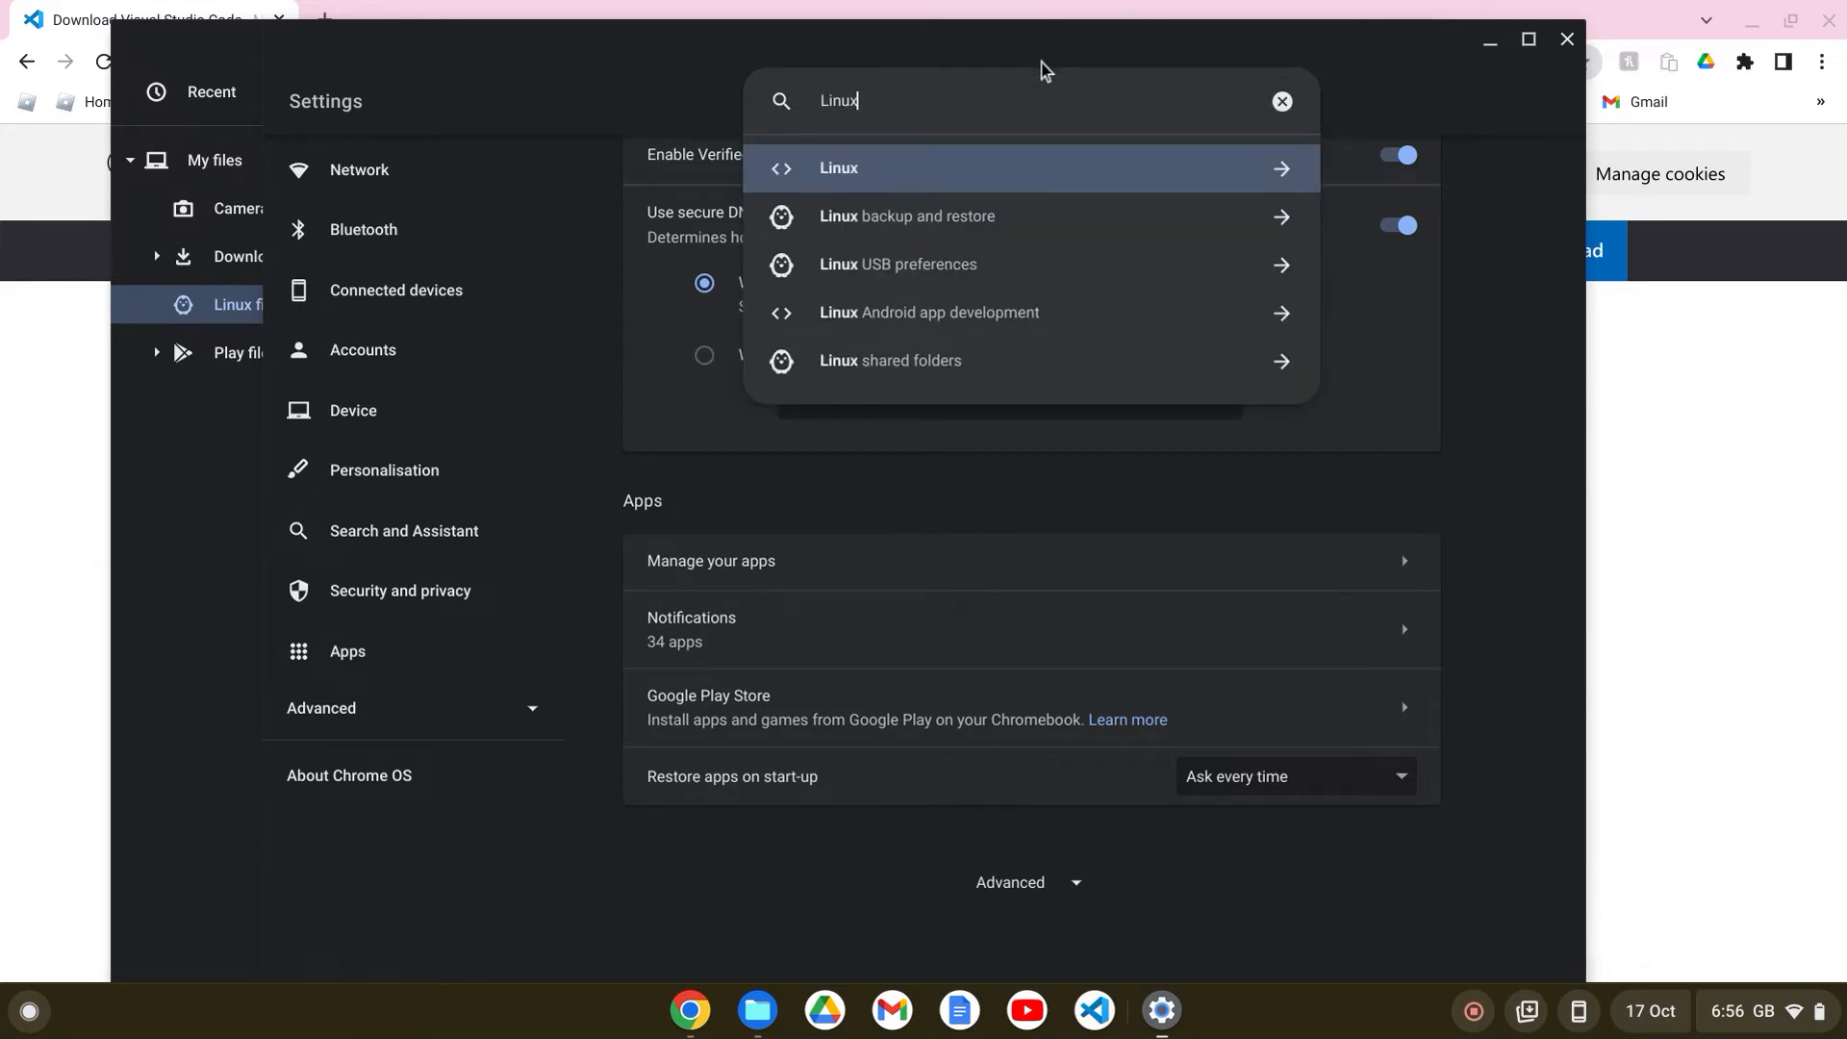
key("Return")
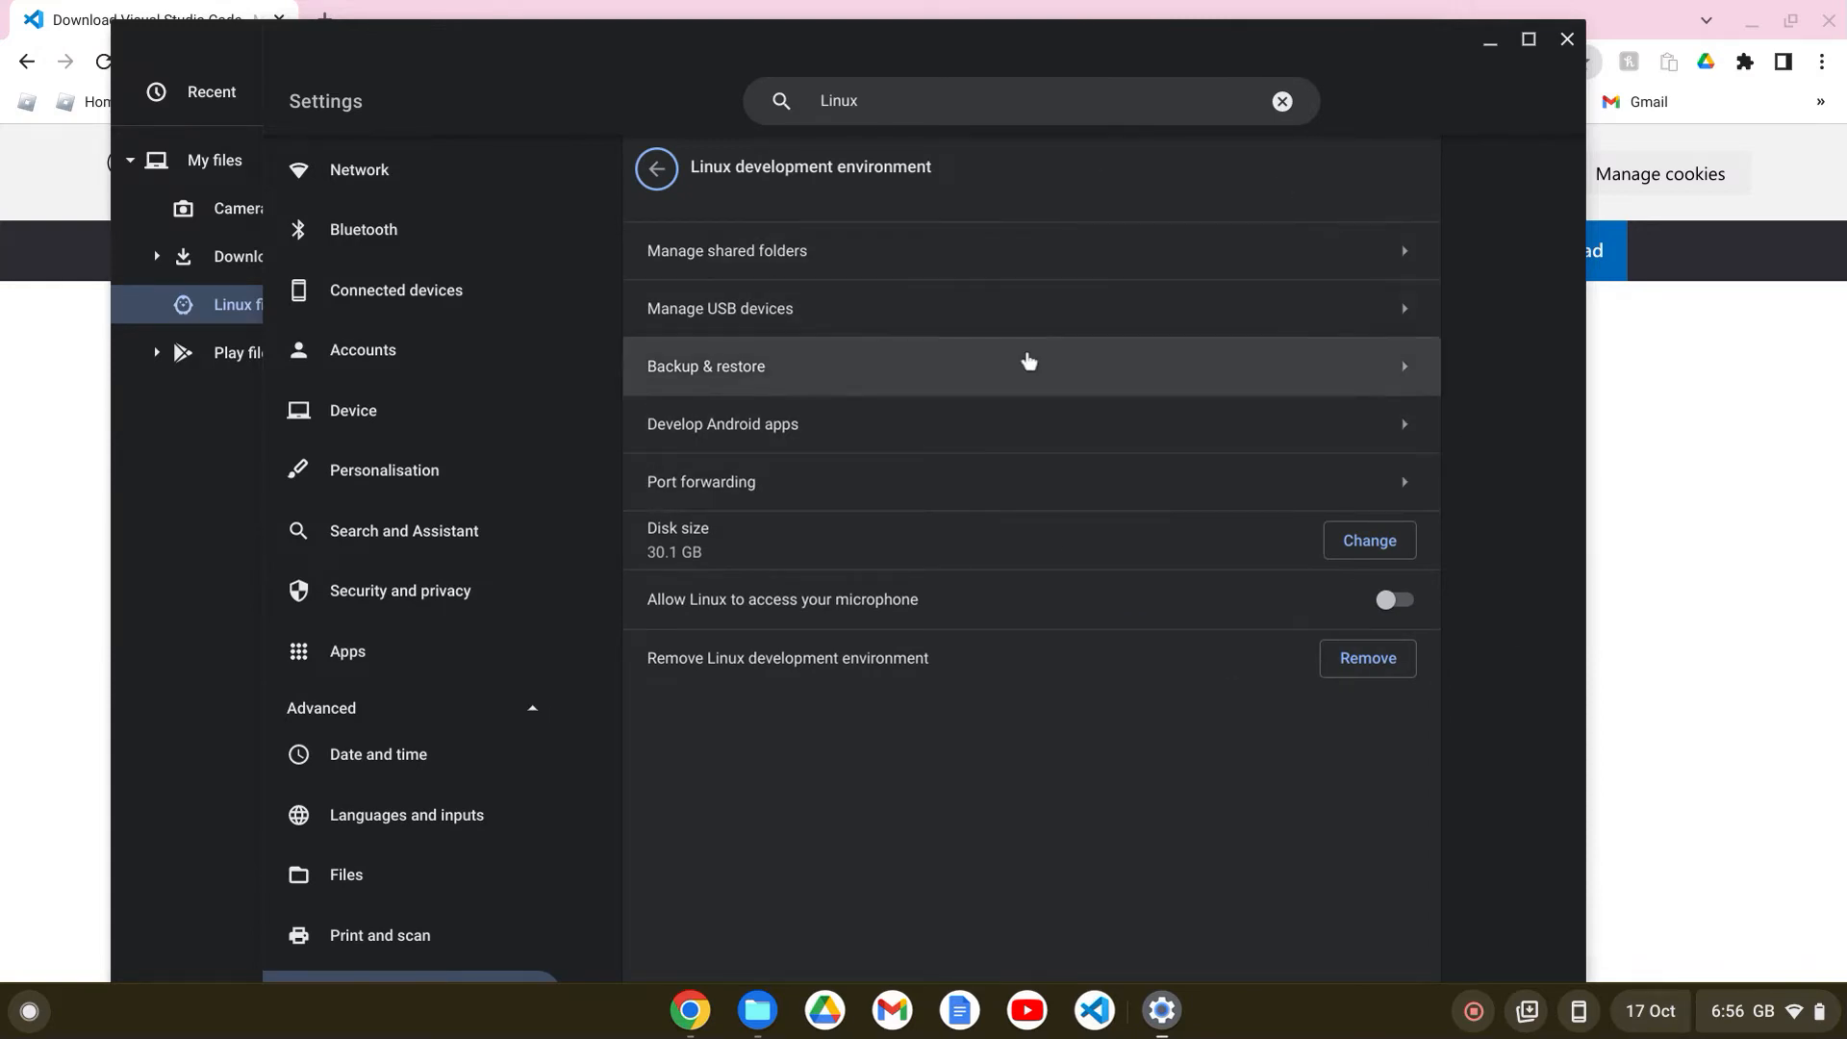
Minimize Settings and try to move the 6.55.00 PM screen recording from Downloads into Linux files.
left_click(1490, 46)
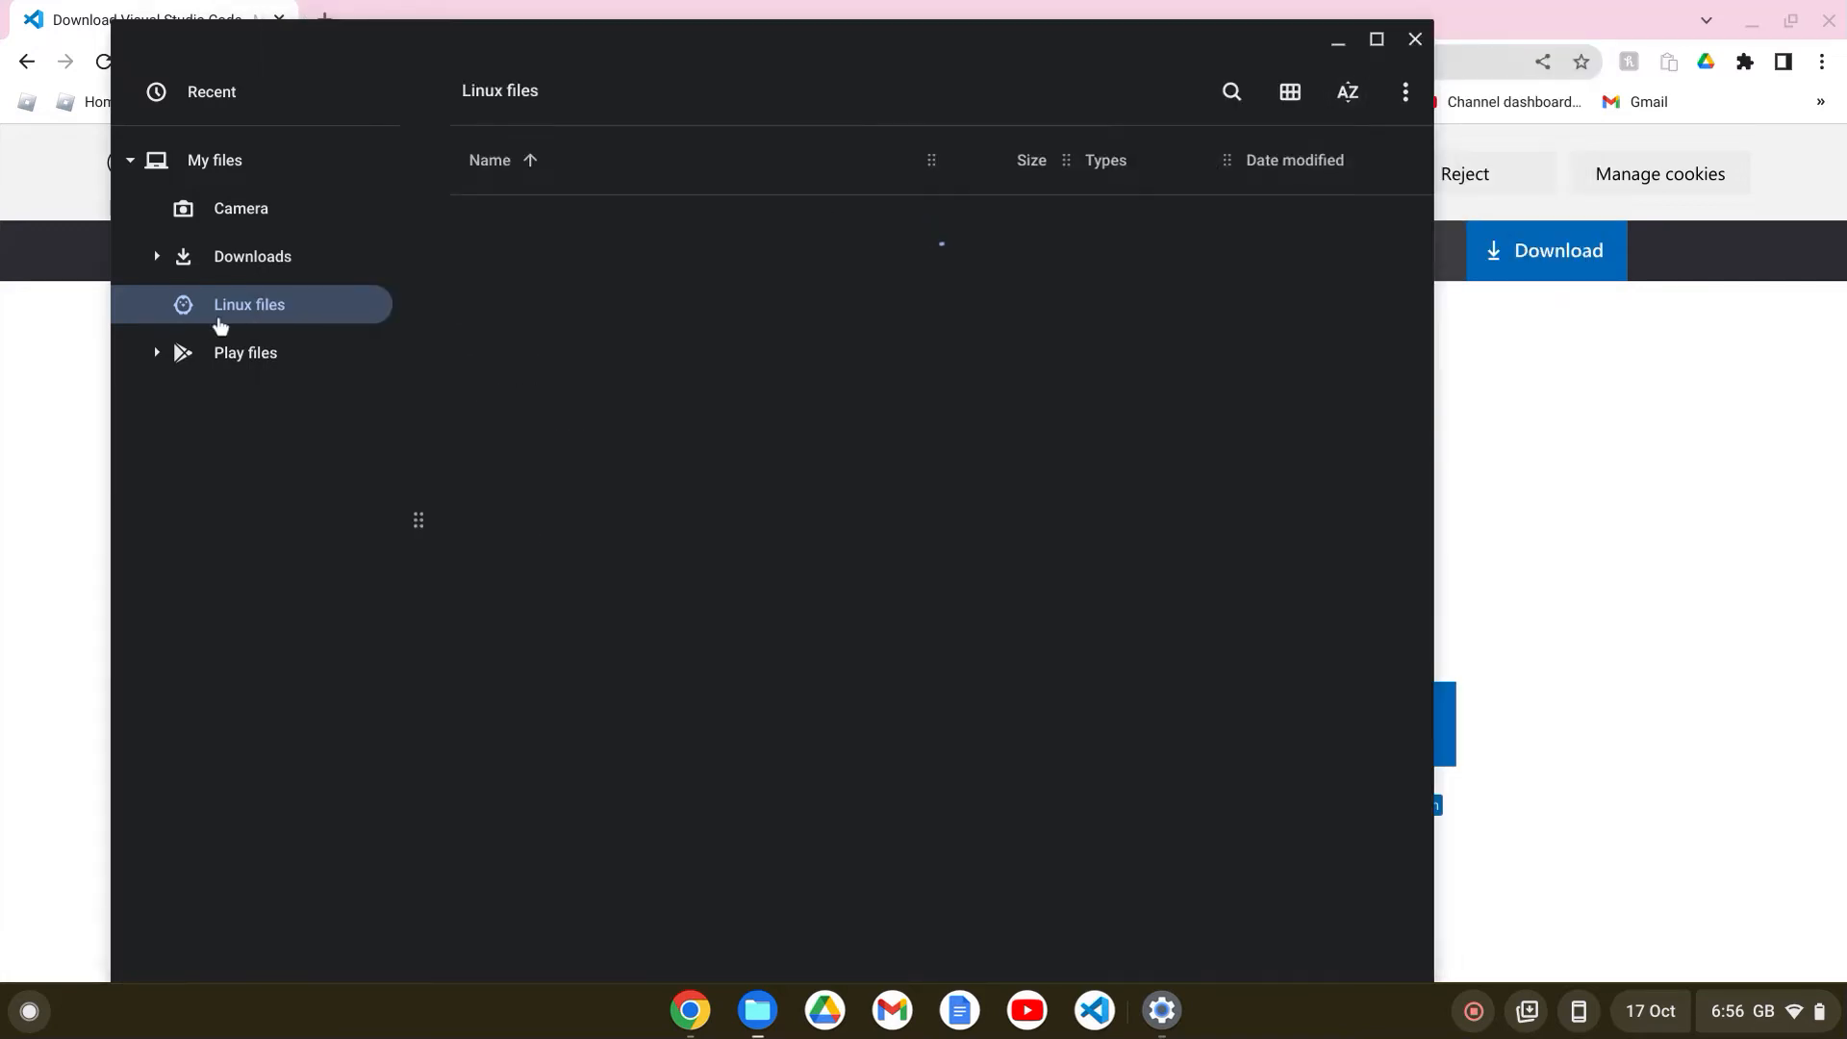
left_click(247, 258)
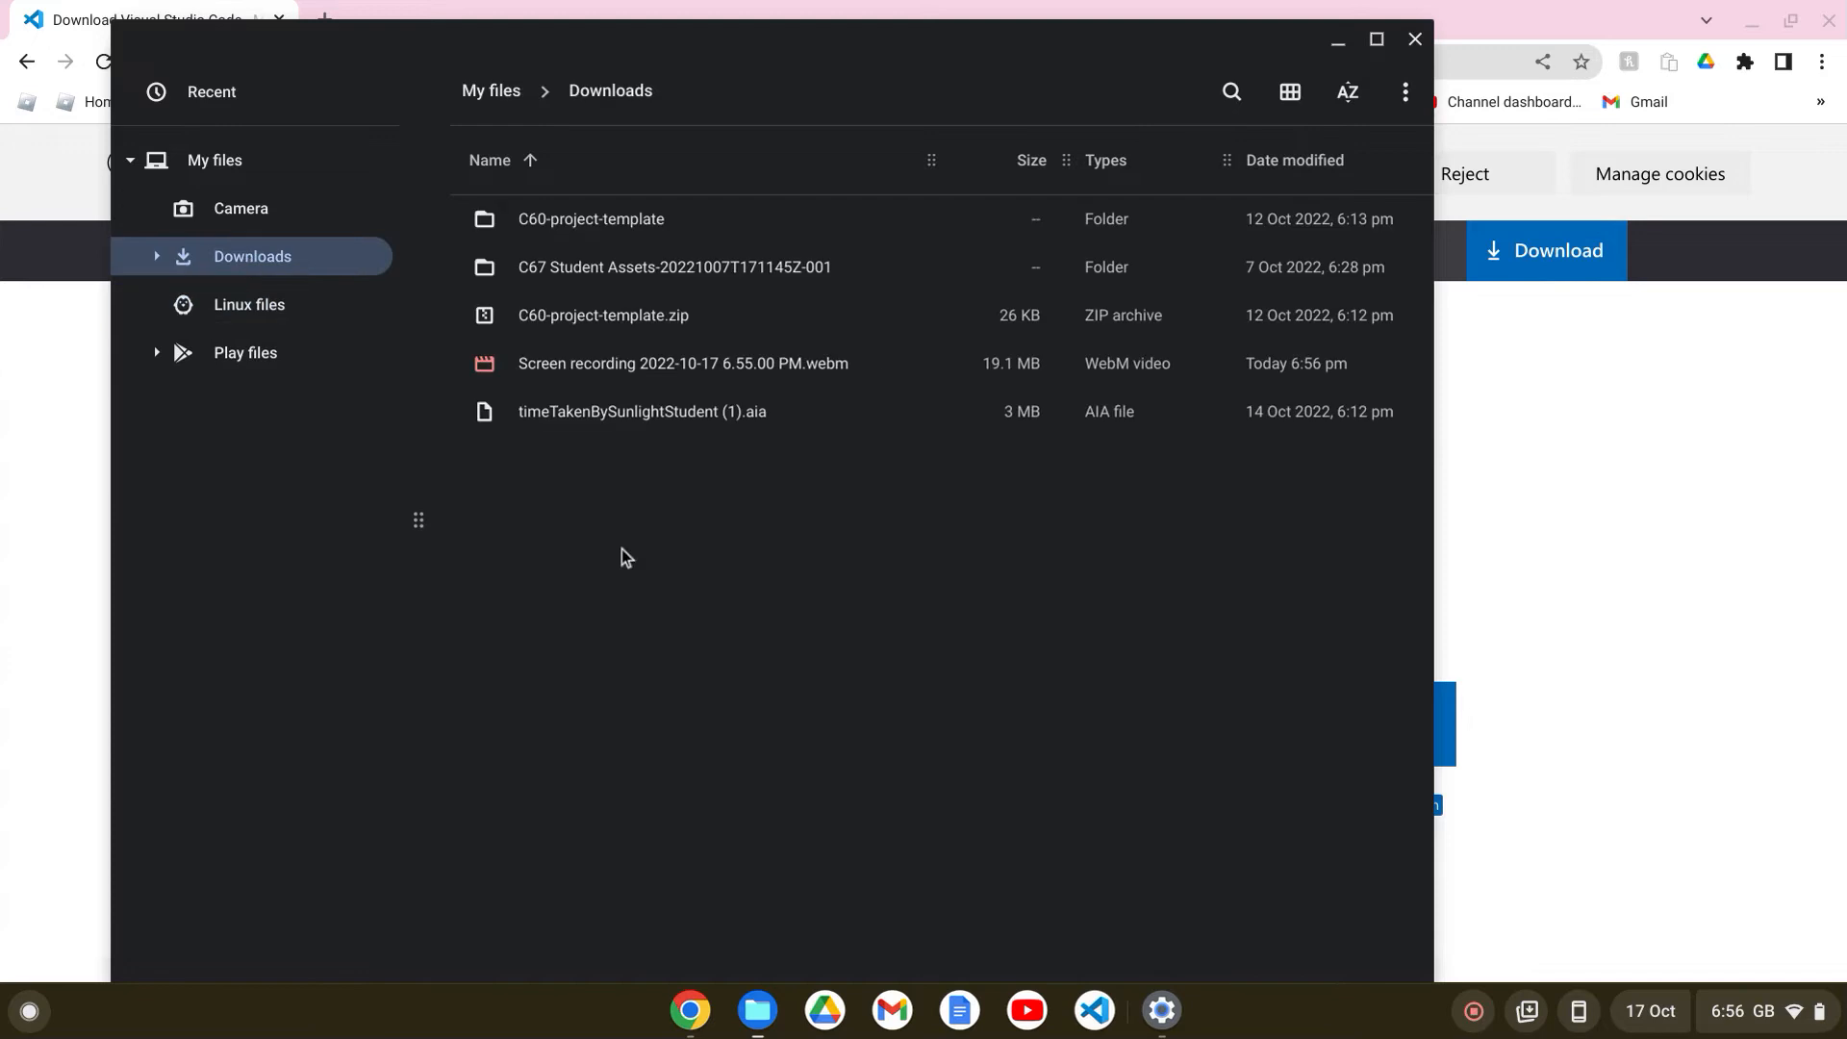
left_click(267, 303)
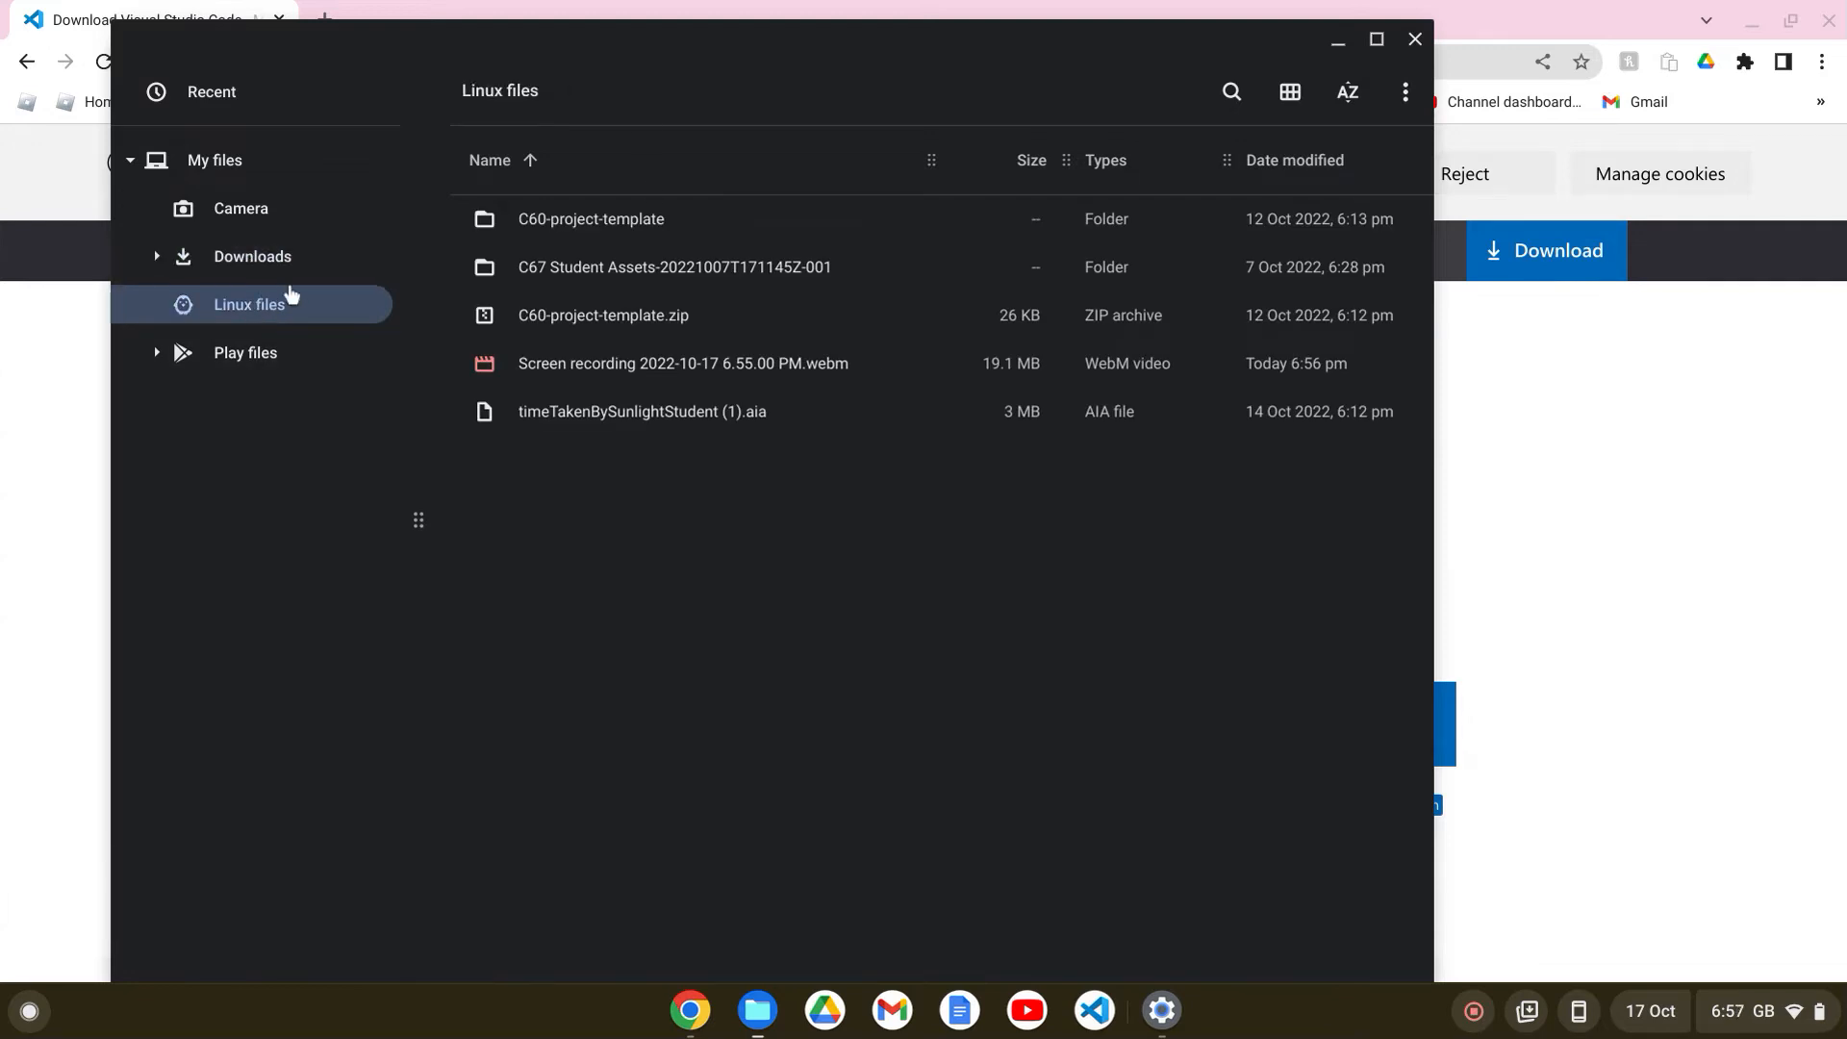
left_click(317, 269)
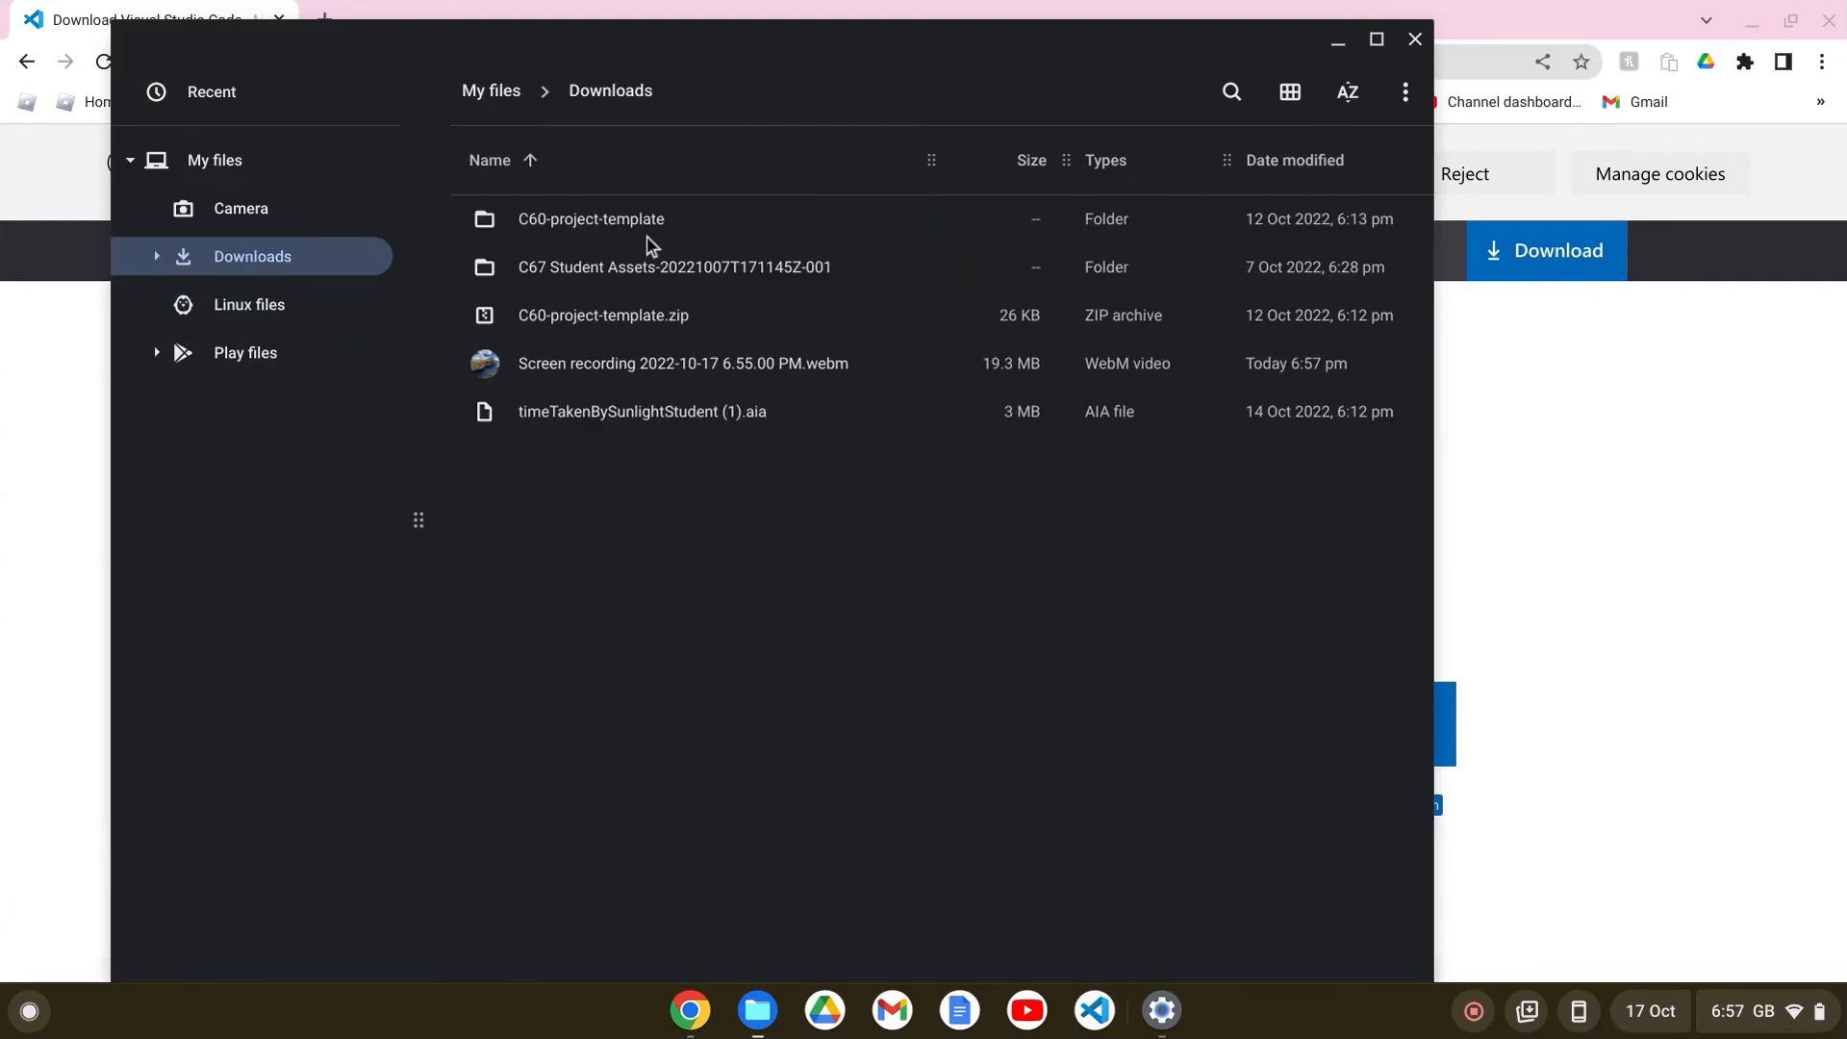
left_click_drag(683, 365, 306, 306)
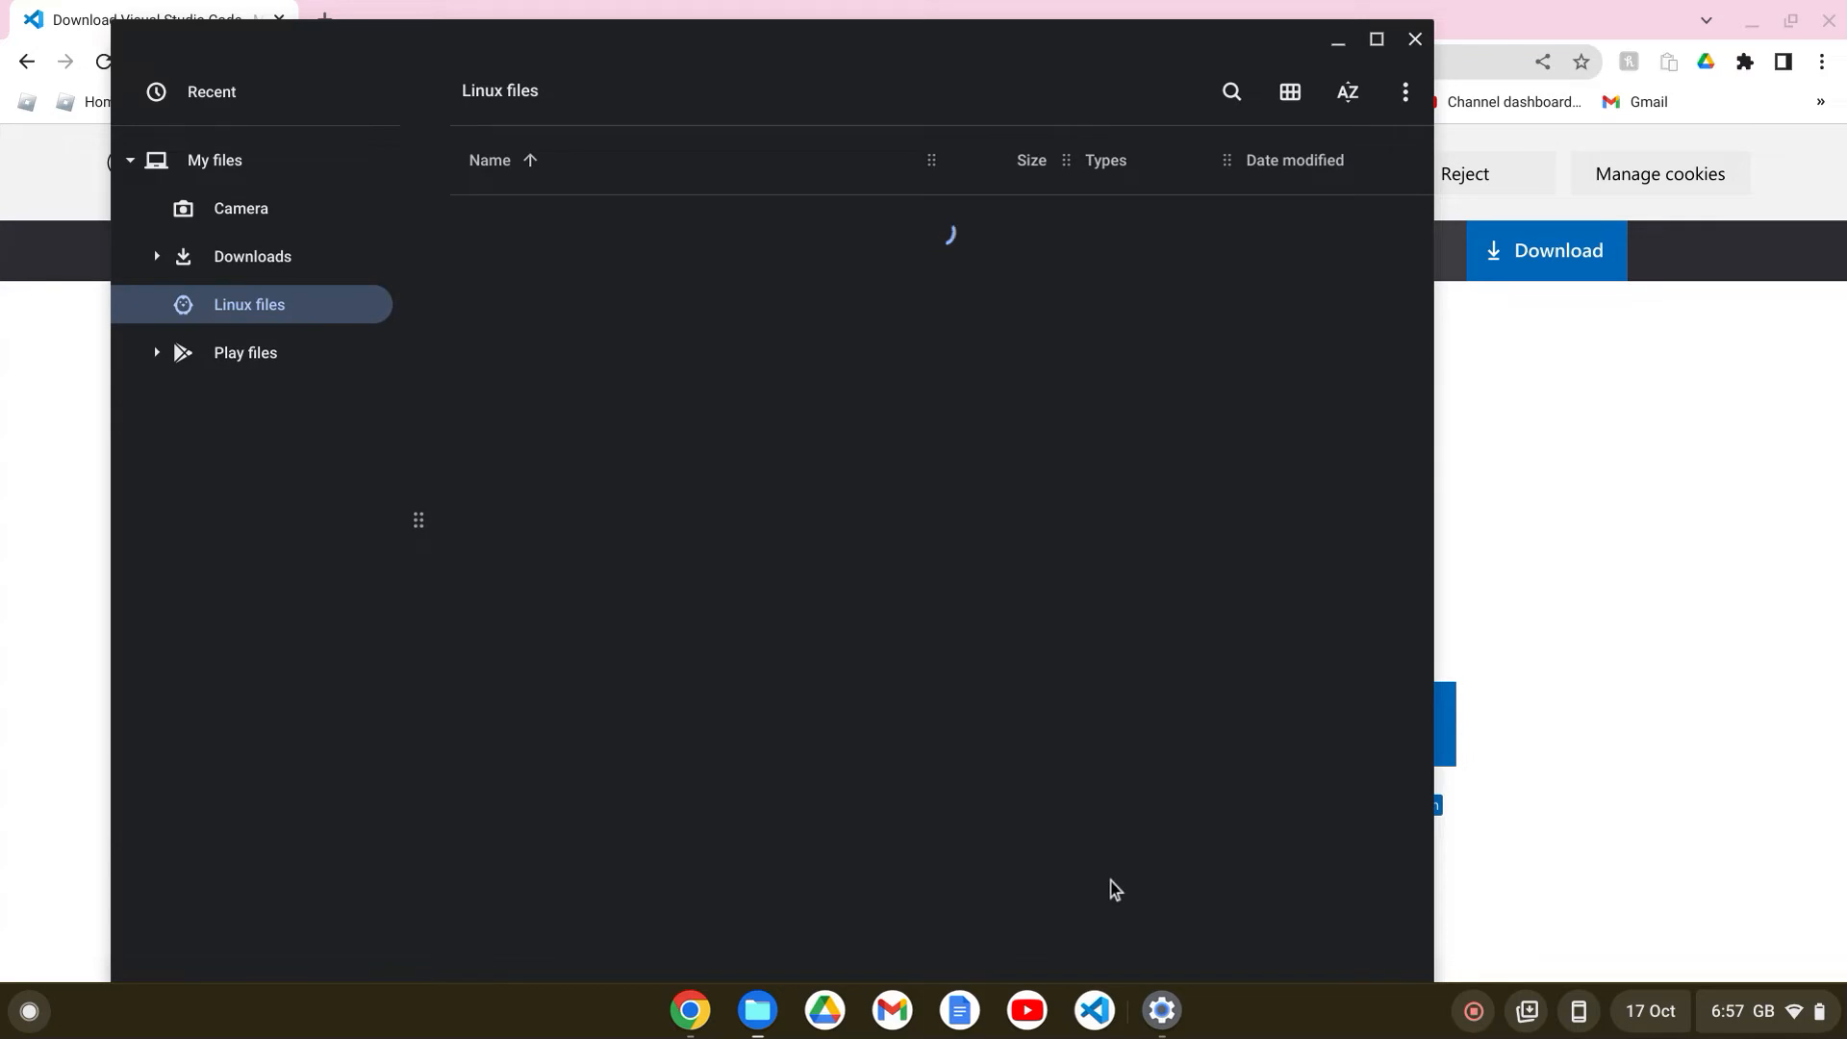
Minimize Files and look into the launcher's Linux apps folder for the Visual Studio Code entry.
left_click(1338, 39)
left_click(29, 1010)
scroll(241, 648, "down", 5)
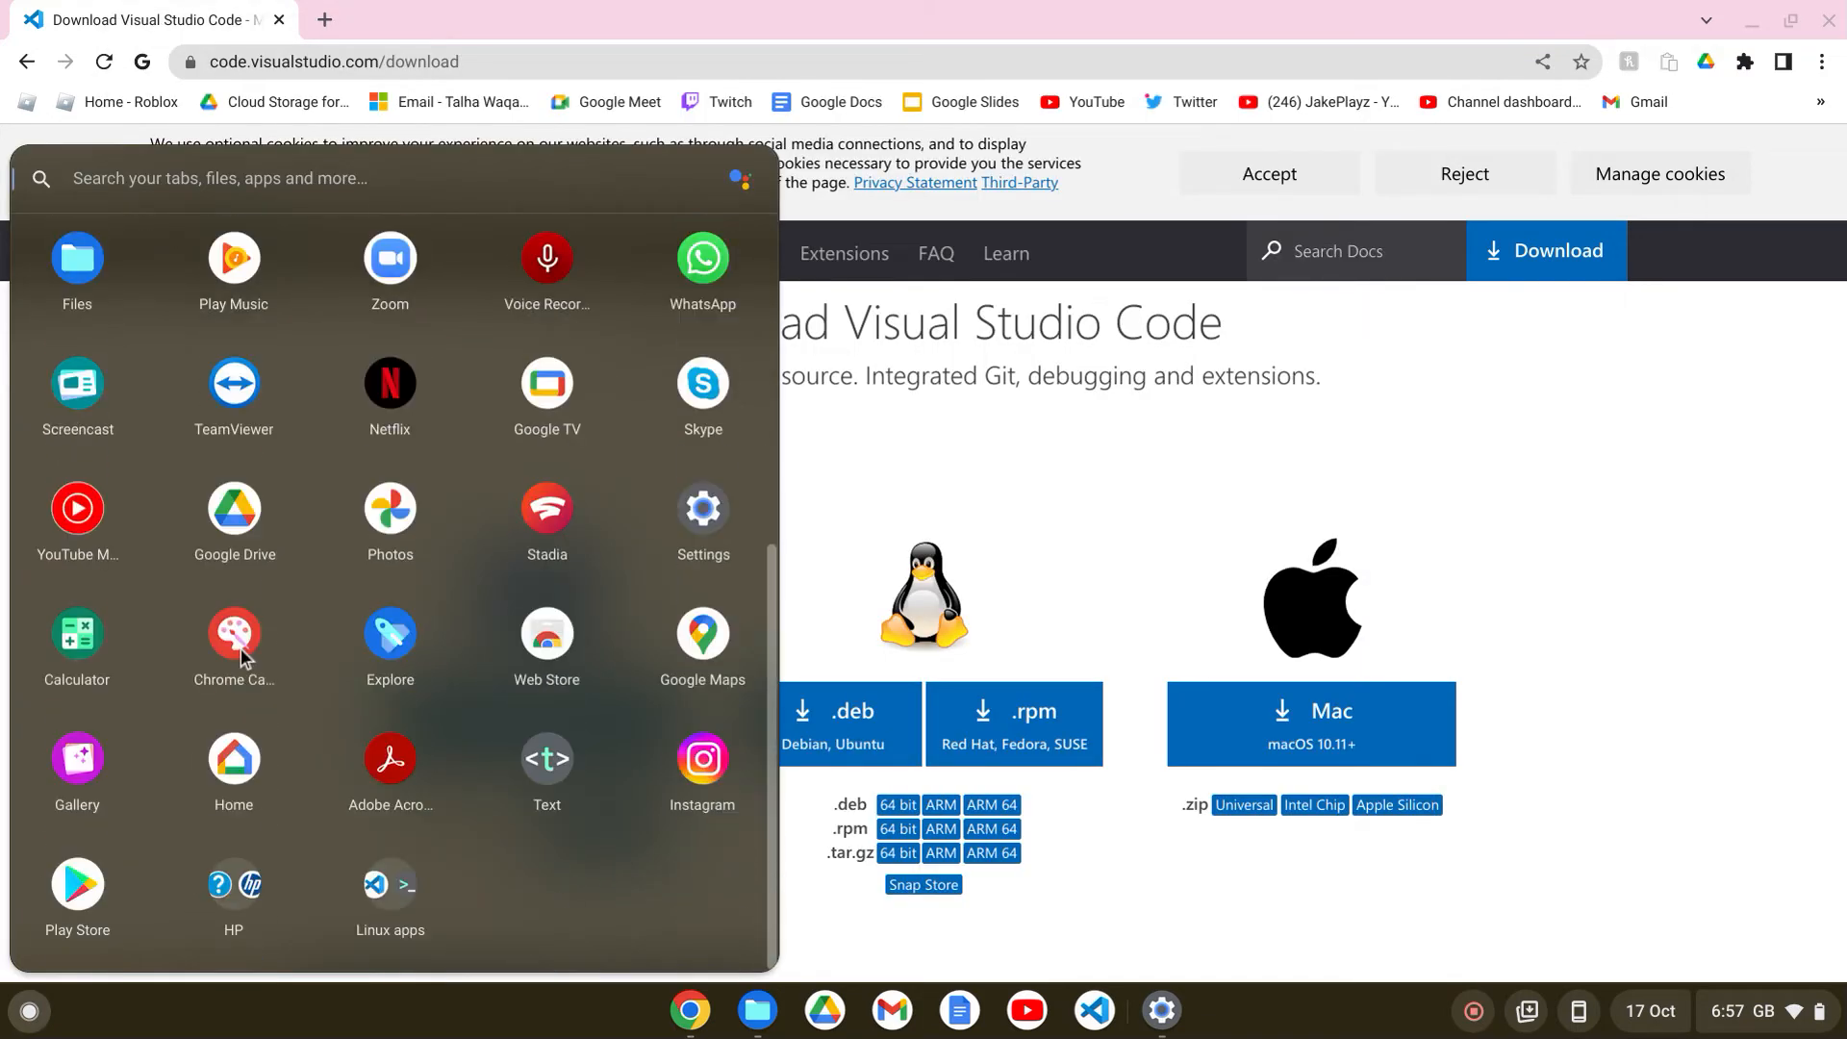
left_click(409, 902)
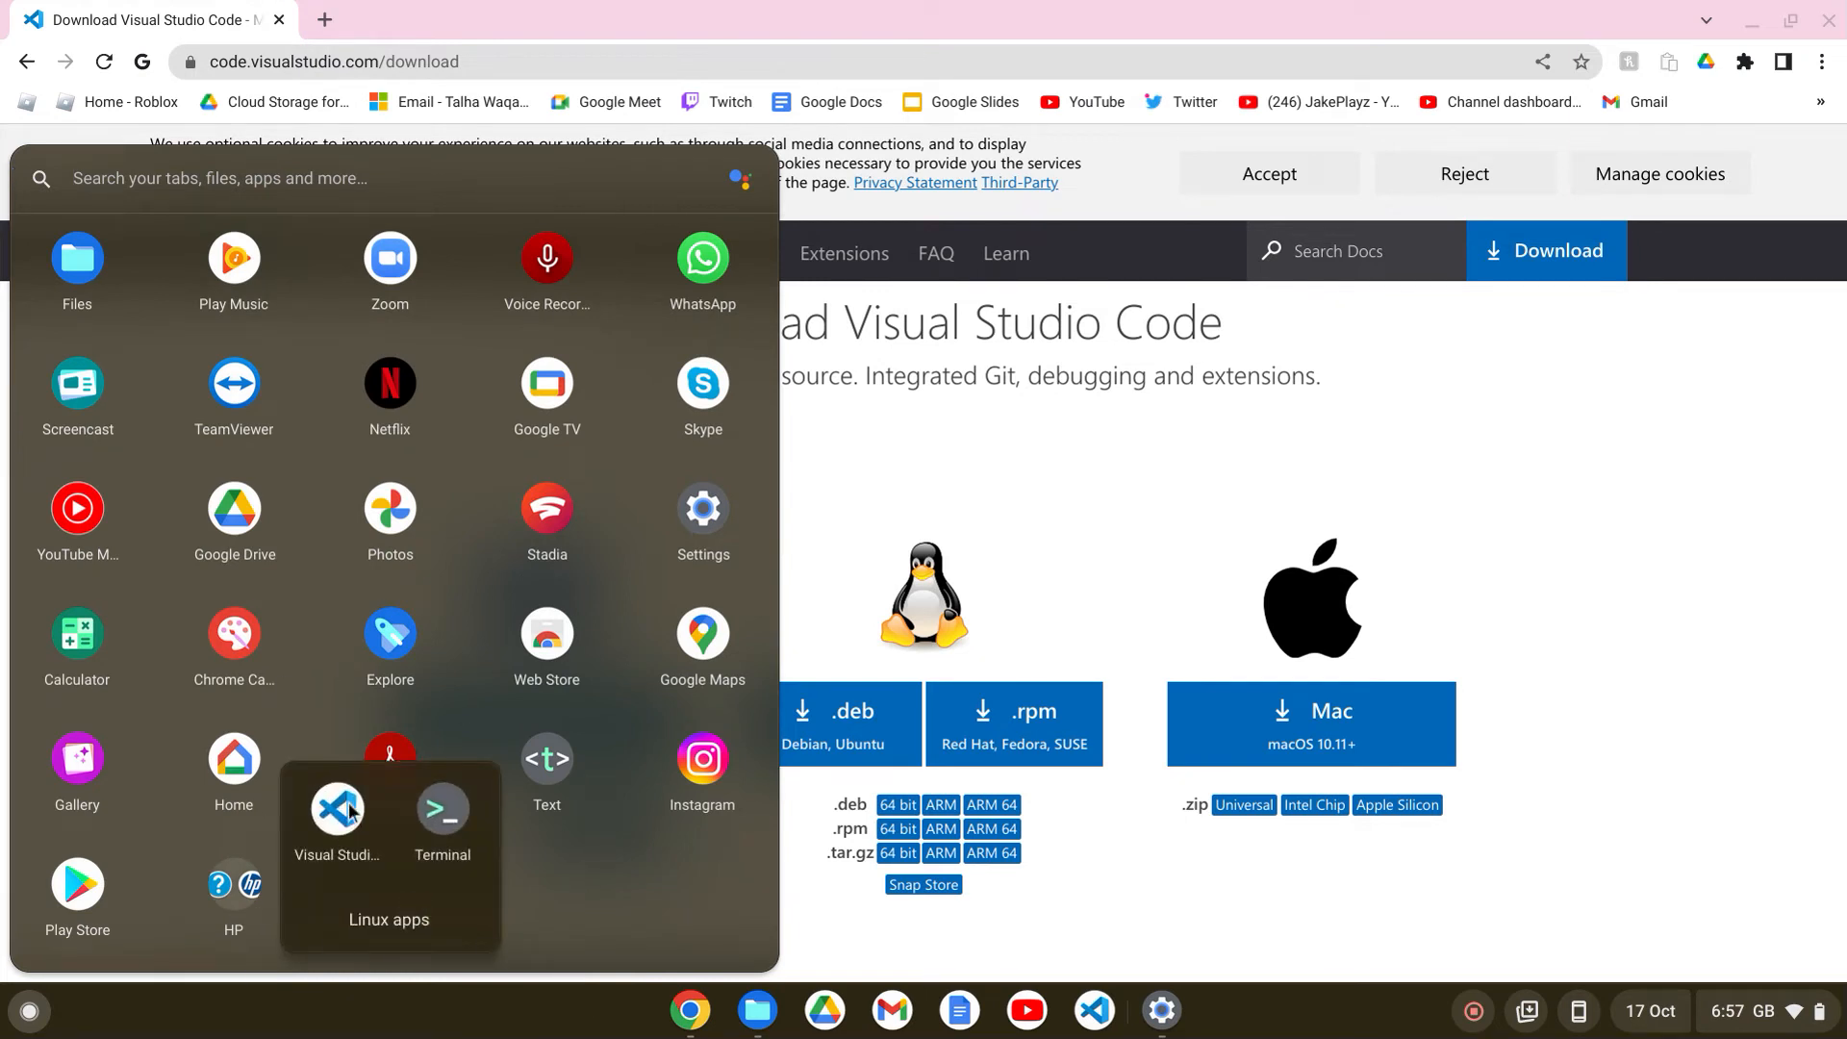
left_click(602, 866)
left_click(687, 1020)
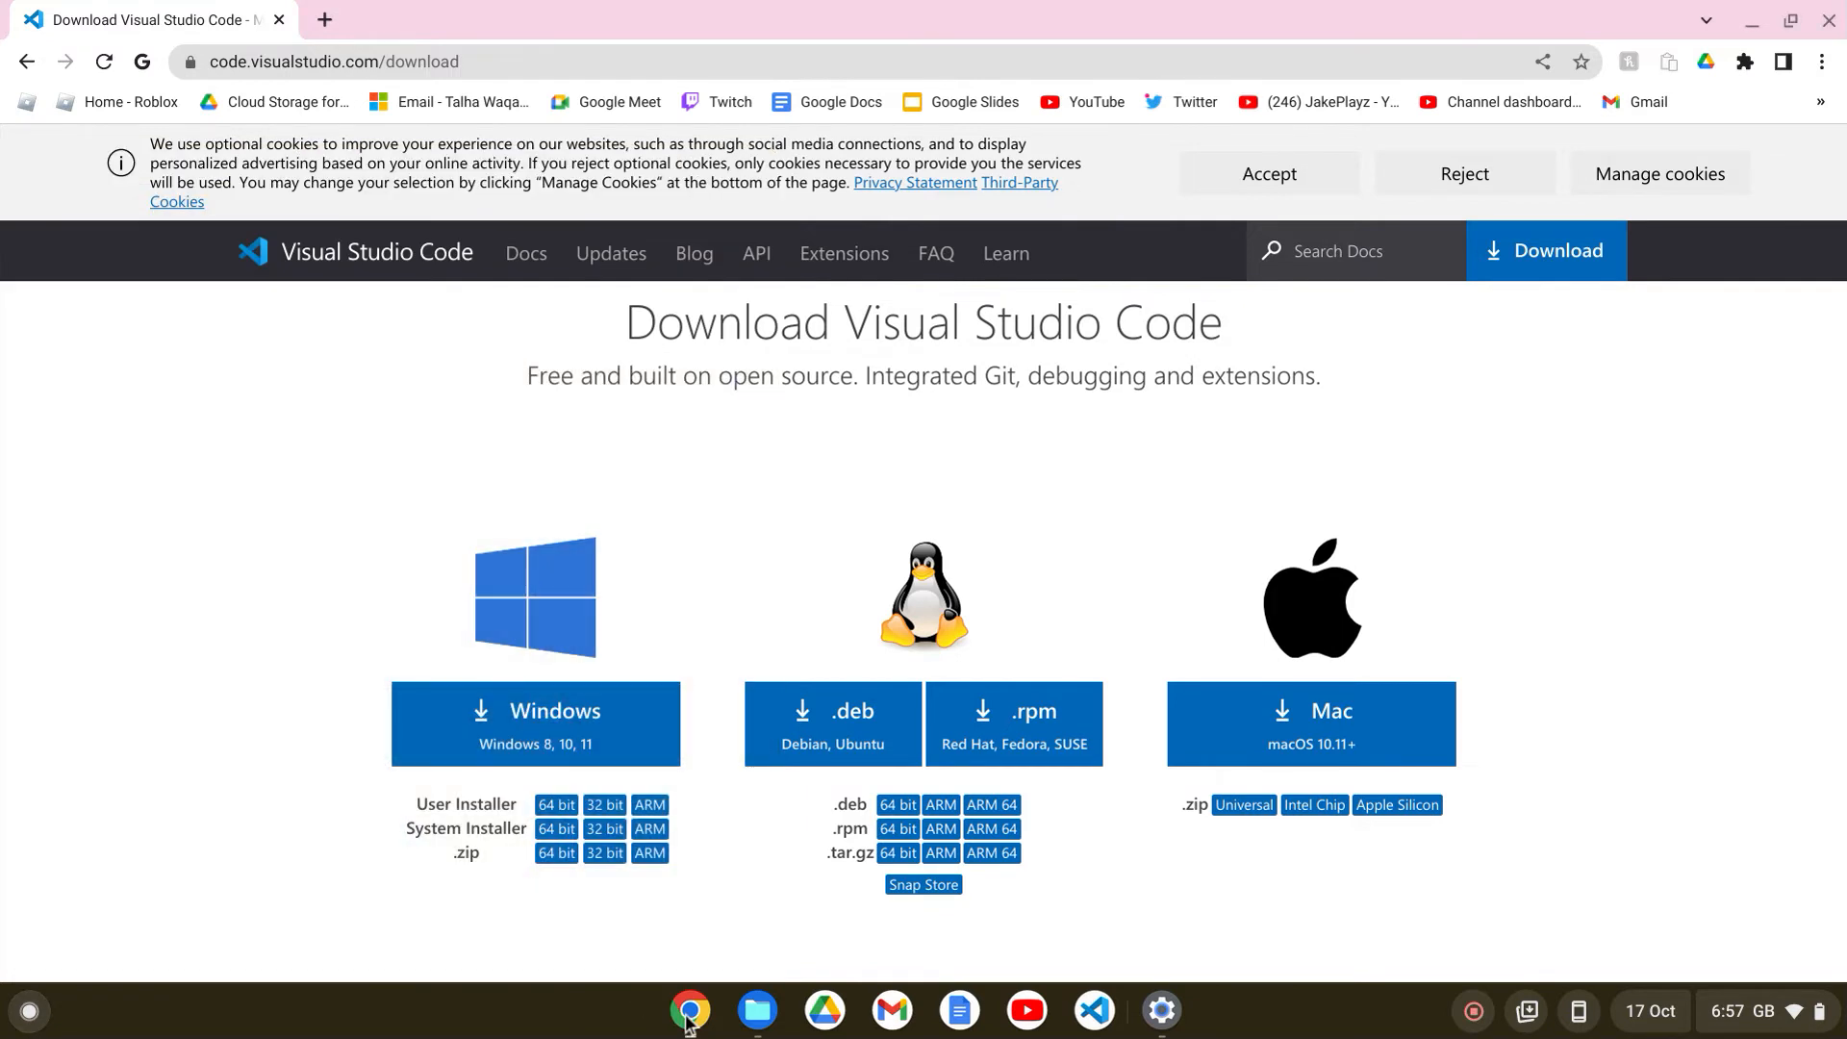
left_click(689, 1015)
left_click(689, 1015)
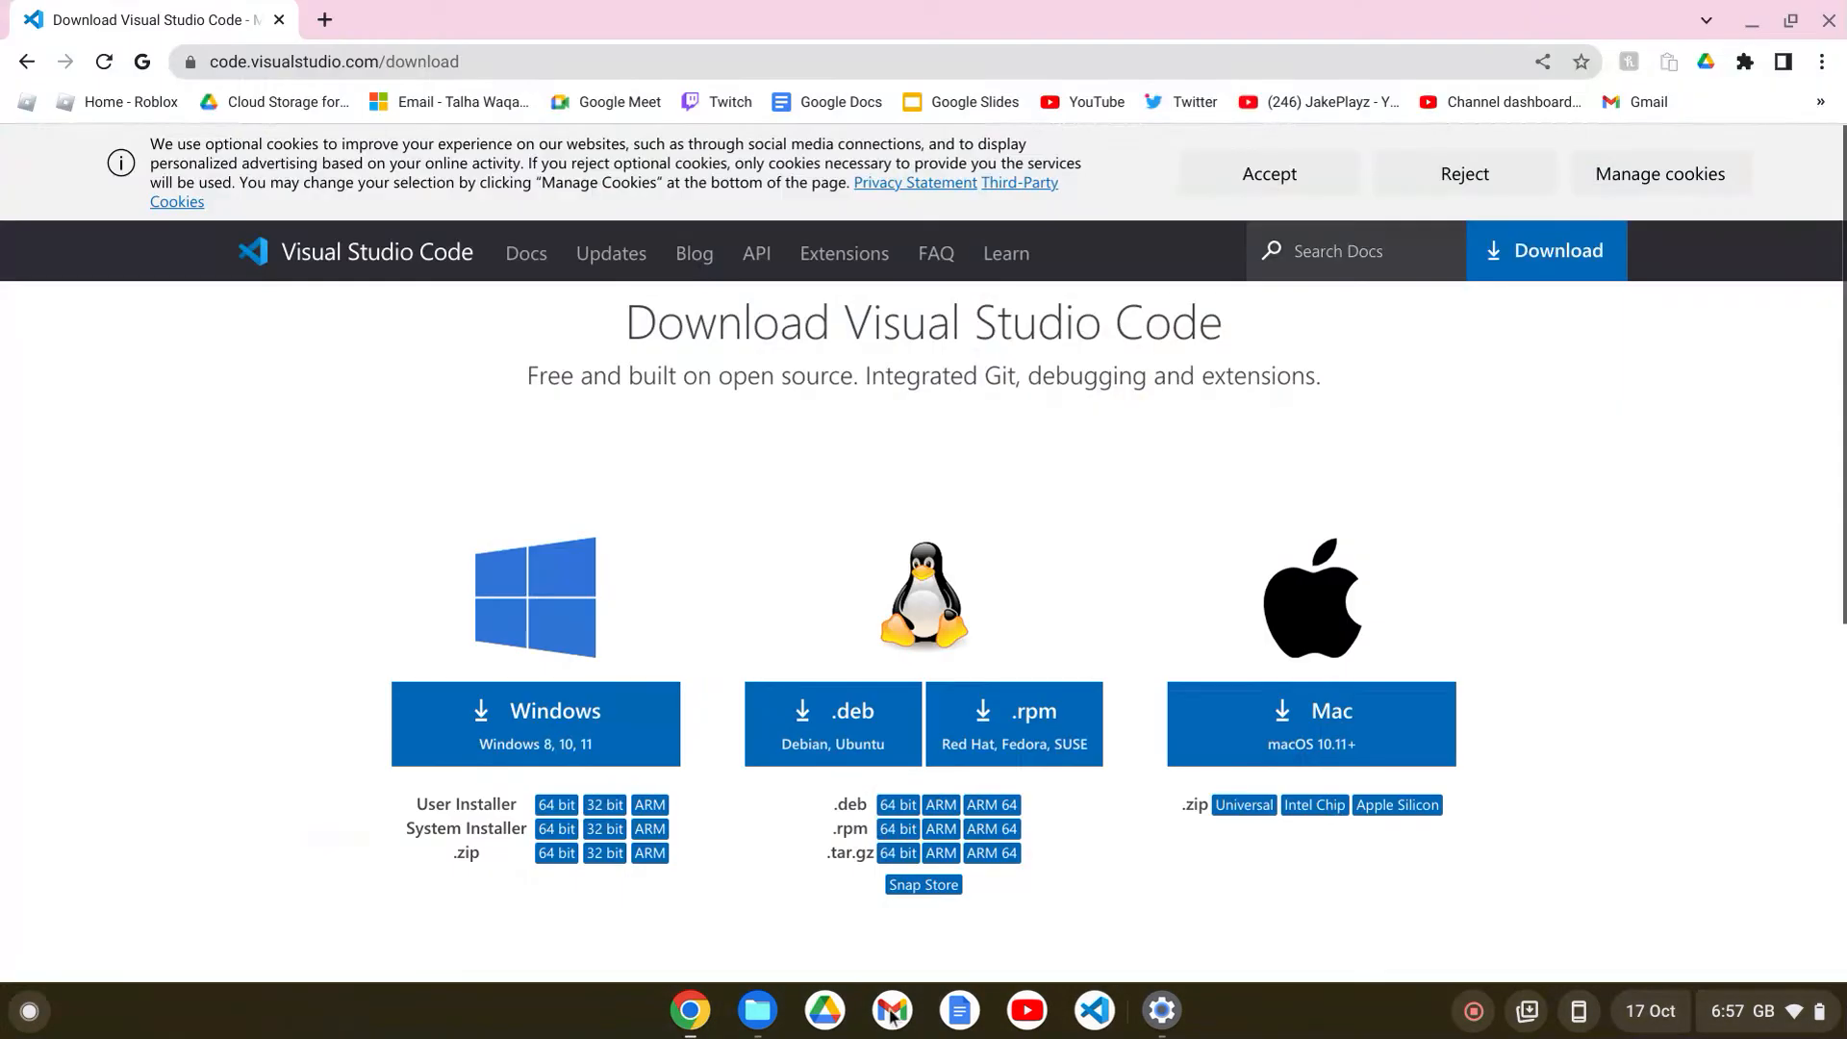
Switch to the Files app, open the Linux files folder and launch Visual Studio Code.
left_click(758, 1010)
left_click(257, 258)
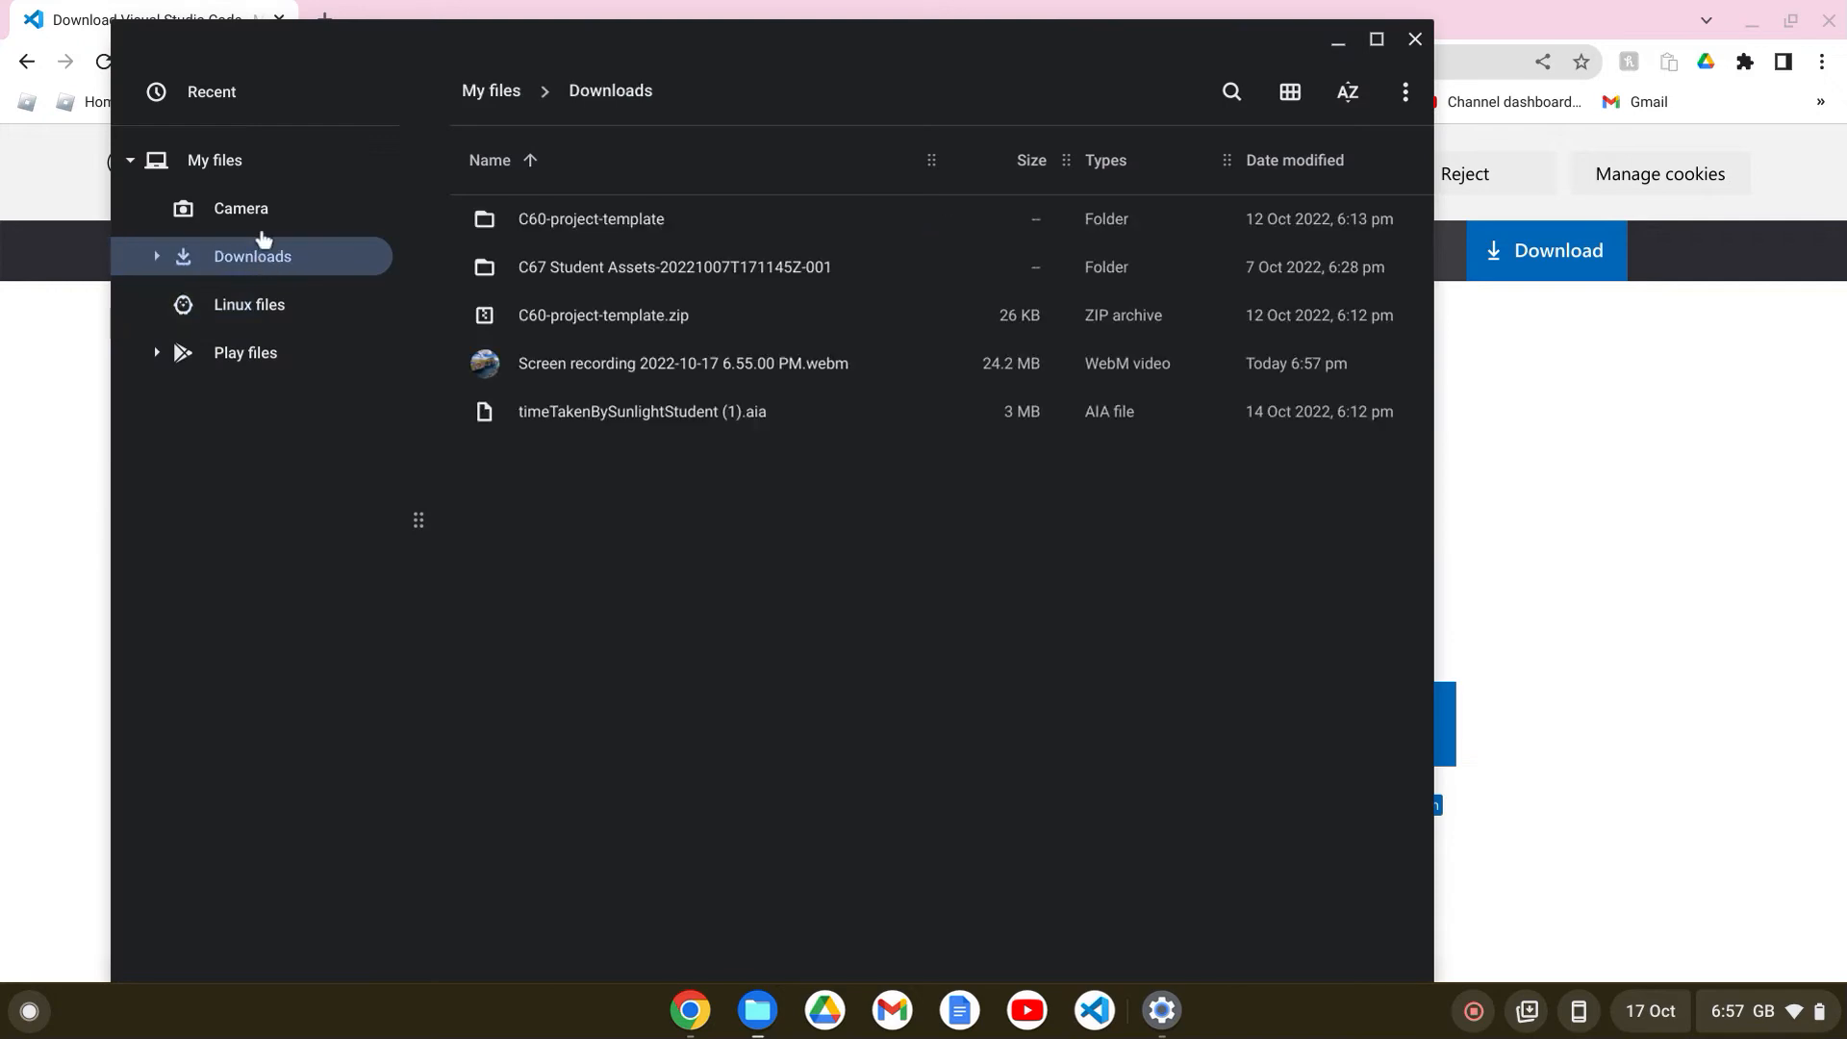
left_click(304, 91)
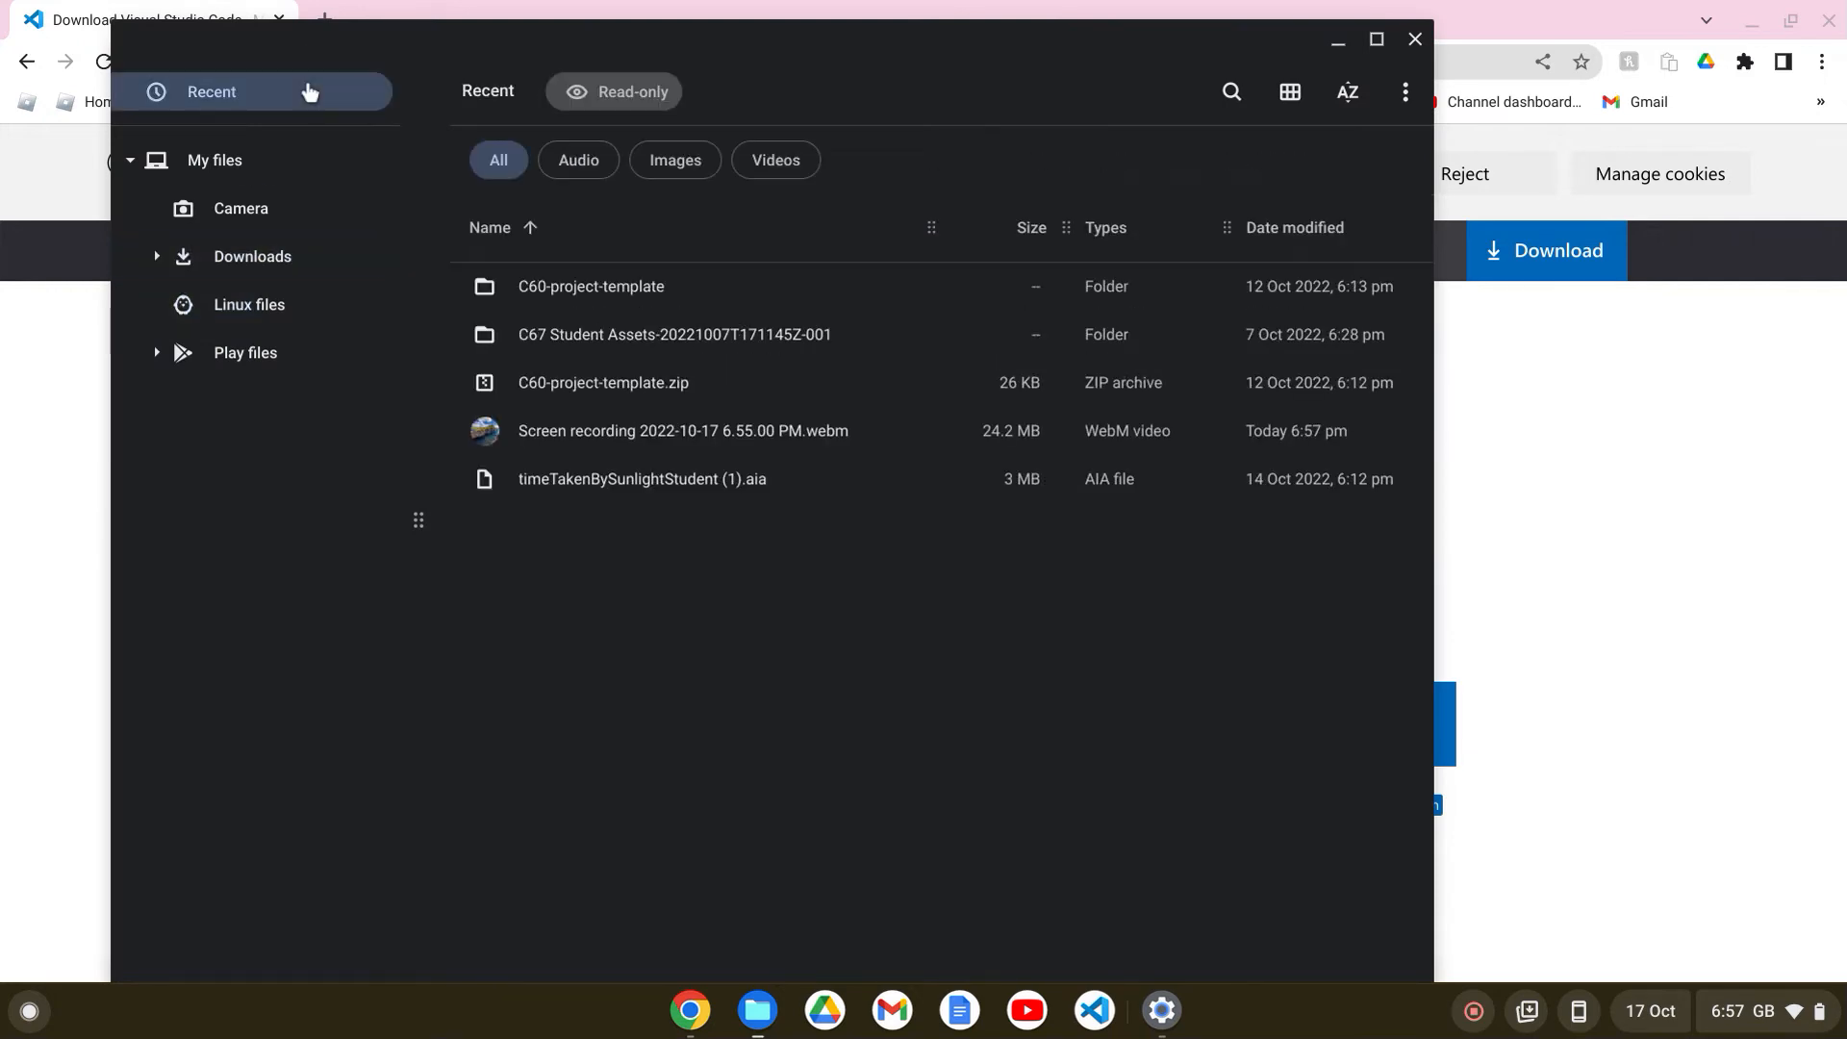
left_click(281, 318)
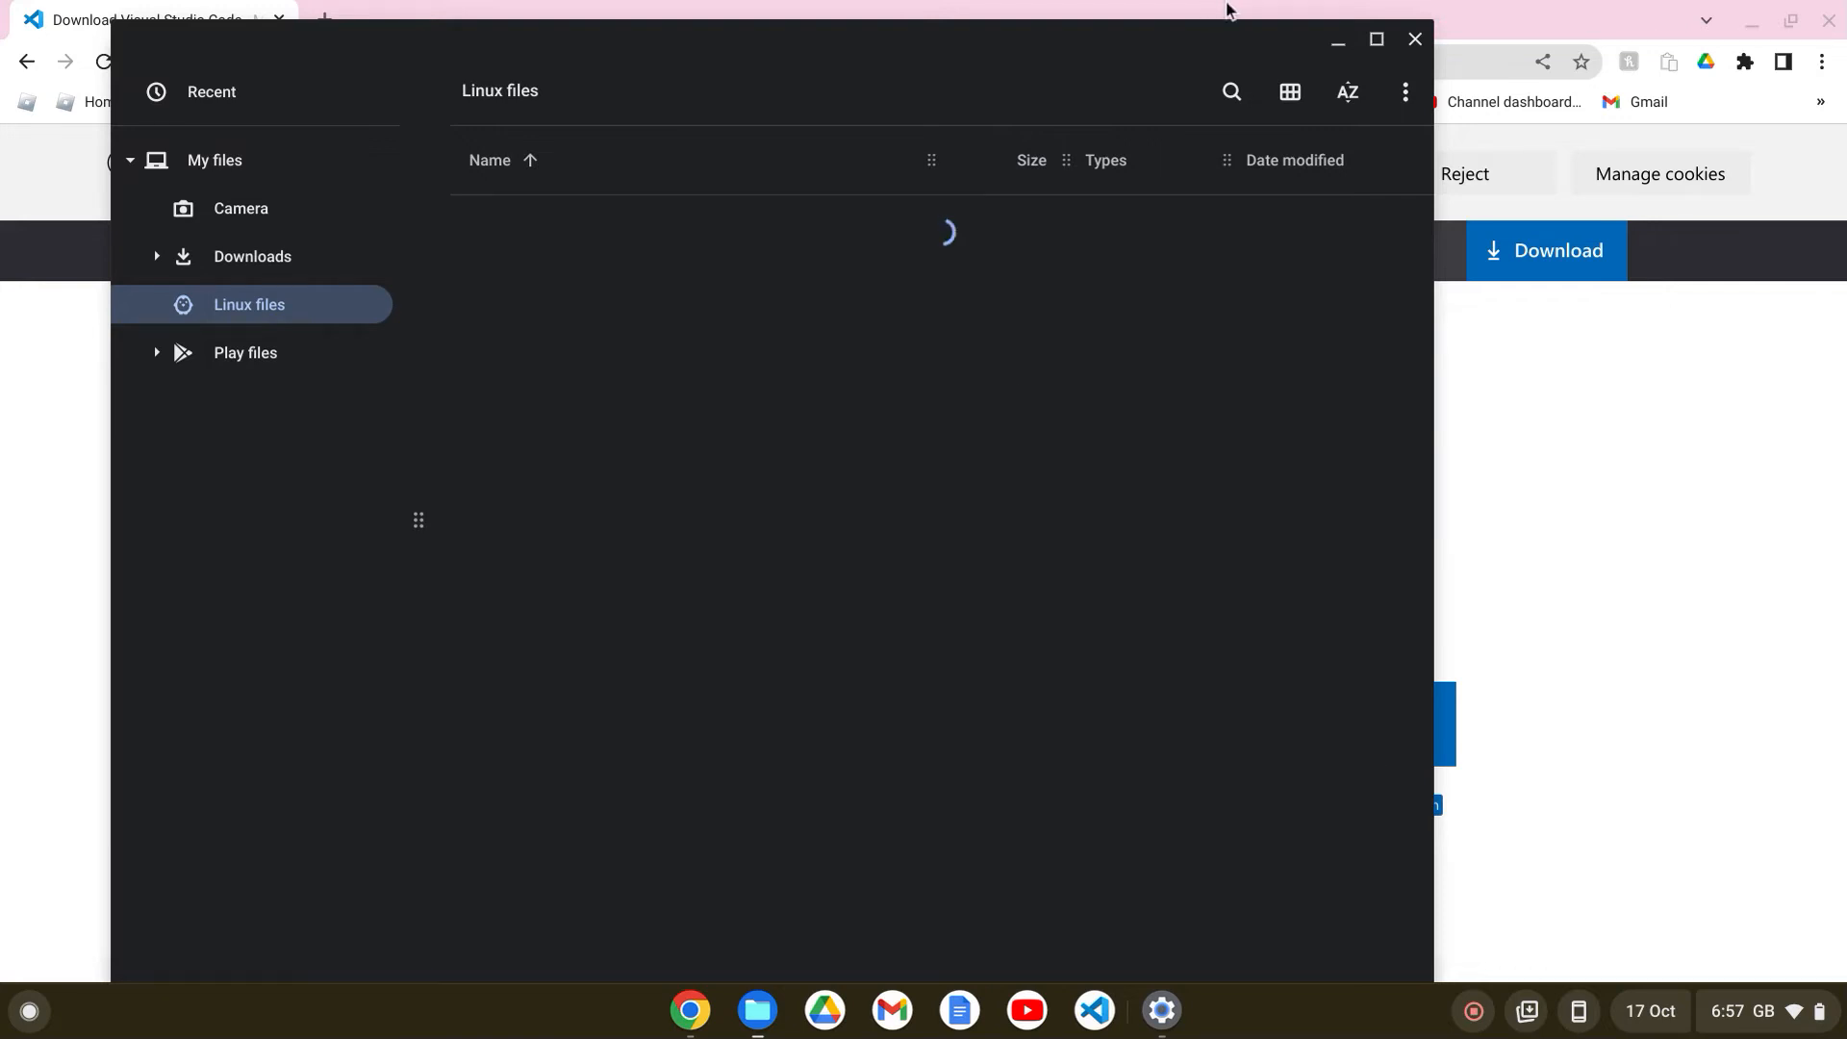
left_click(1090, 1034)
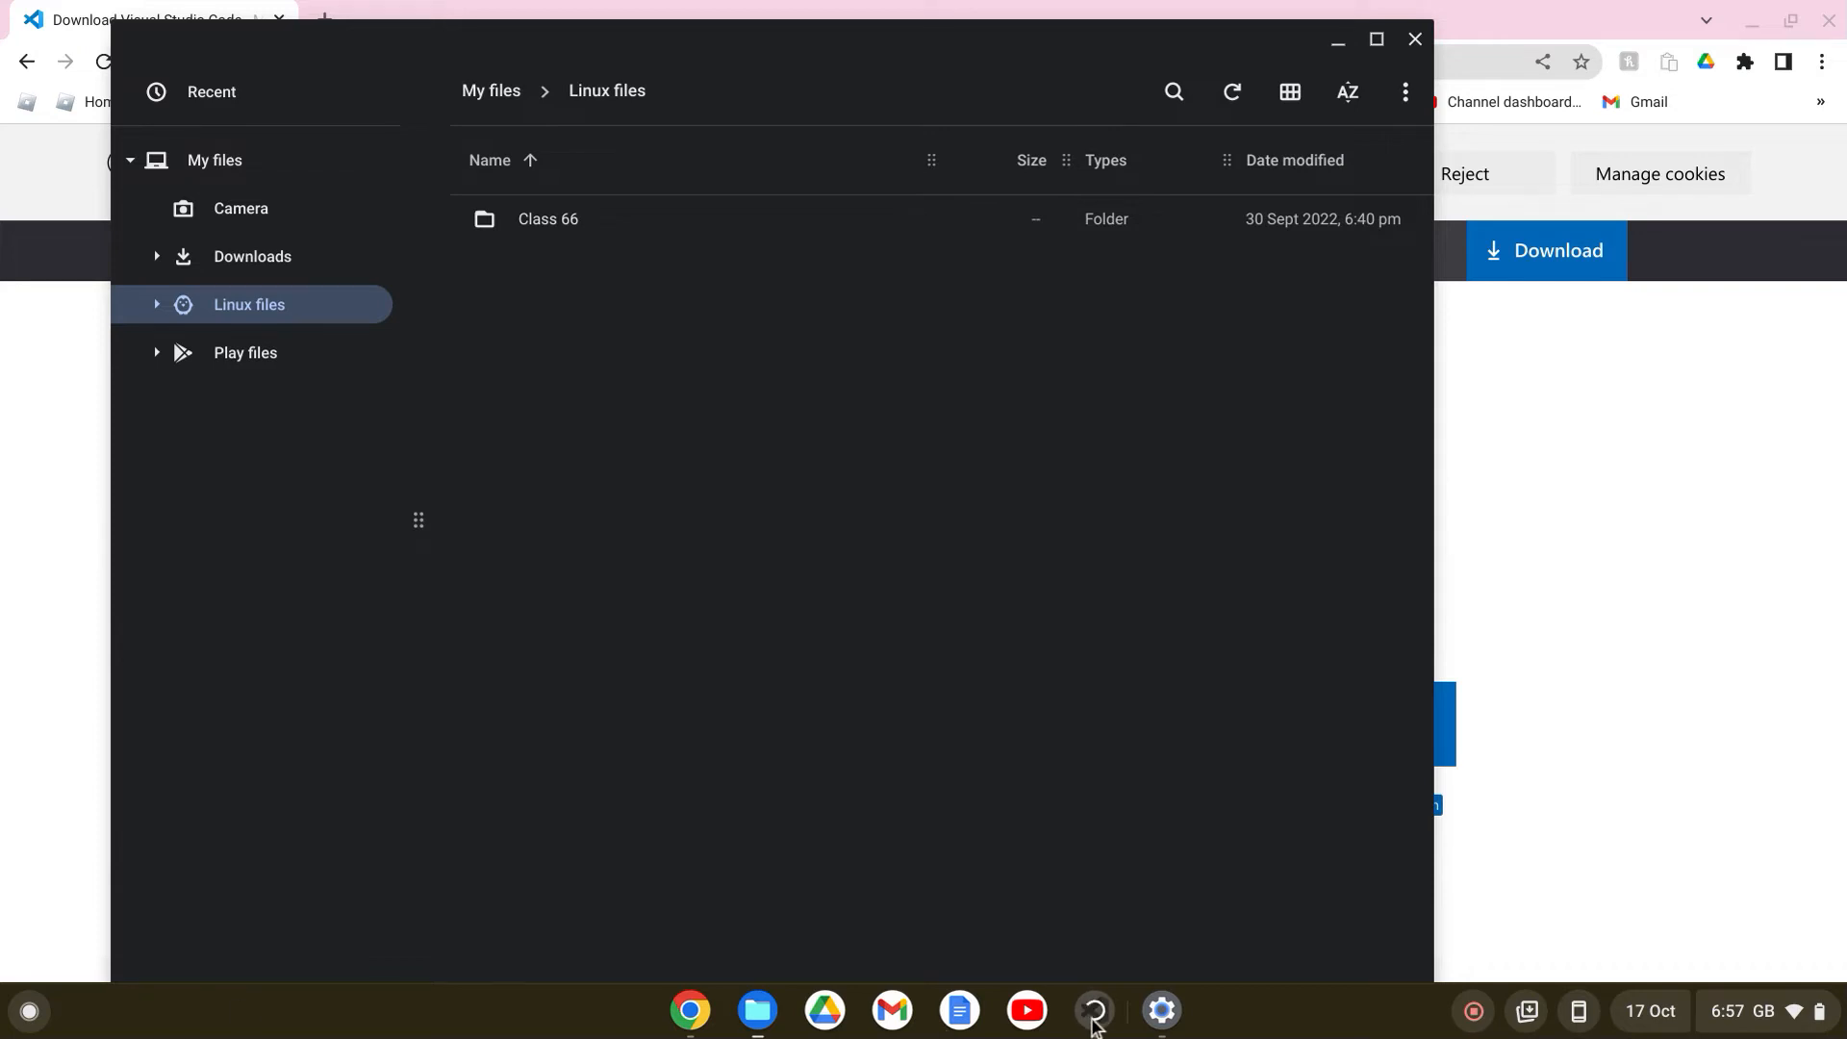
Check the launcher's Linux apps folder for Visual Studio Code and Terminal, closing the launcher and minimizing Files.
left_click(27, 1011)
scroll(258, 574, "down", 5)
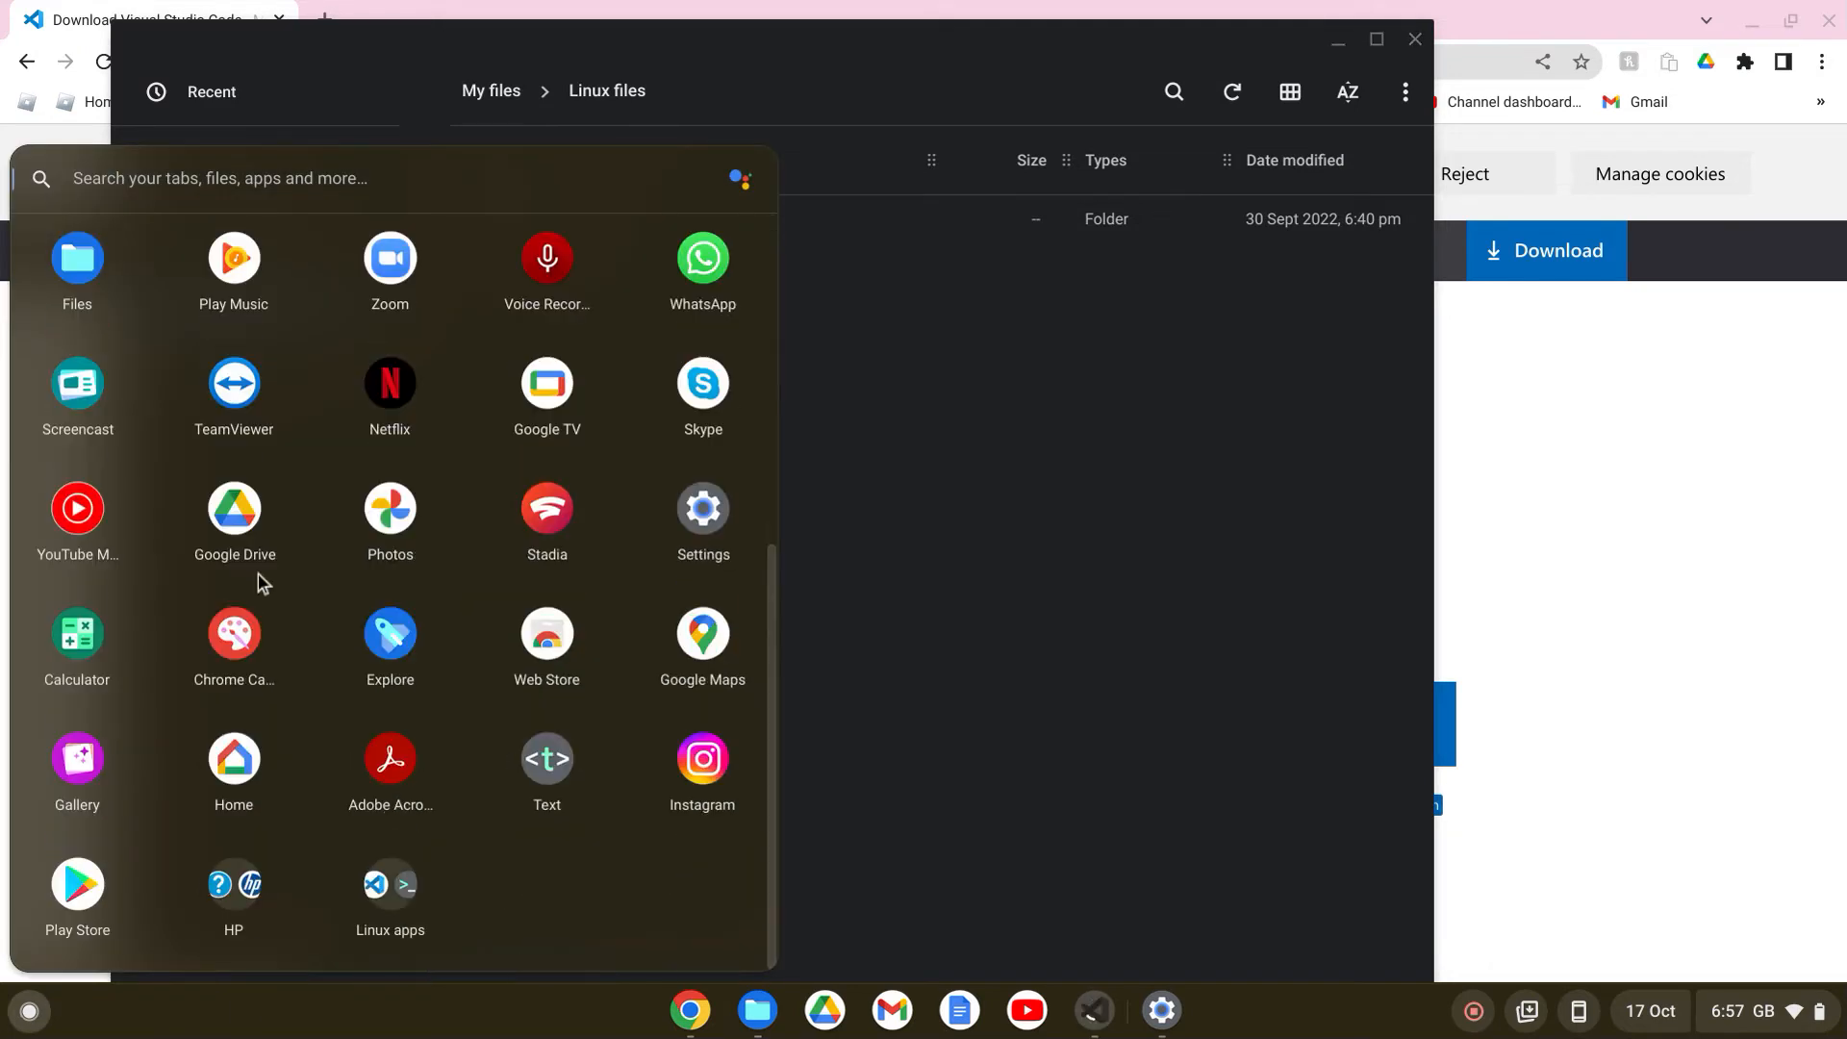
left_click(389, 904)
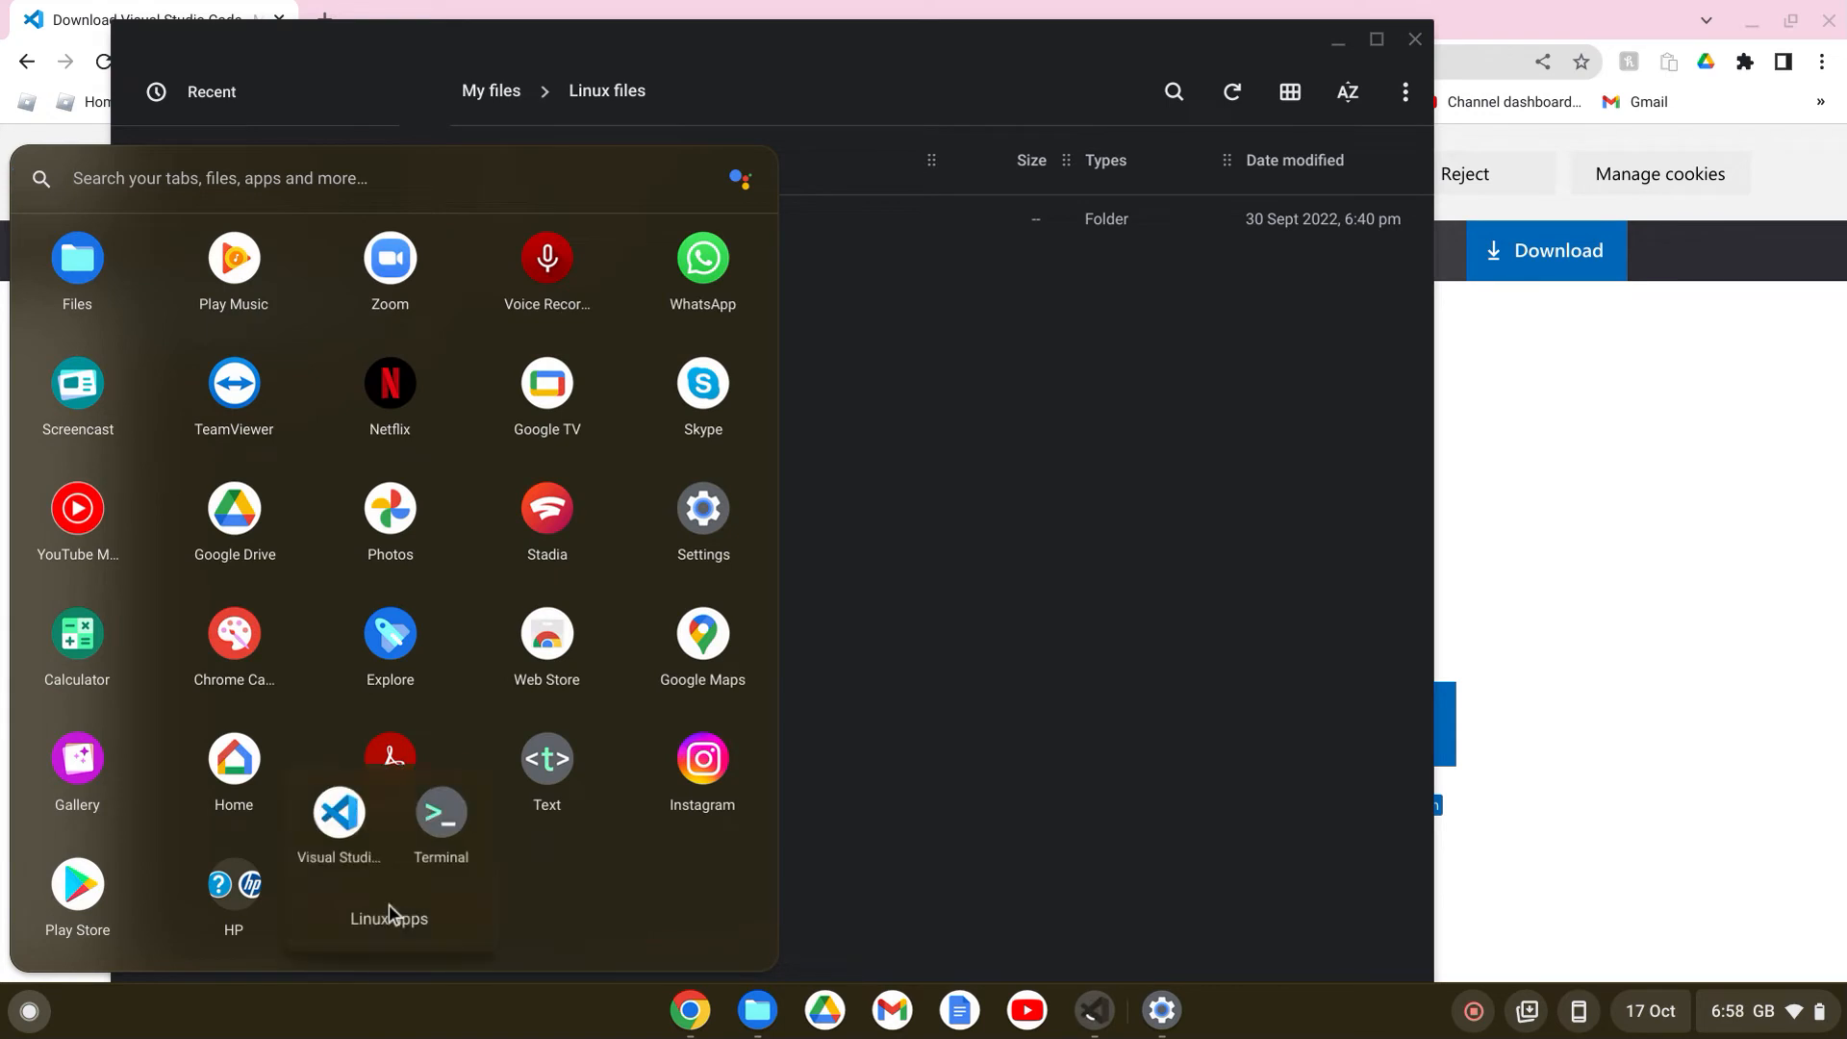
left_click(543, 897)
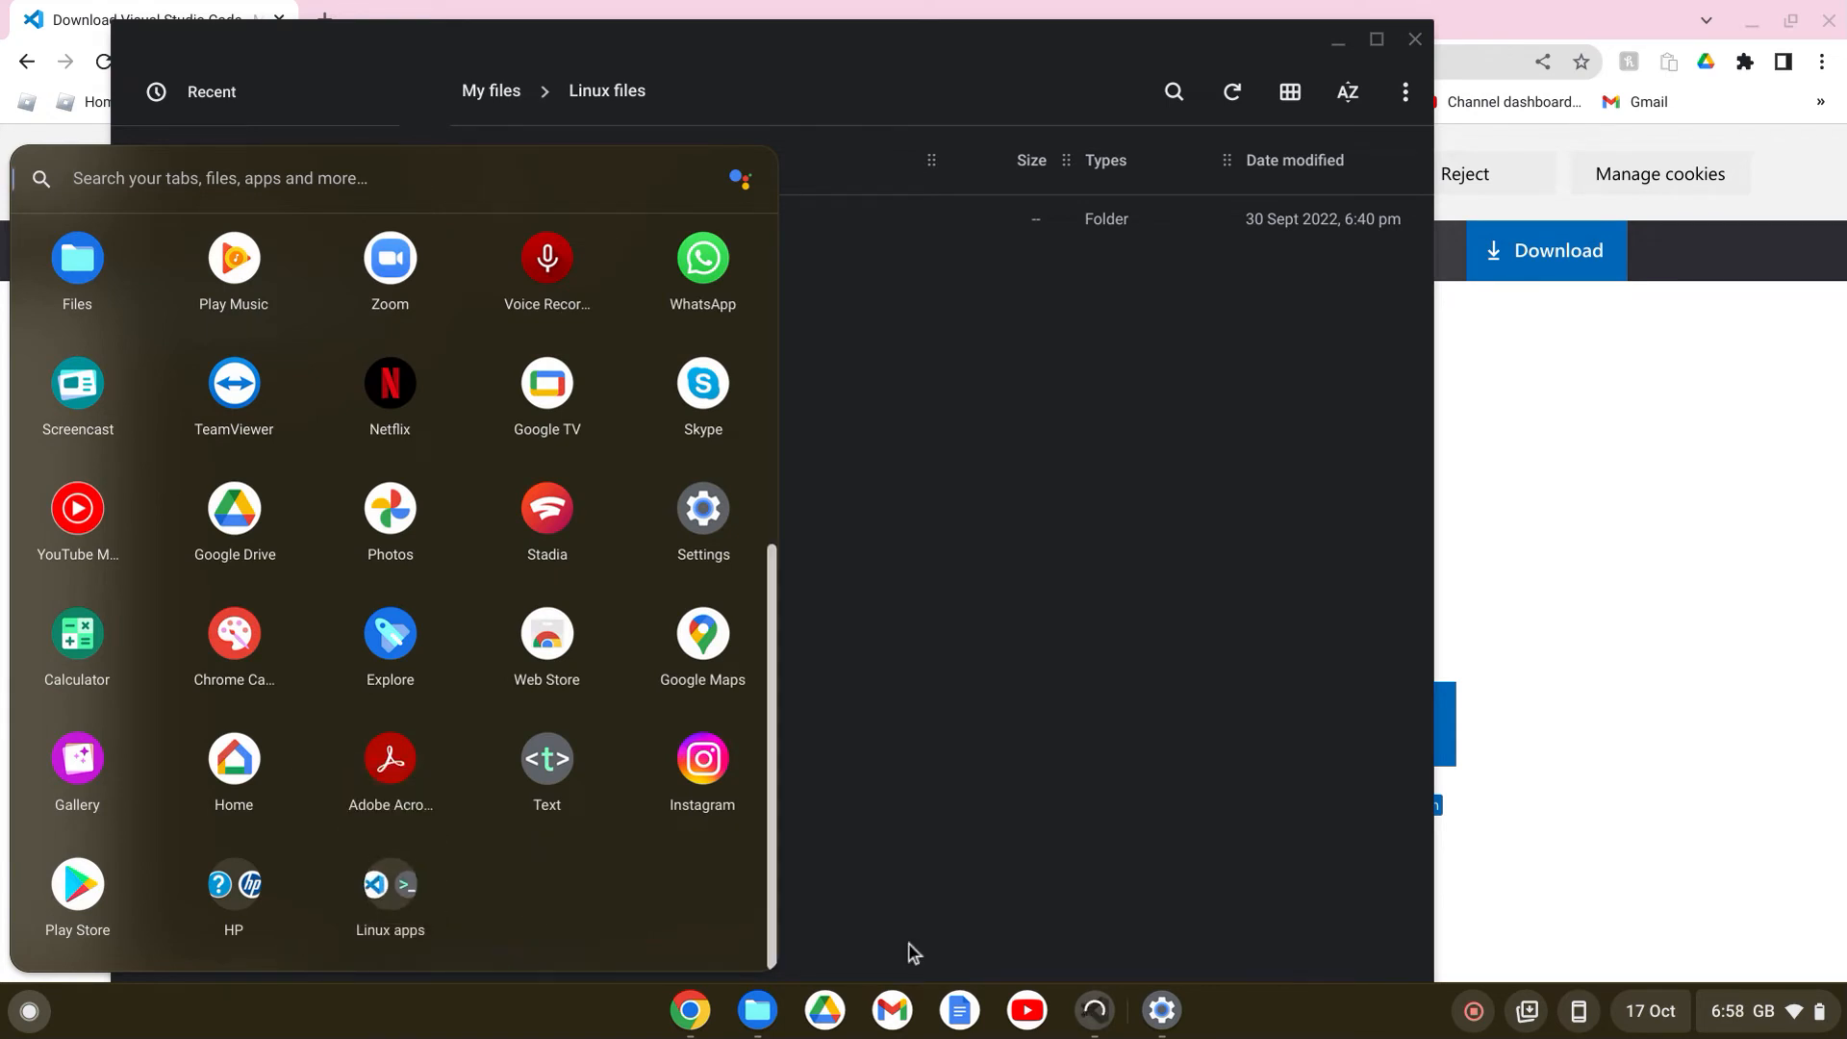
left_click(943, 944)
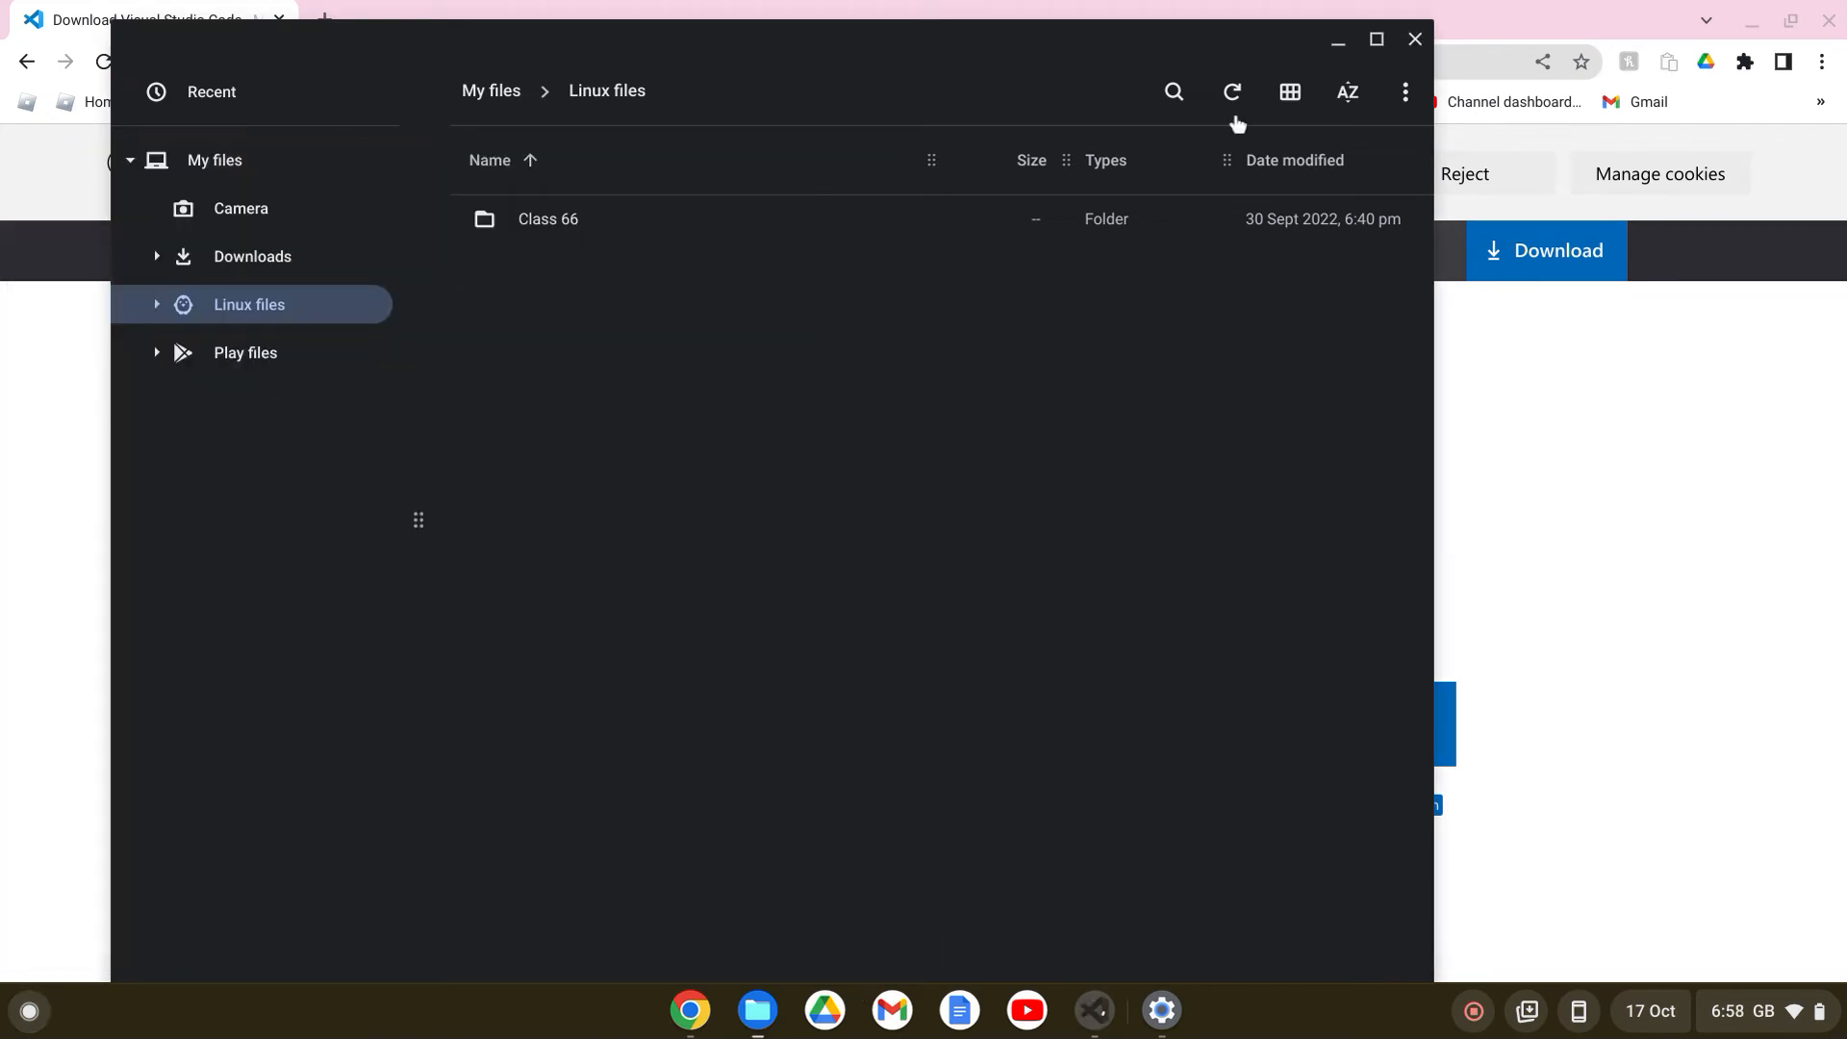
left_click(1336, 46)
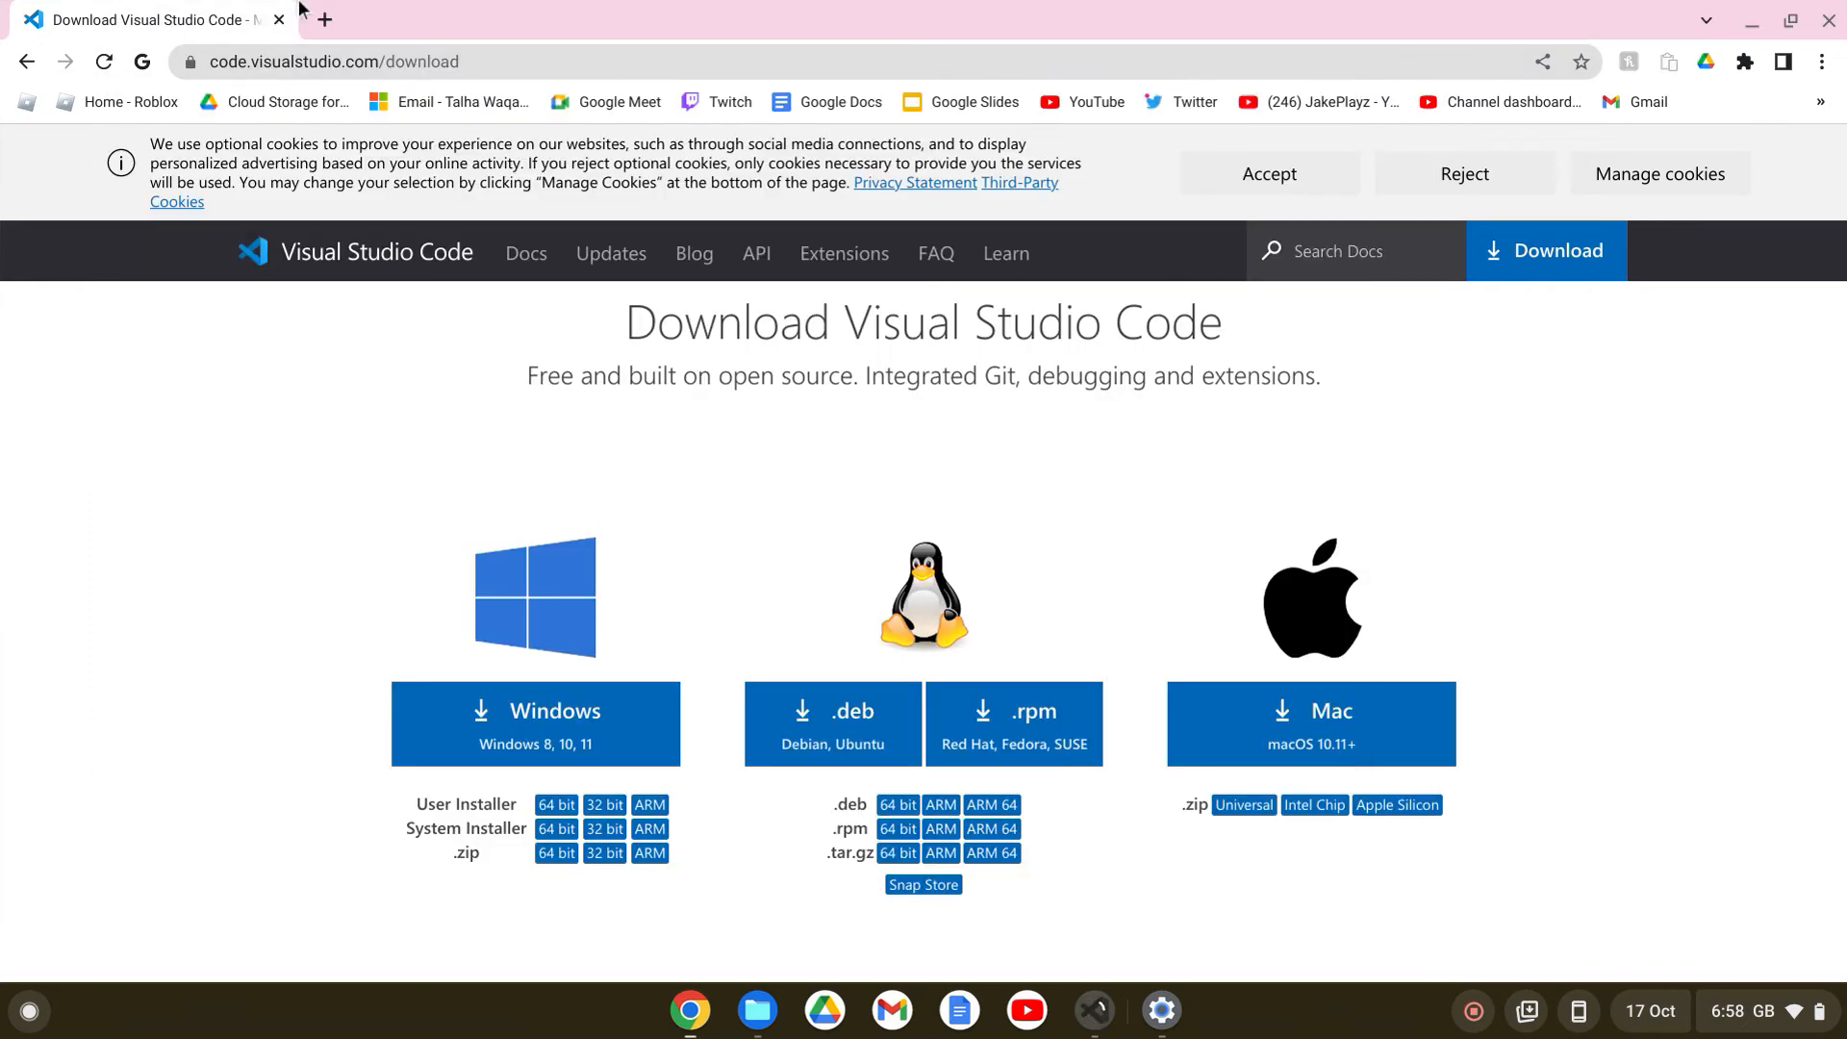
left_click(324, 17)
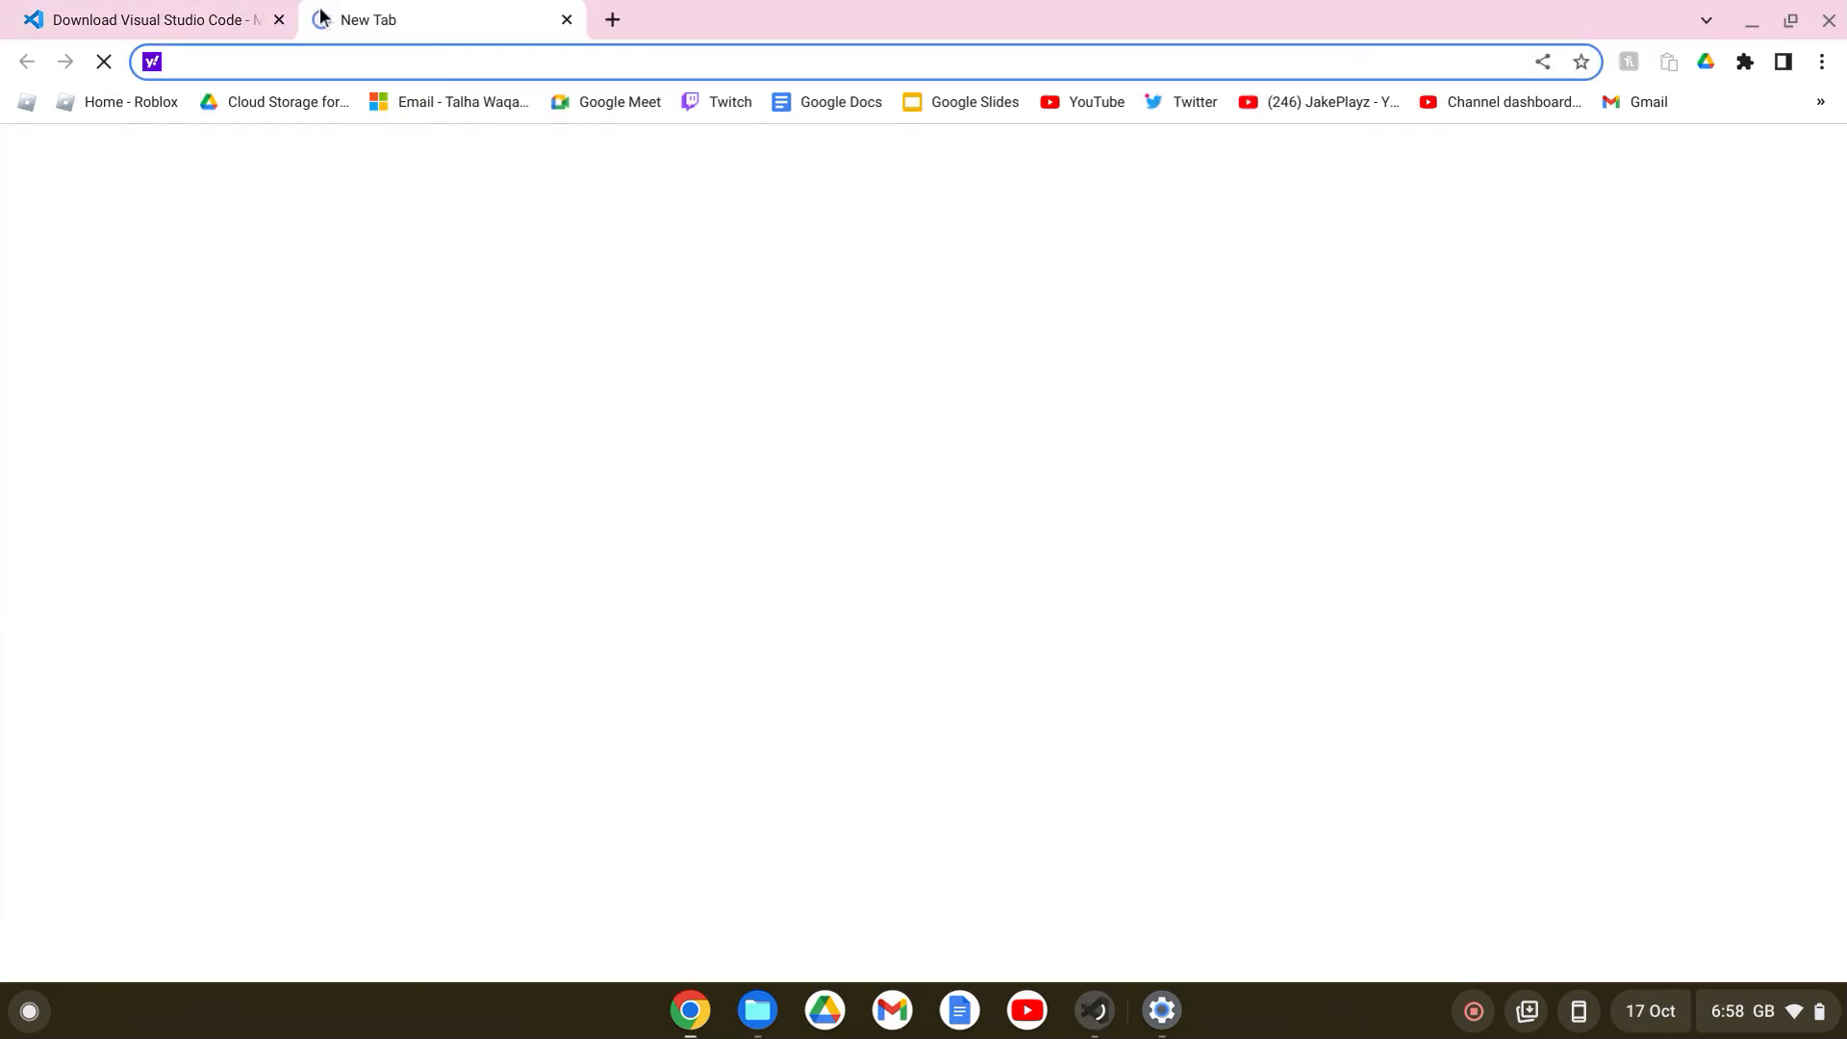
left_click(5, 10)
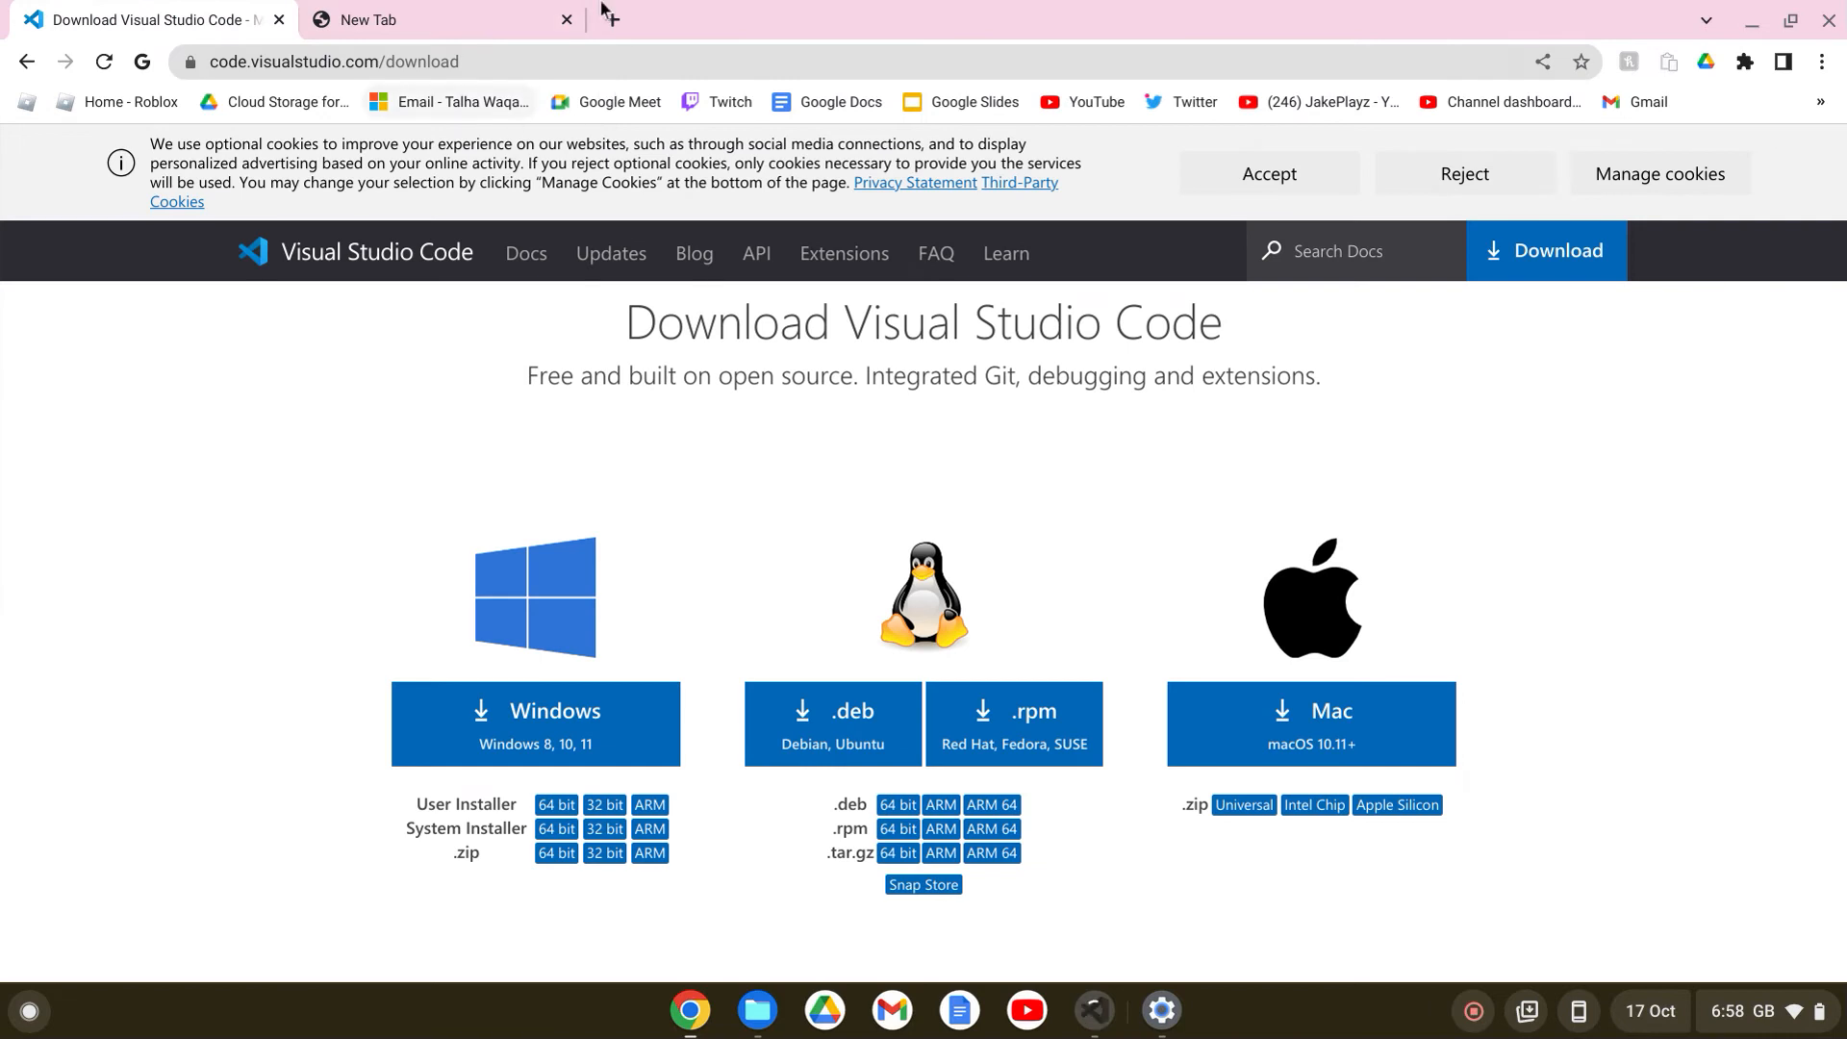
left_click(562, 26)
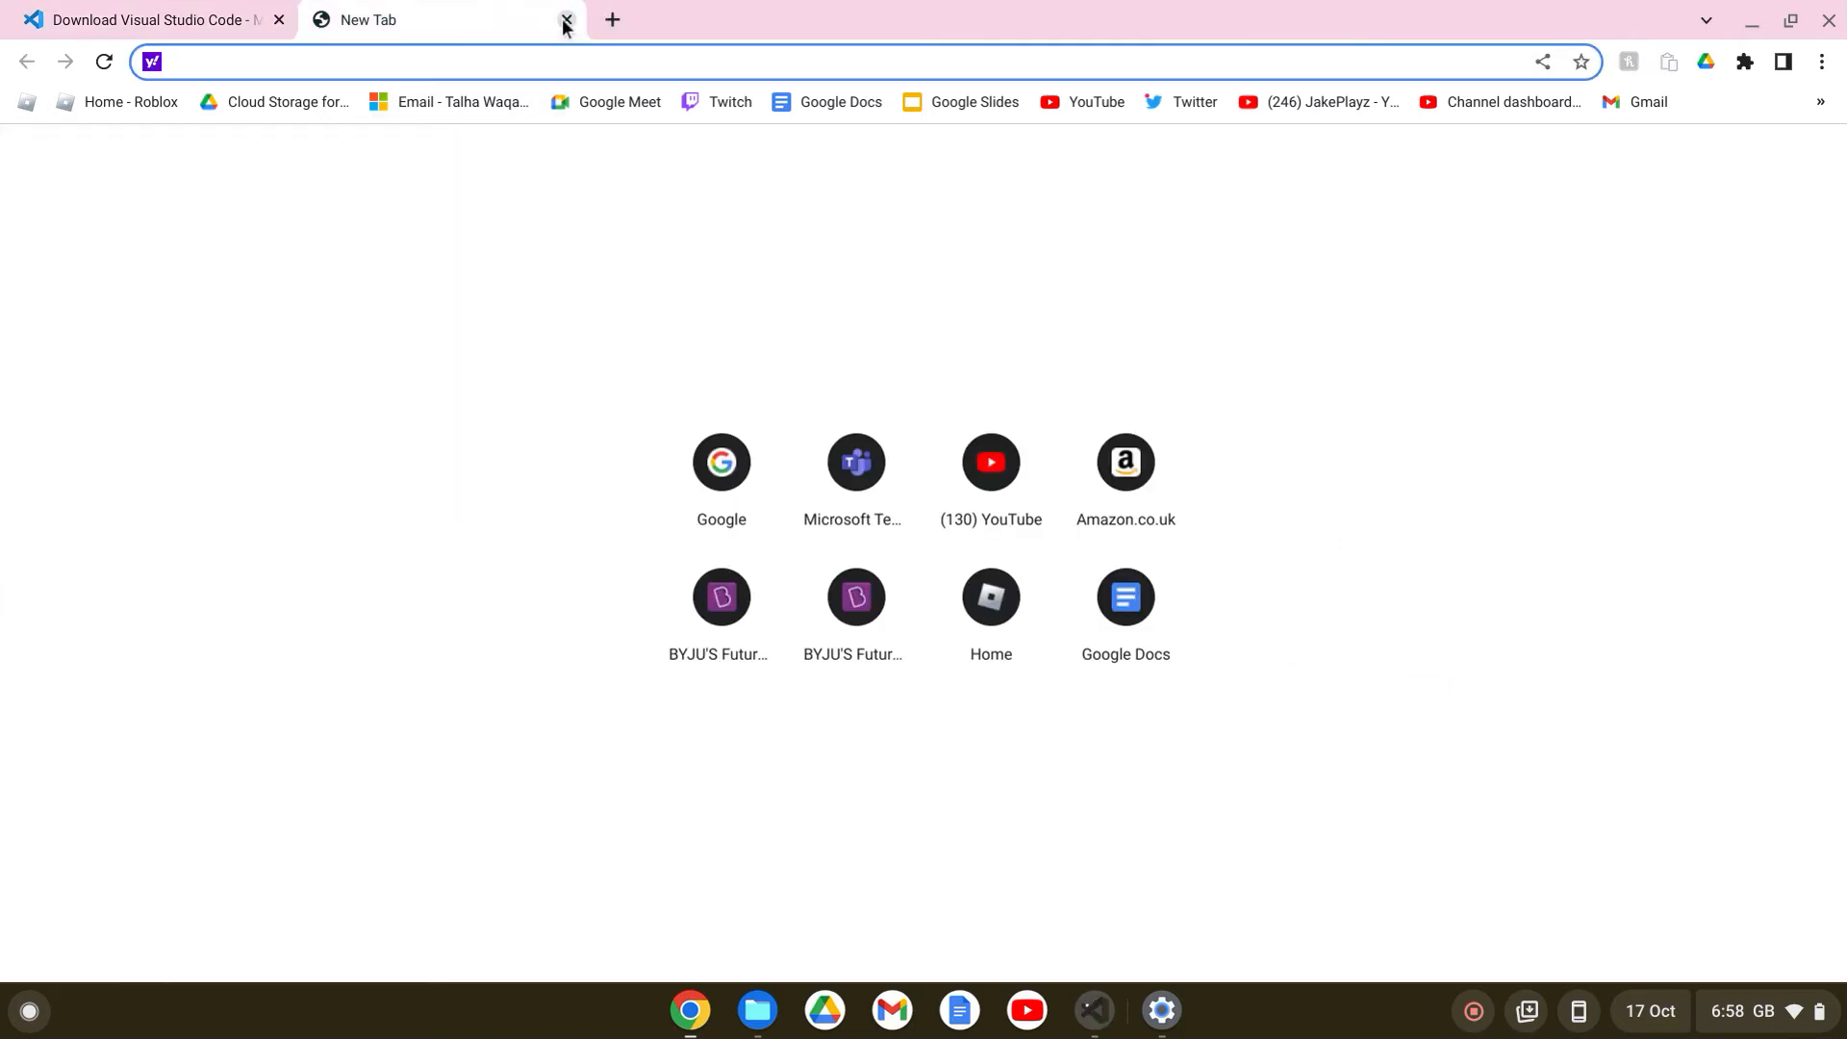
left_click(566, 21)
Show the contents of the launcher's Linux apps folder again and return to the Visual Studio Code window.
key("super")
scroll(409, 614, "down", 3)
scroll(414, 608, "down", 4)
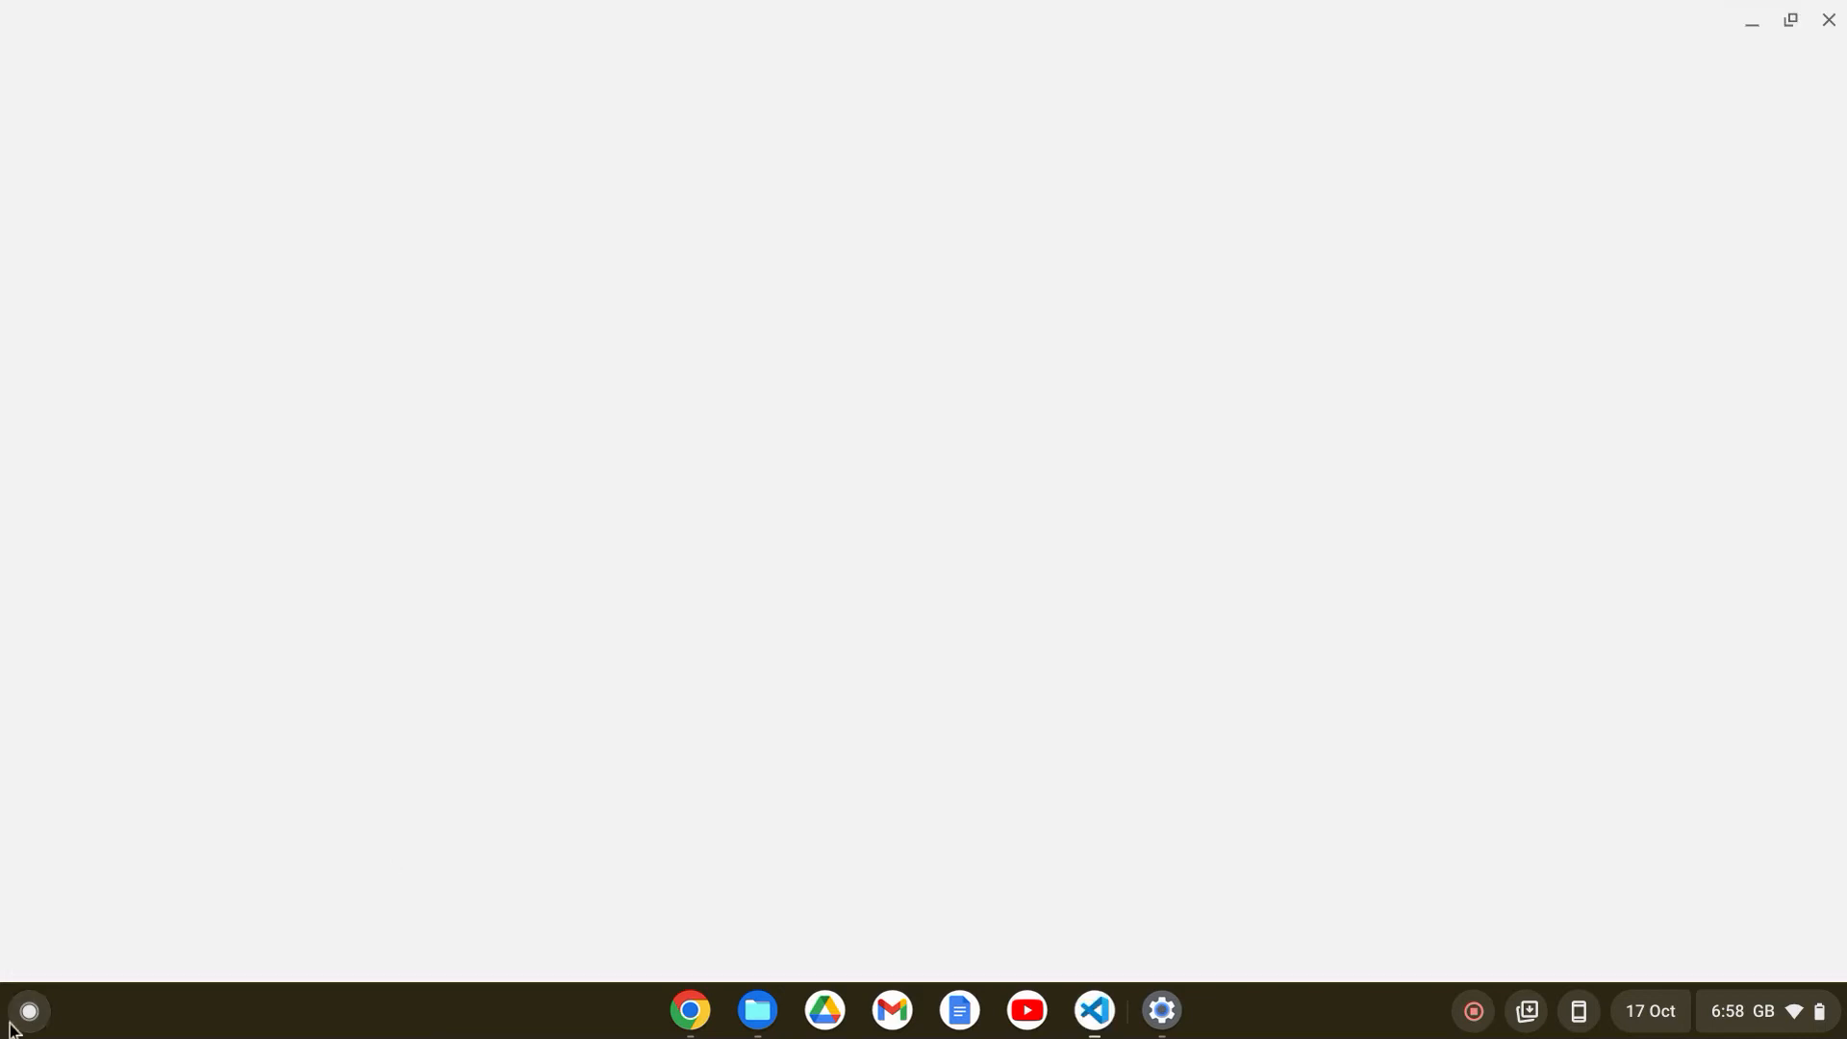
left_click(14, 1026)
scroll(309, 779, "down", 5)
left_click(395, 881)
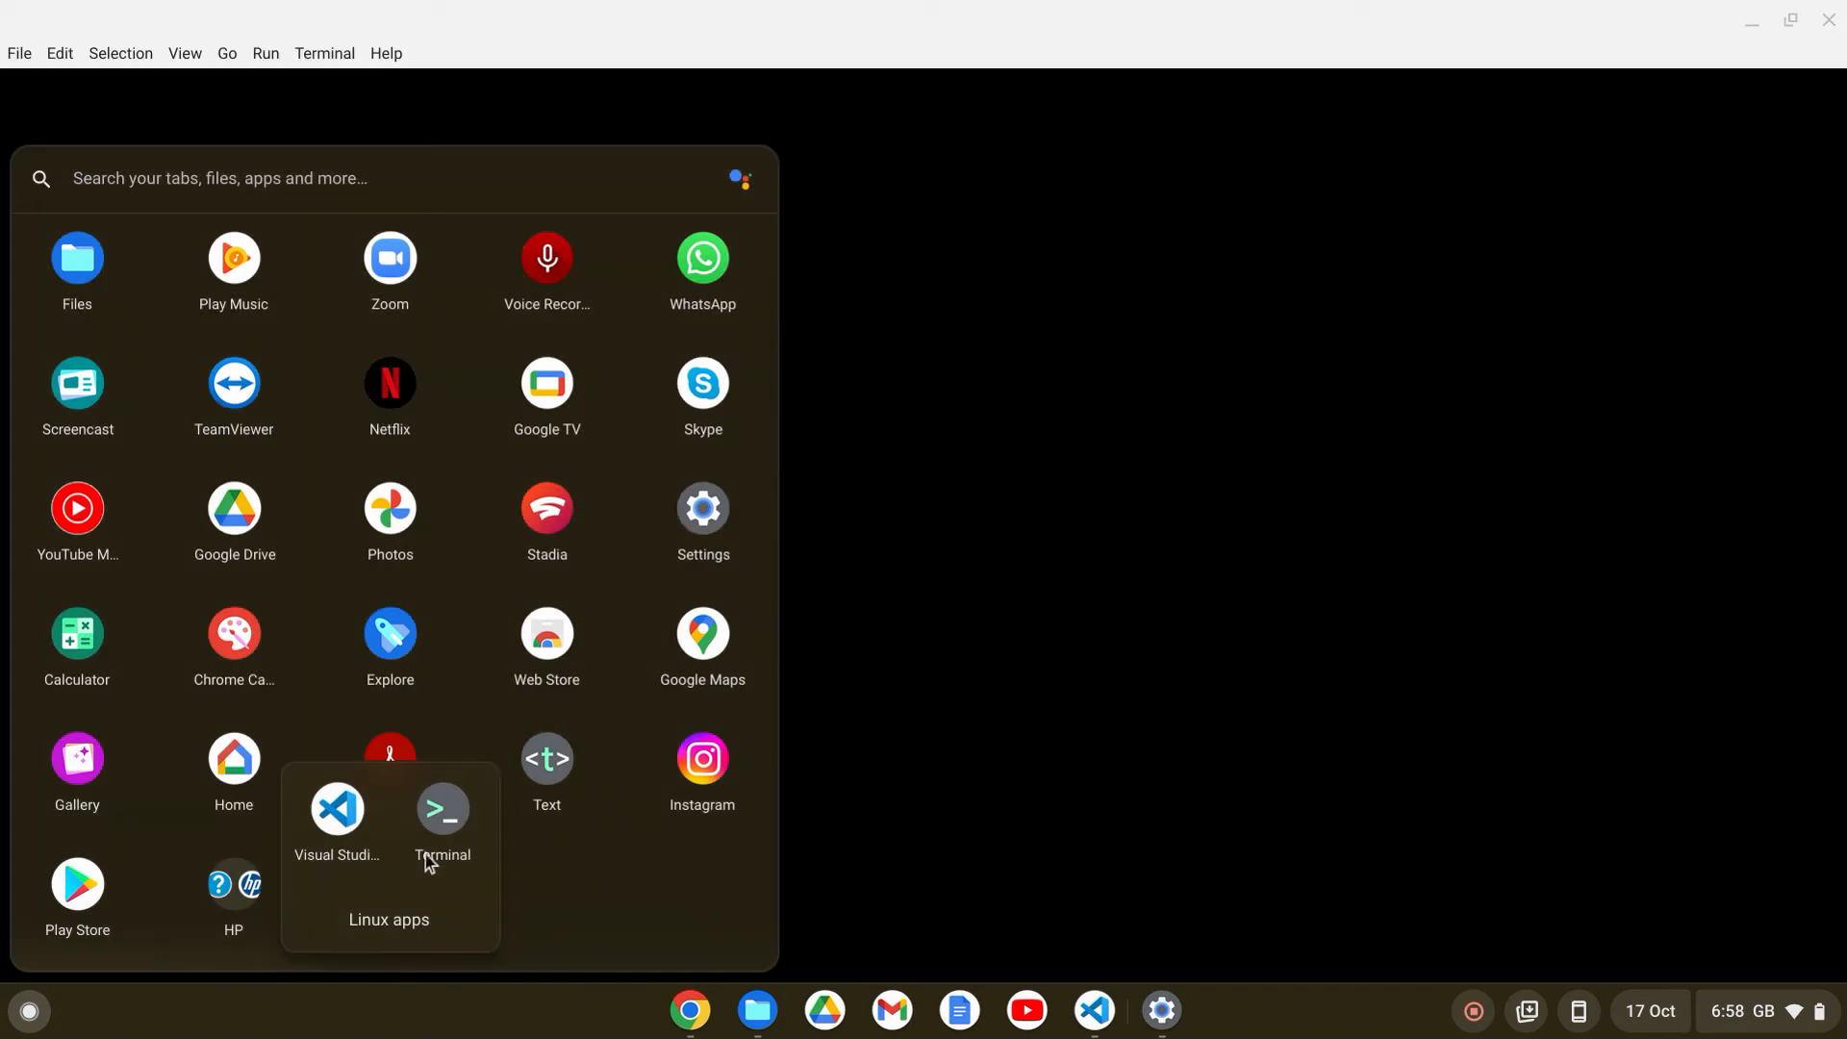
left_click(589, 852)
left_click(808, 791)
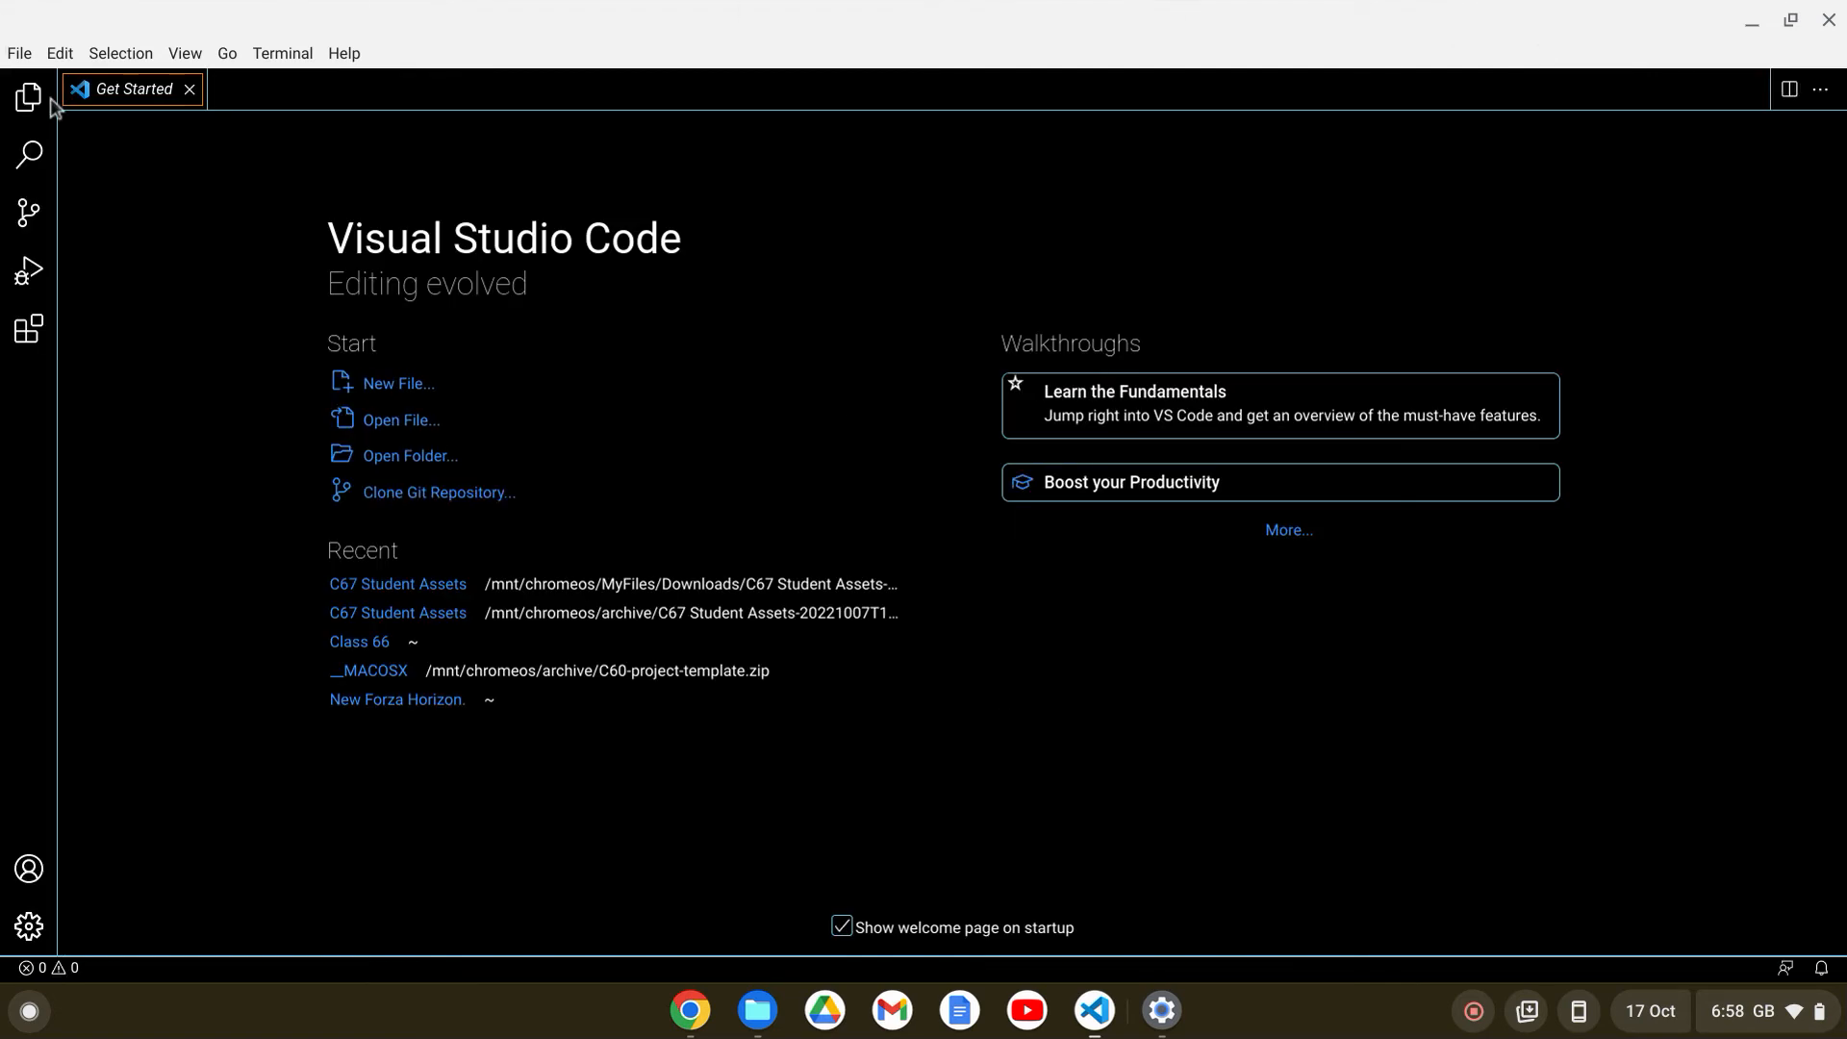
Look over the file commands and show the Explorer view beside the Get Started page.
left_click(20, 53)
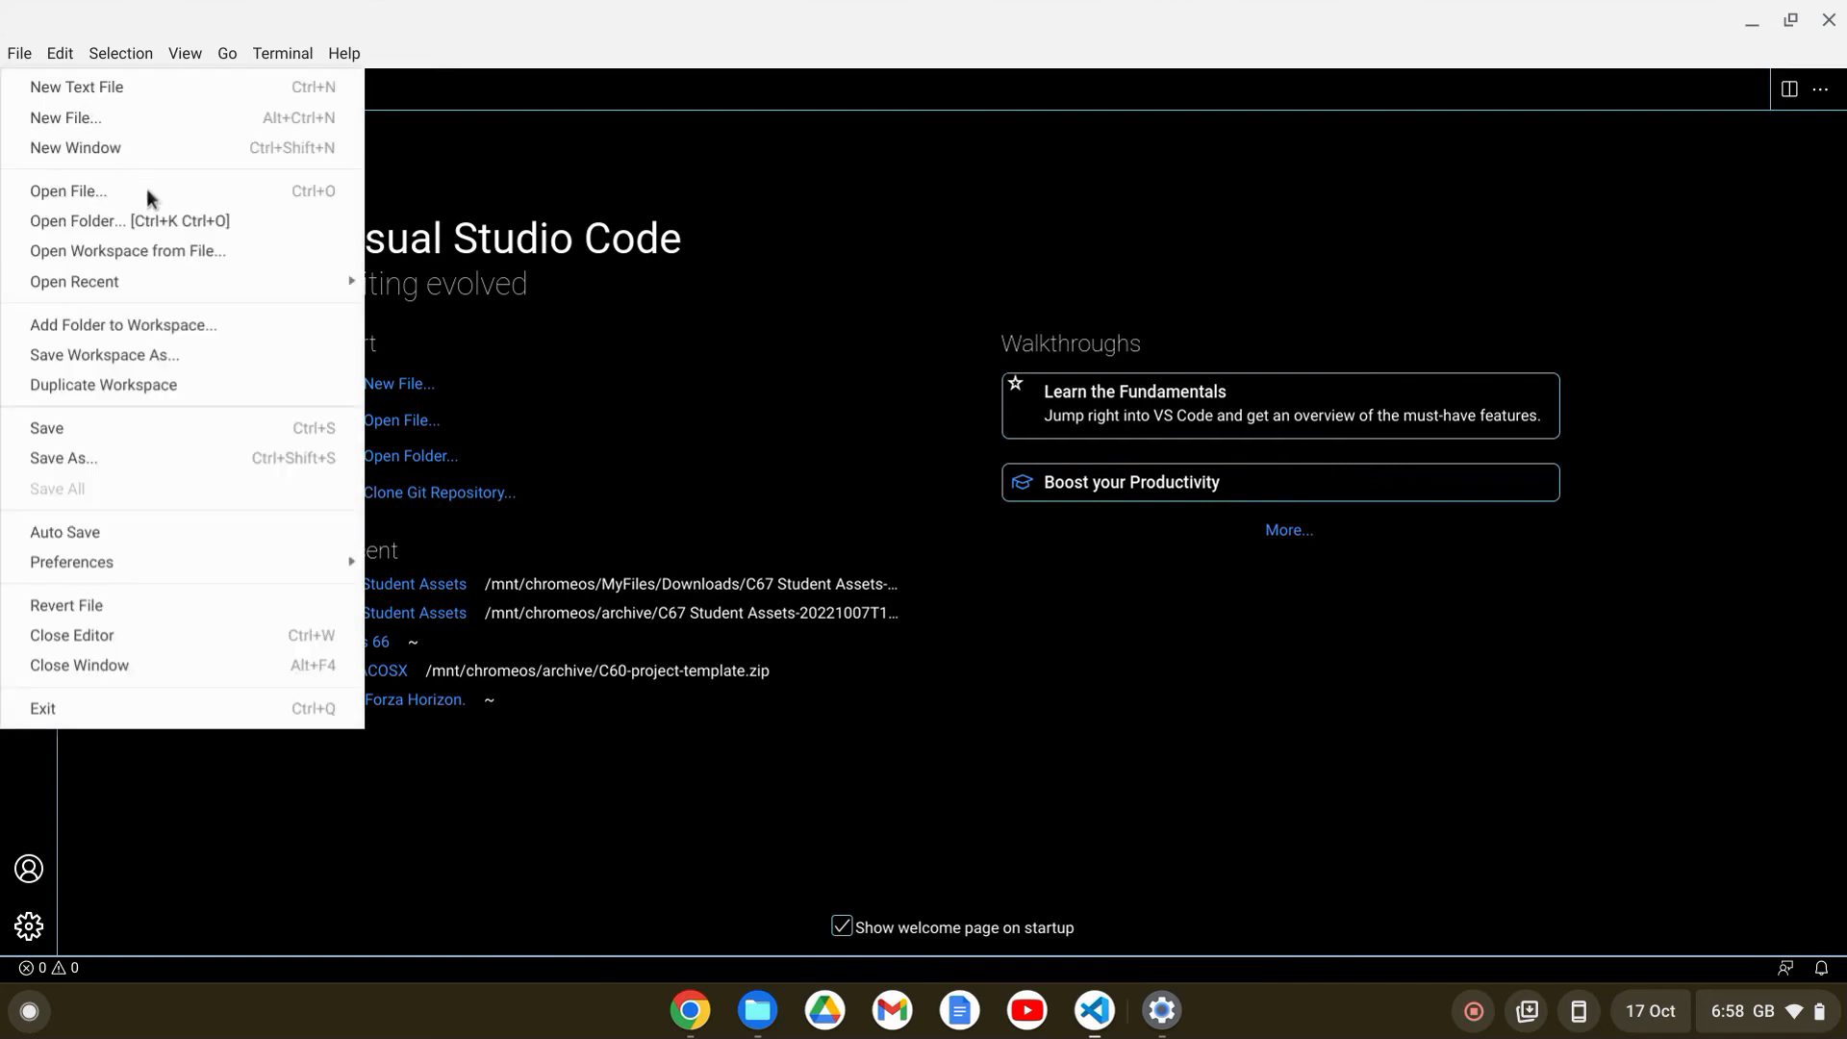
left_click(768, 315)
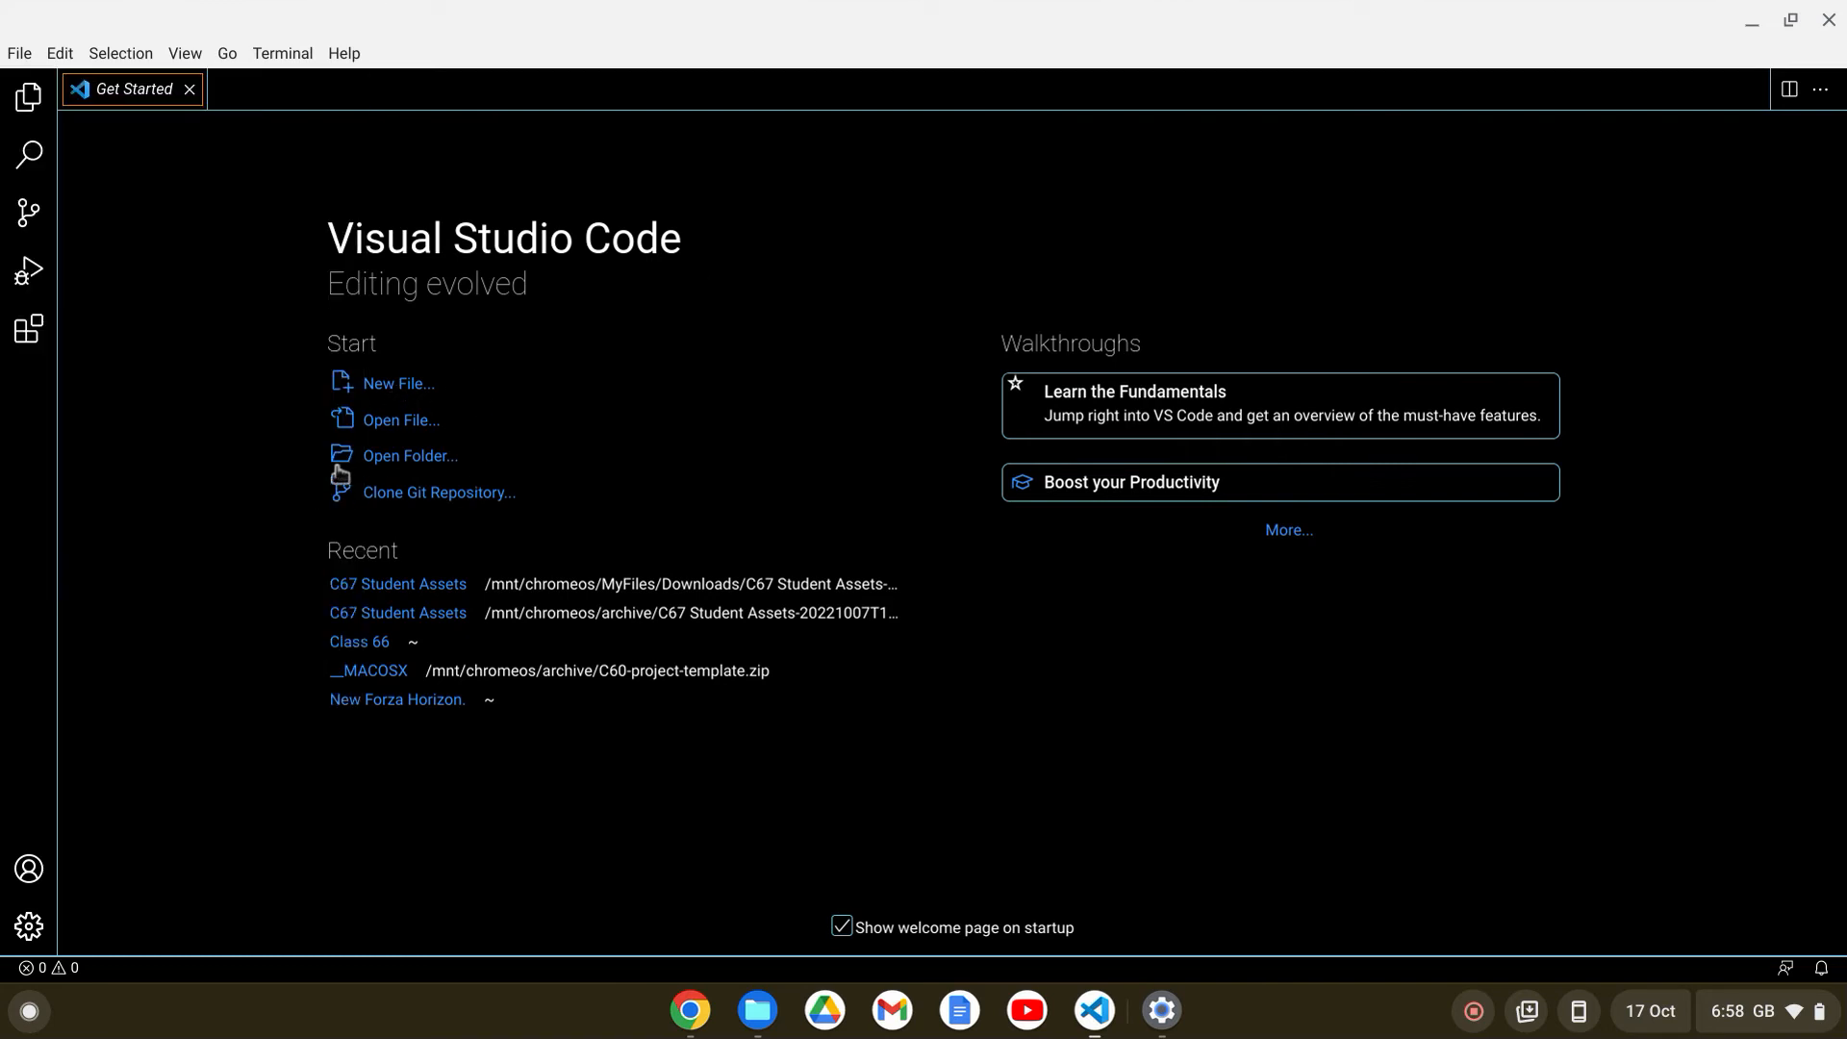
left_click(28, 92)
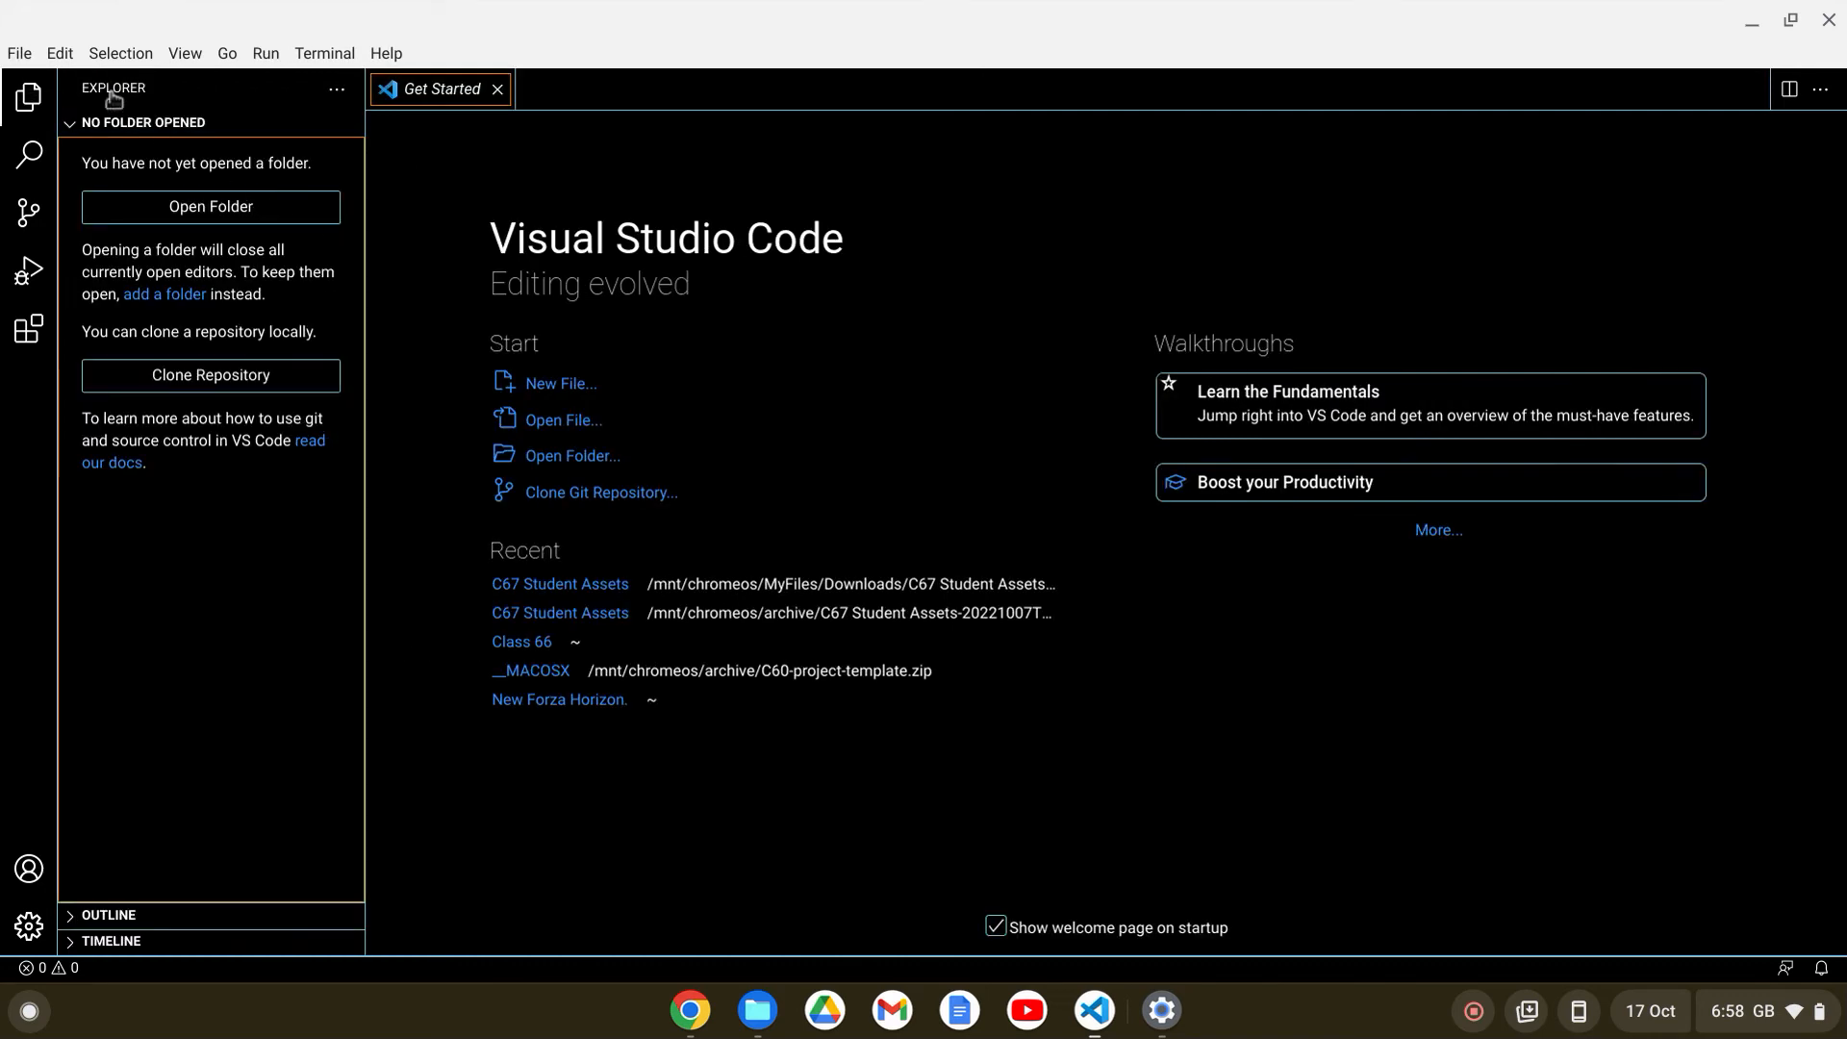
left_click(20, 55)
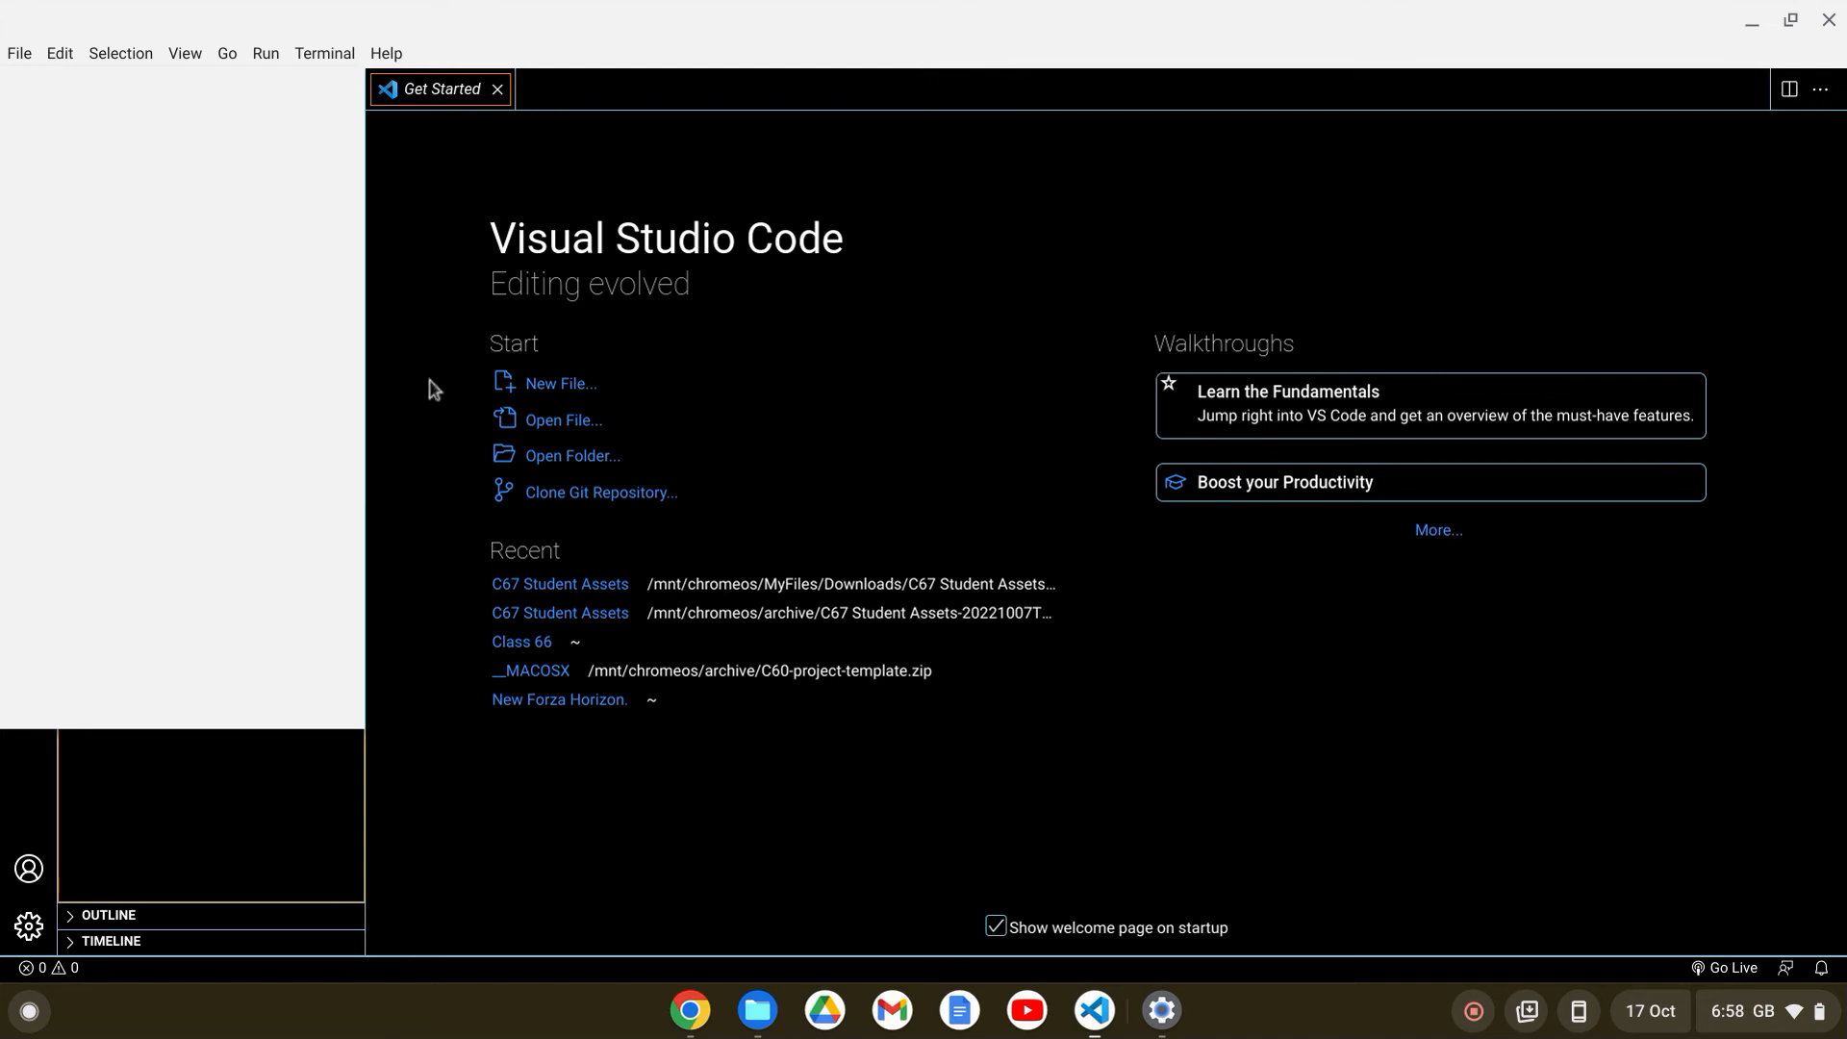
left_click(908, 295)
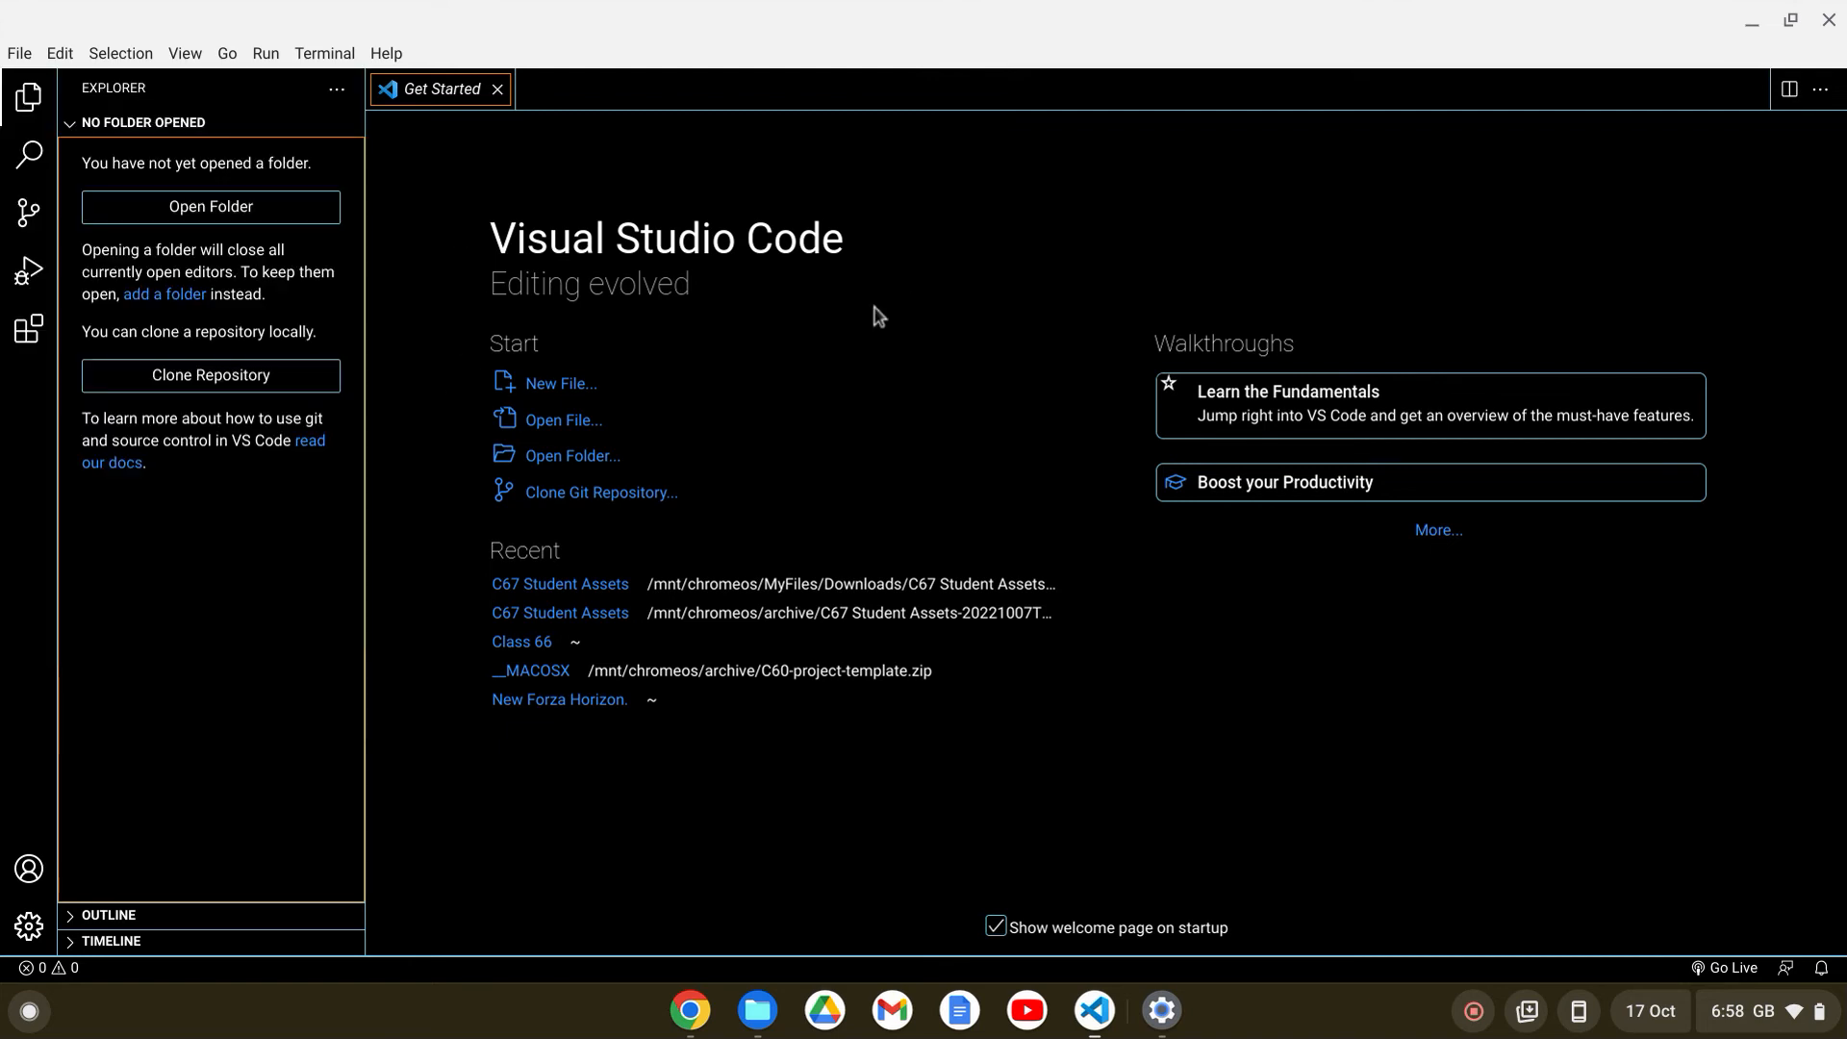
left_click(535, 385)
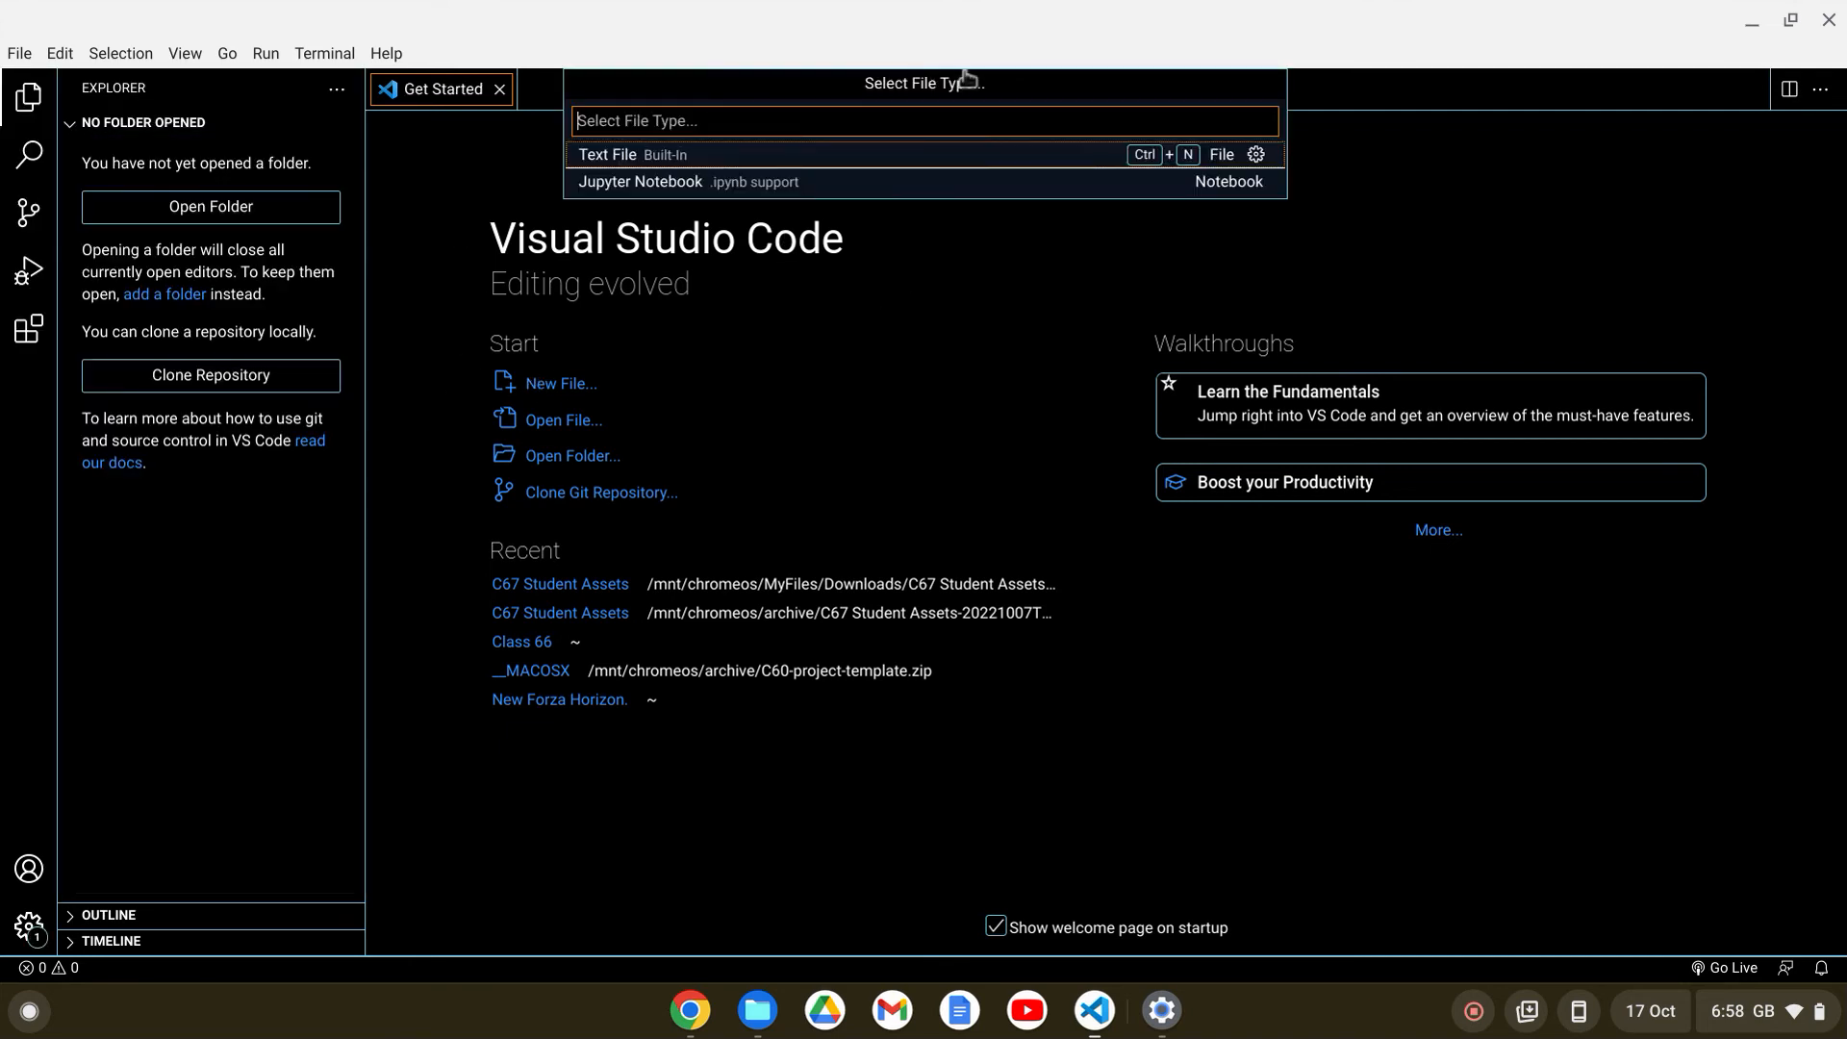
type("inde")
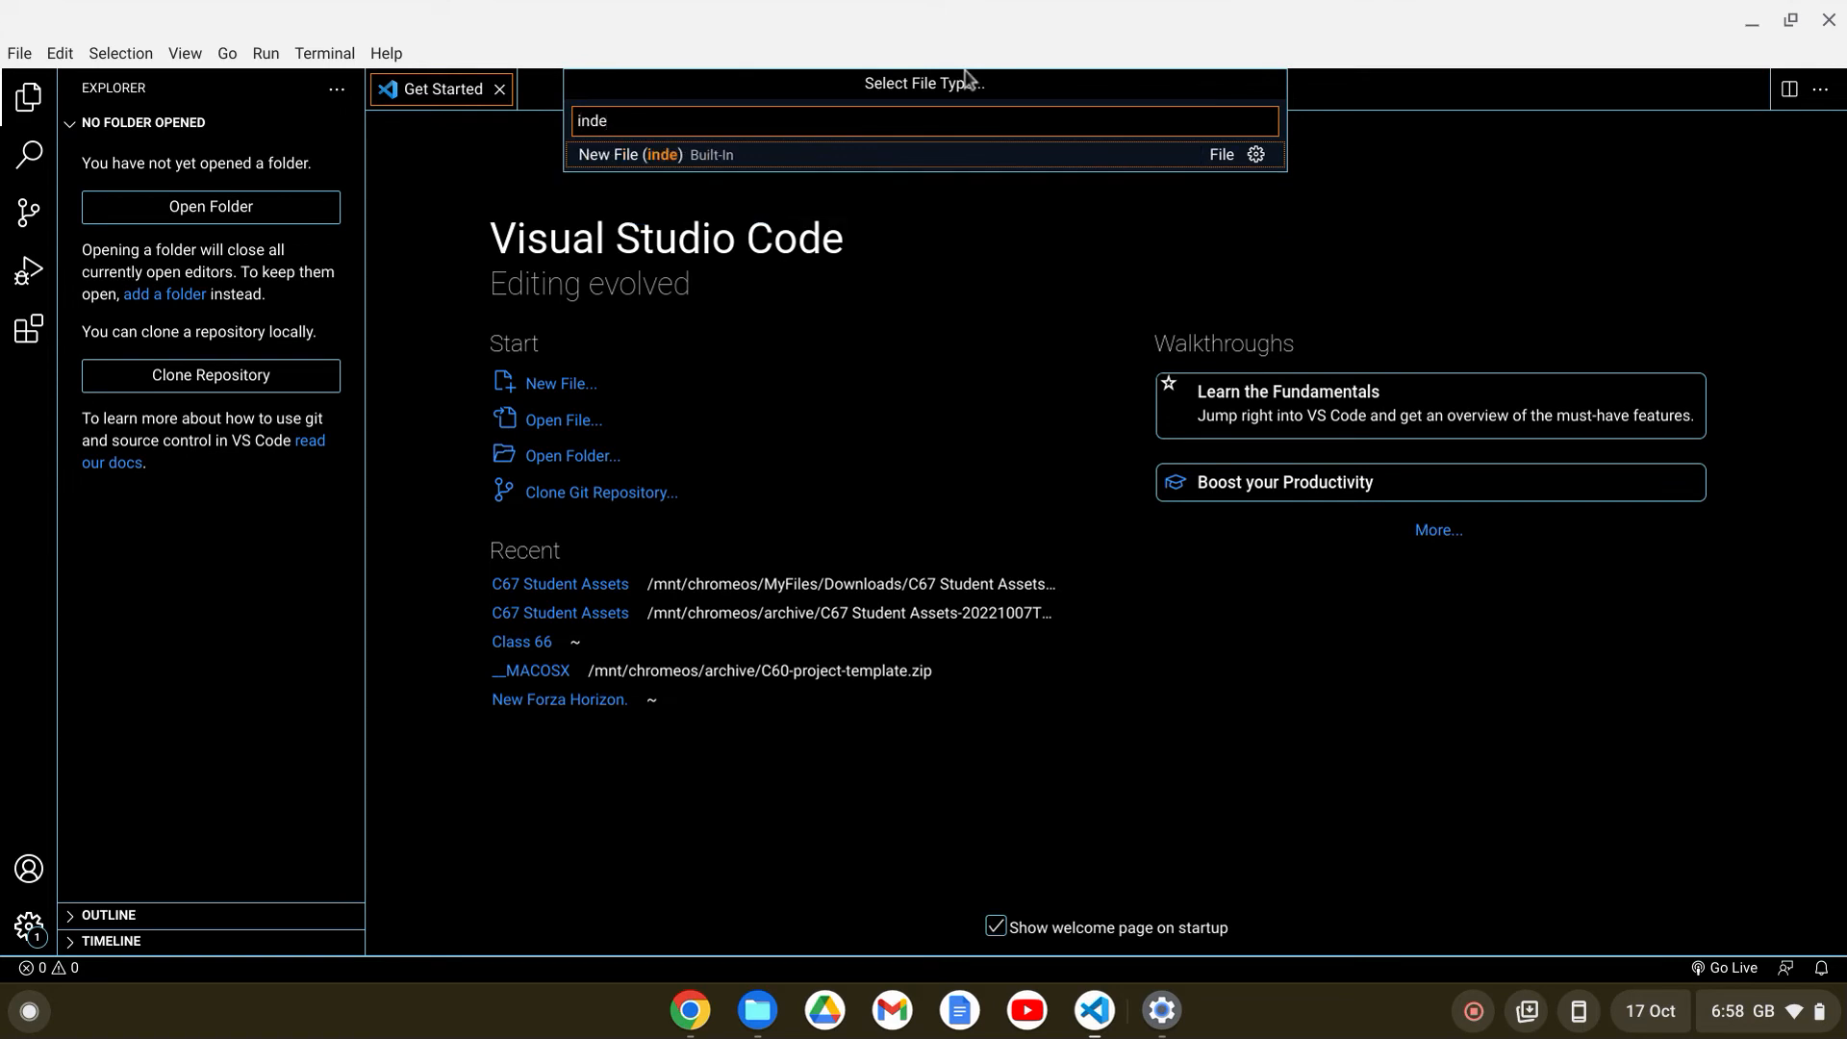
key("BackSpace")
key("BackSpace")
key("BackSpace")
key("BackSpace")
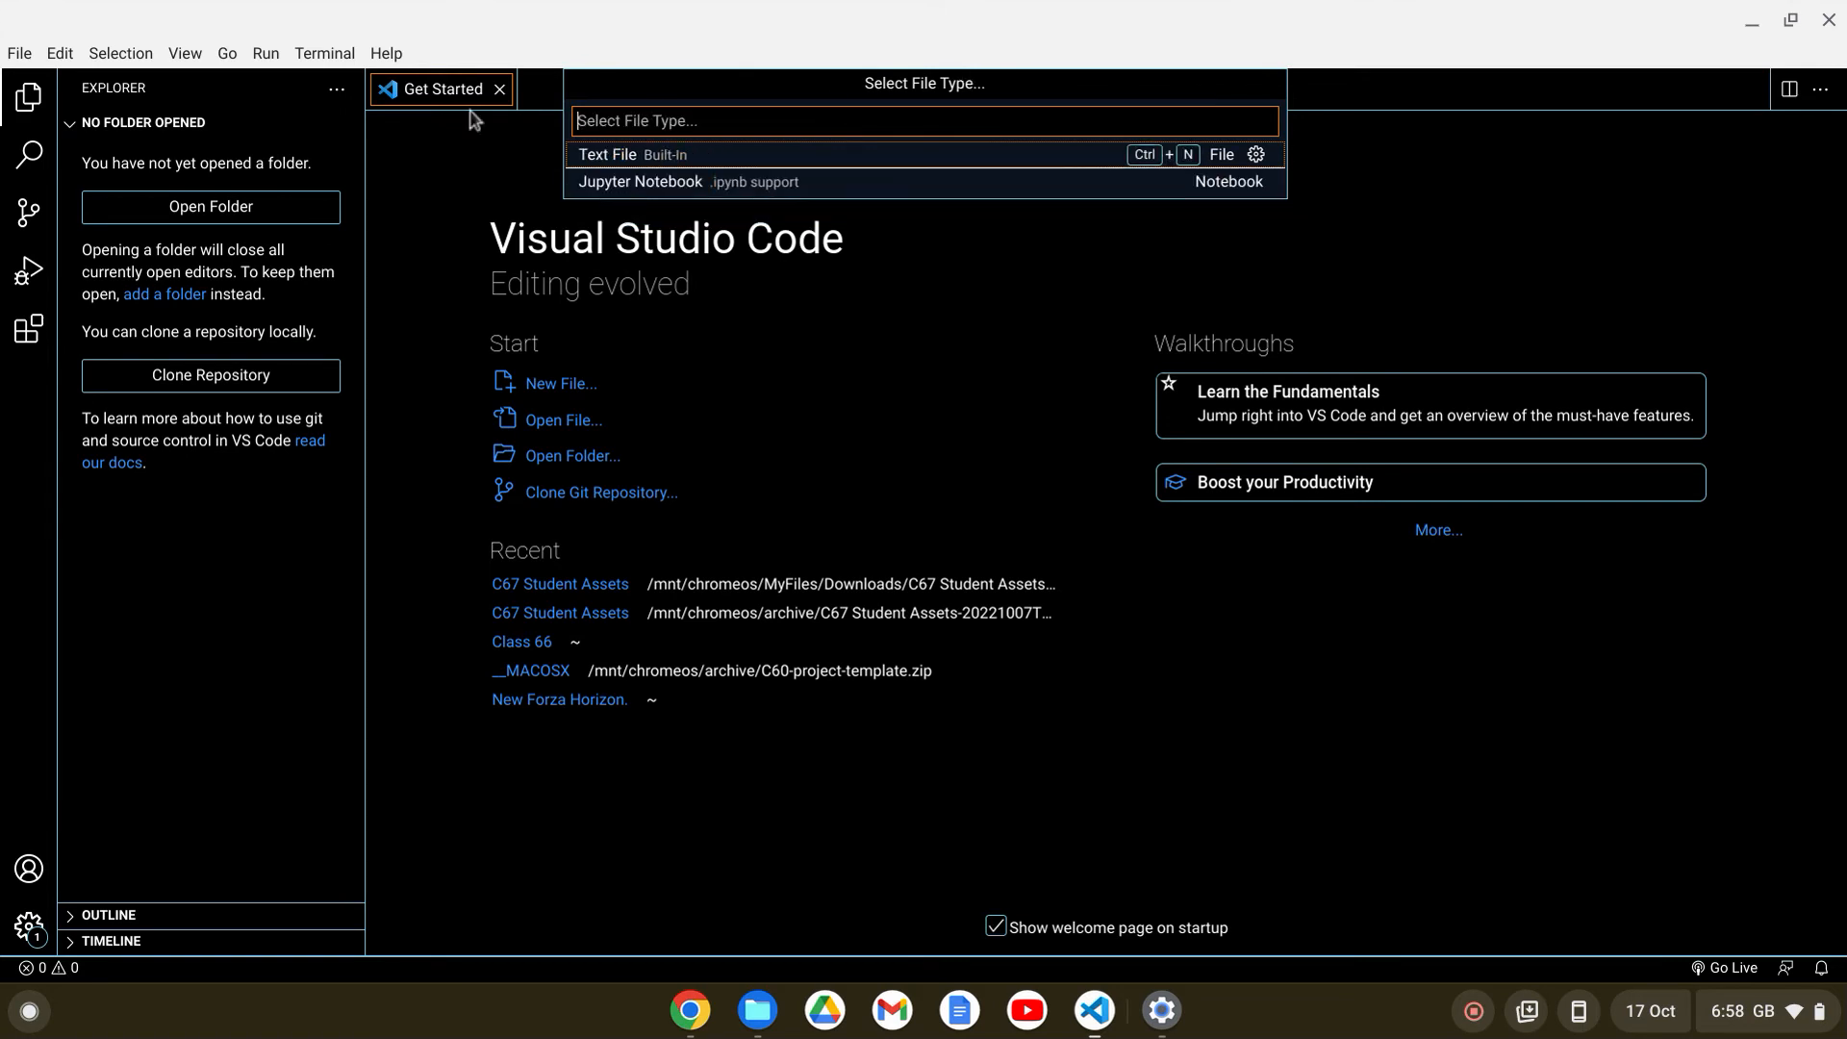
left_click(426, 313)
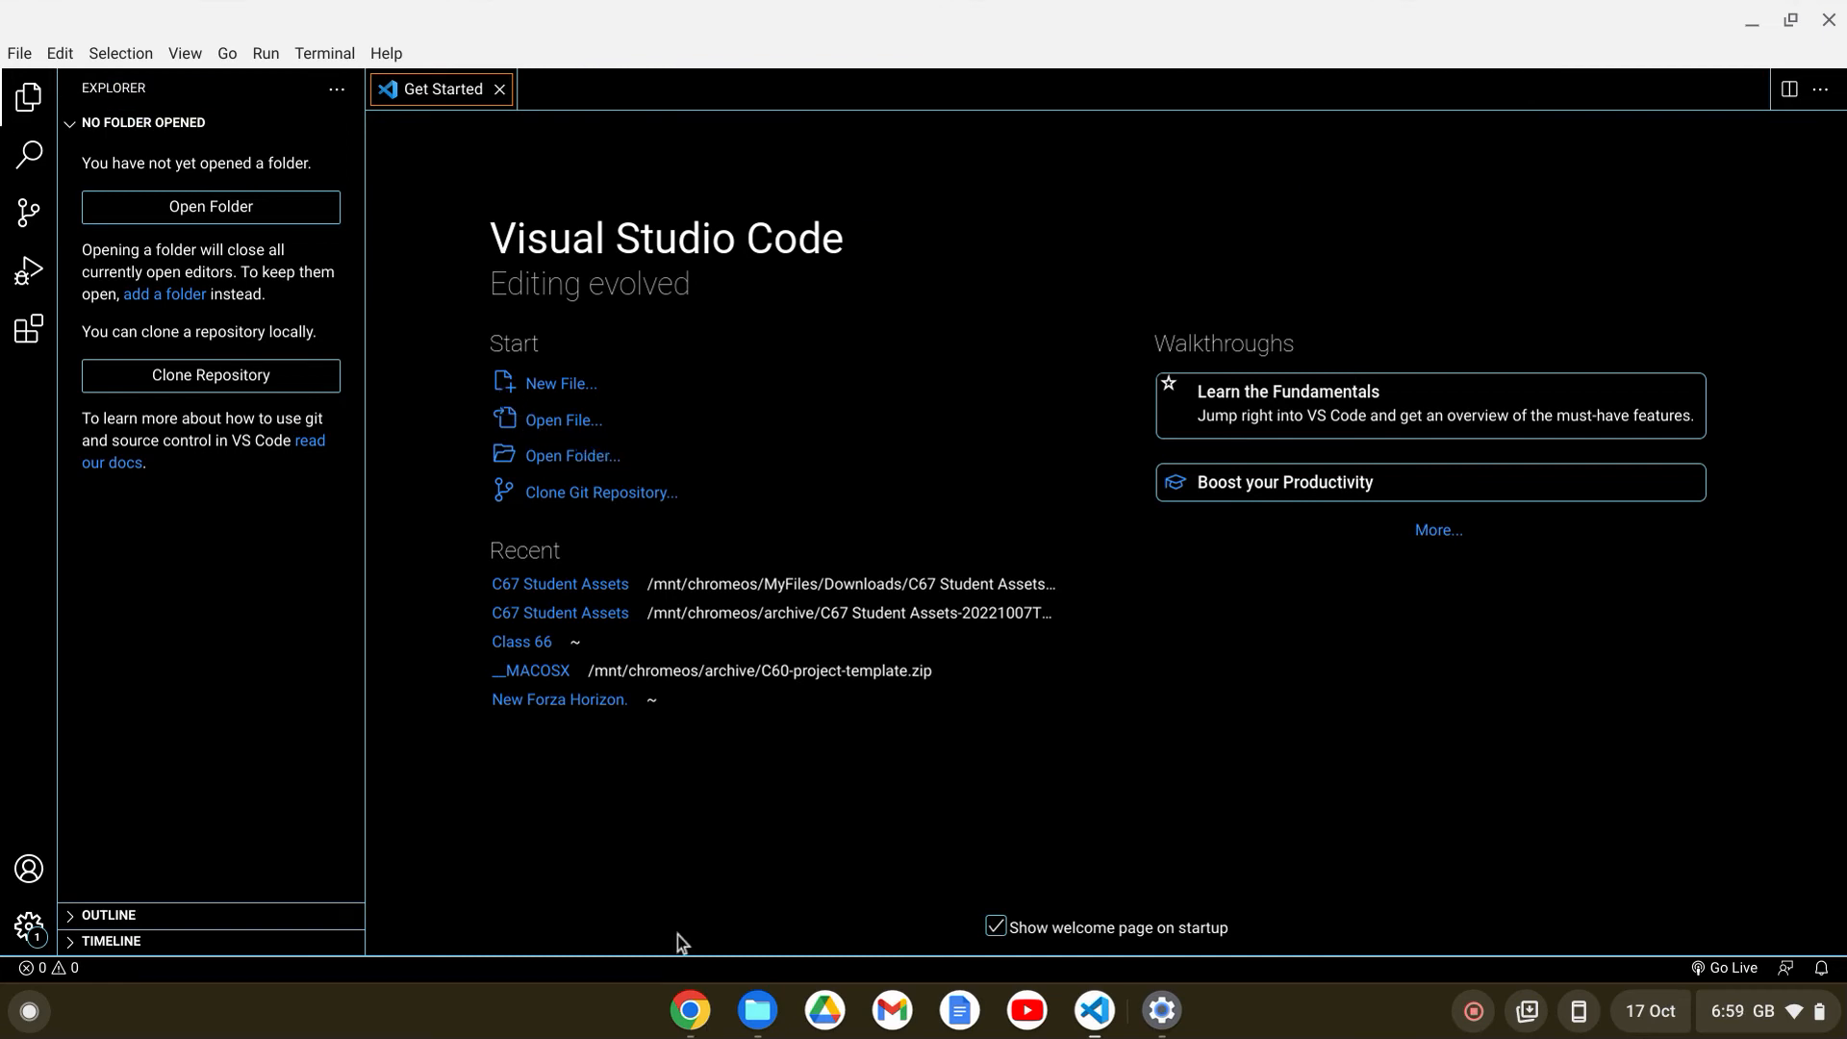
Create a folder named Youtube Tutorial in the home directory and open it as the working folder.
left_click(19, 53)
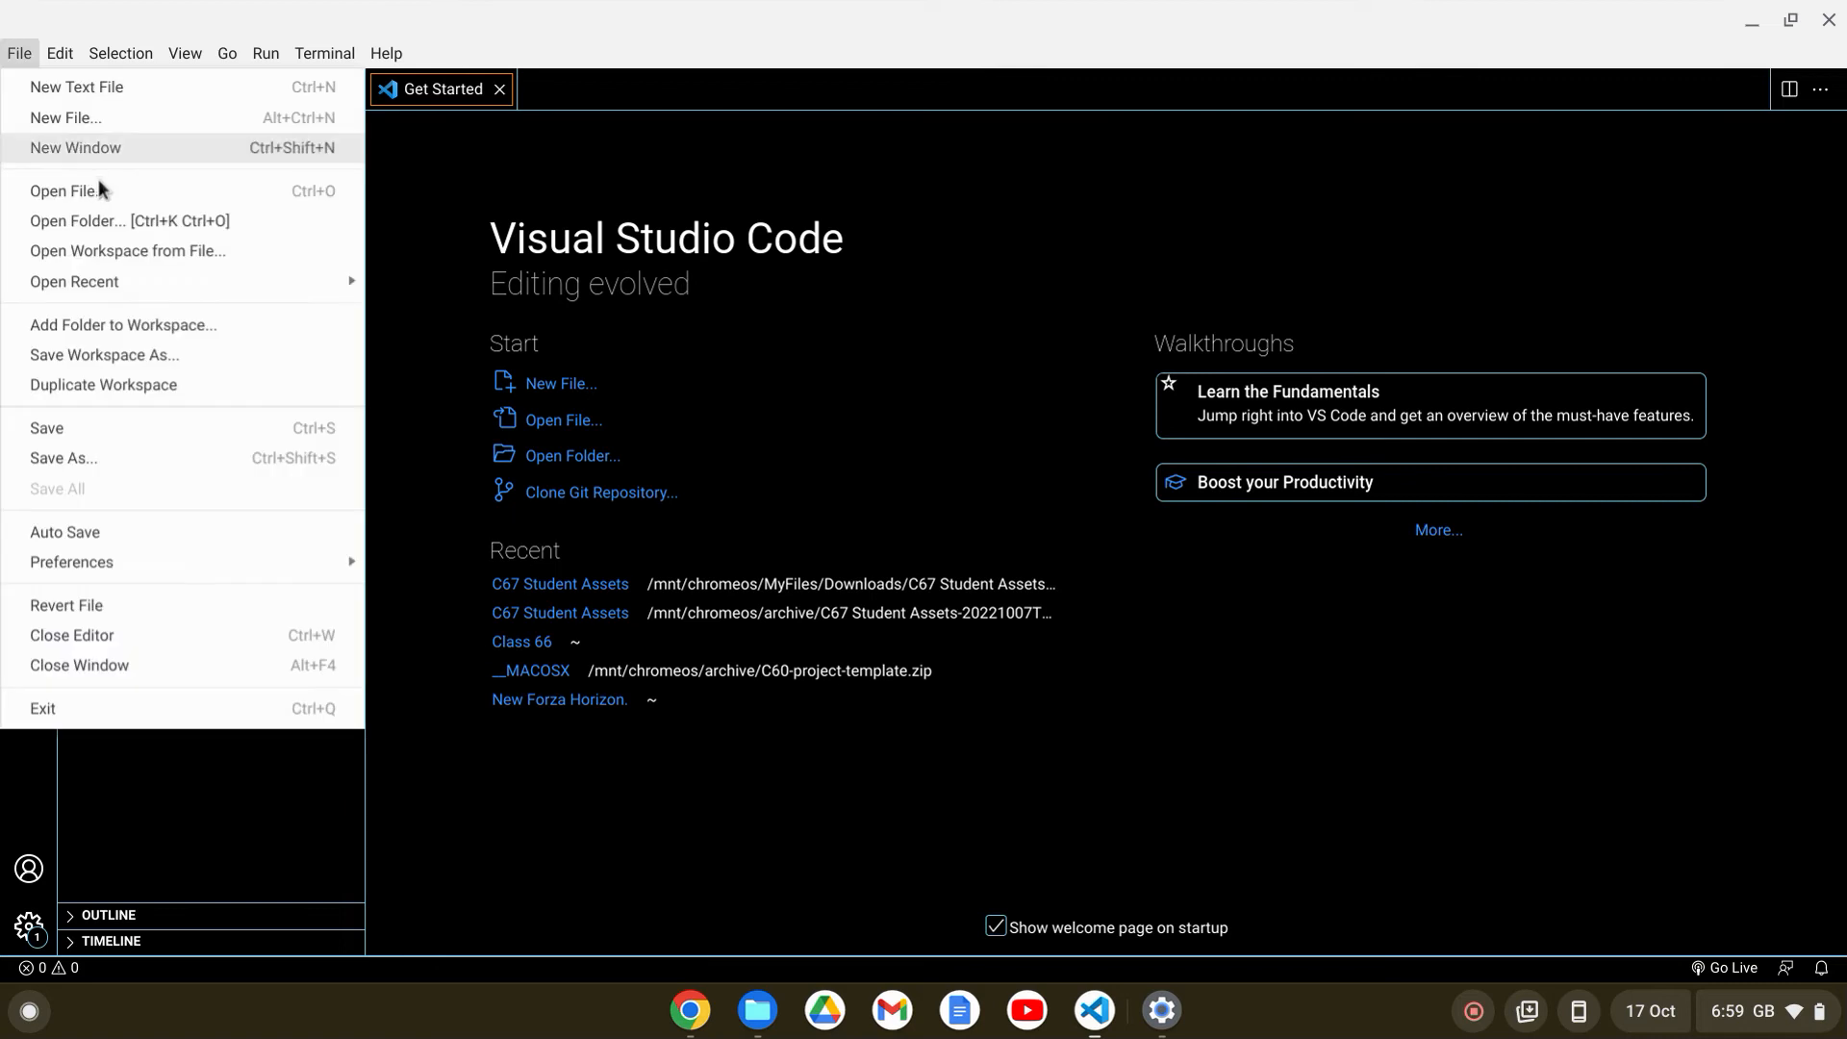
left_click(181, 220)
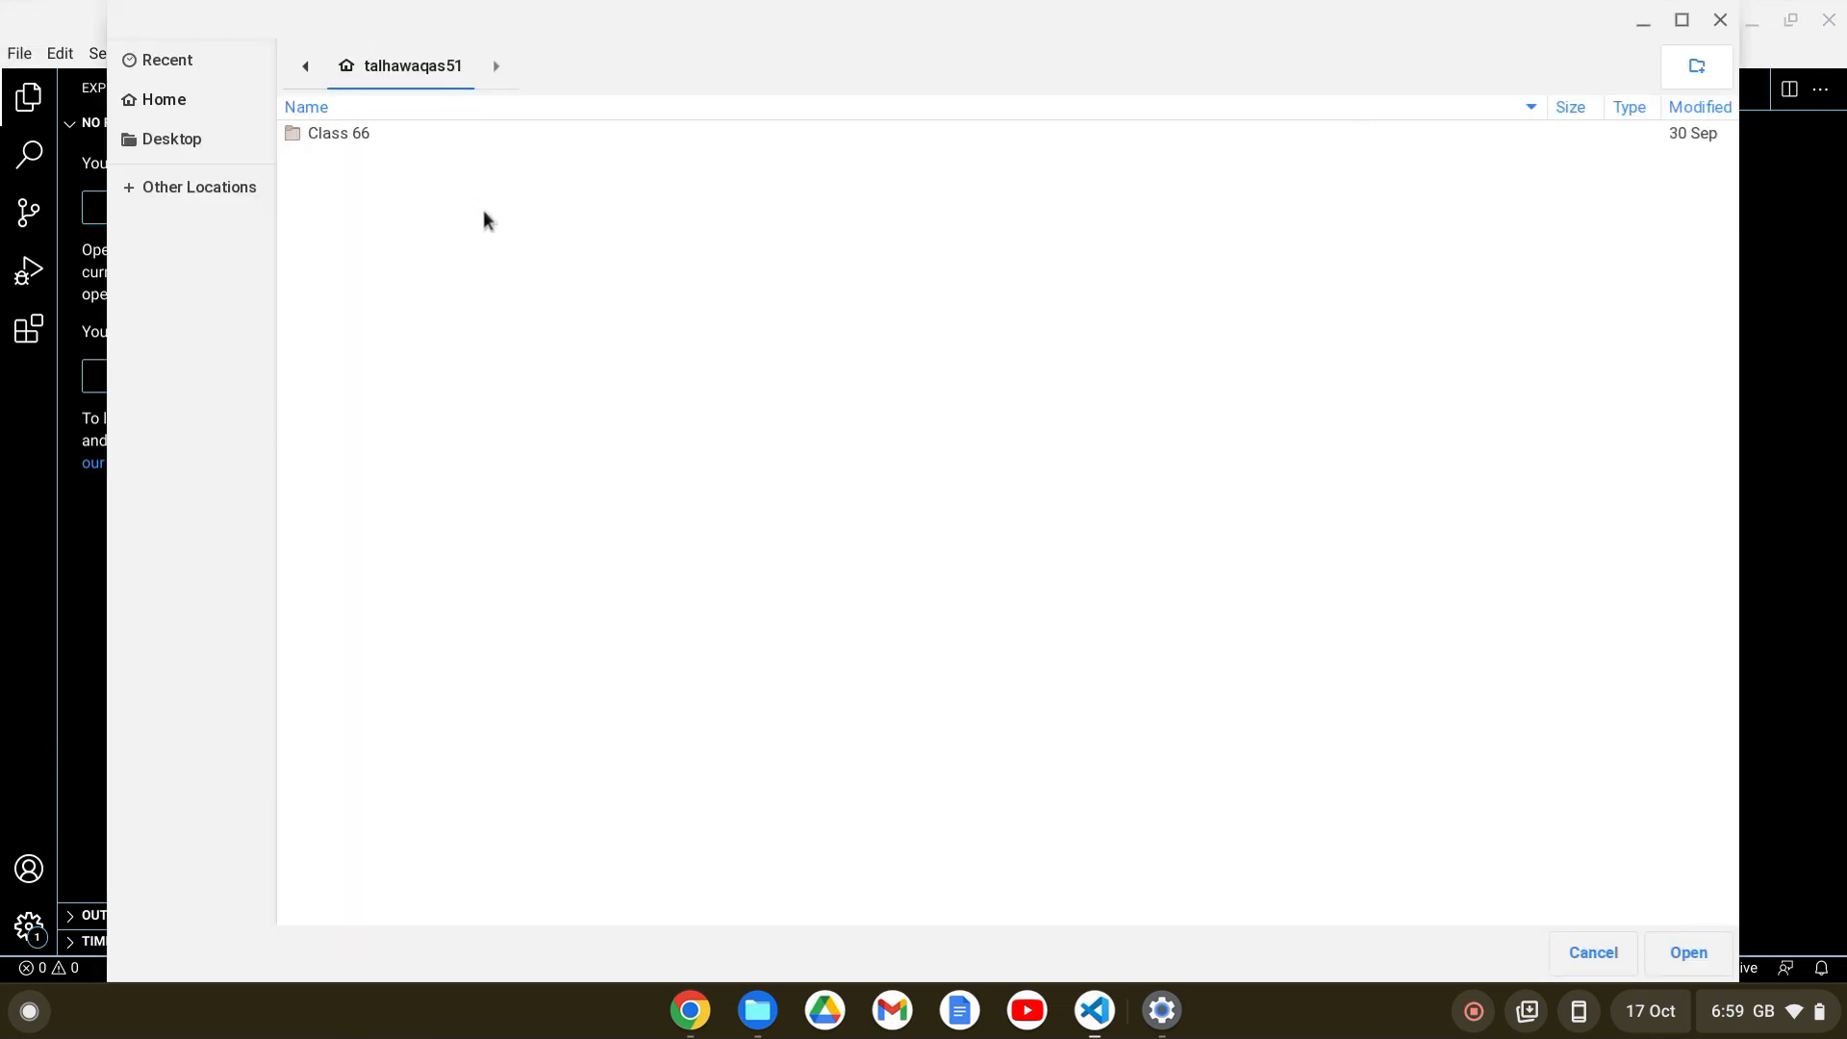
right_click(483, 213)
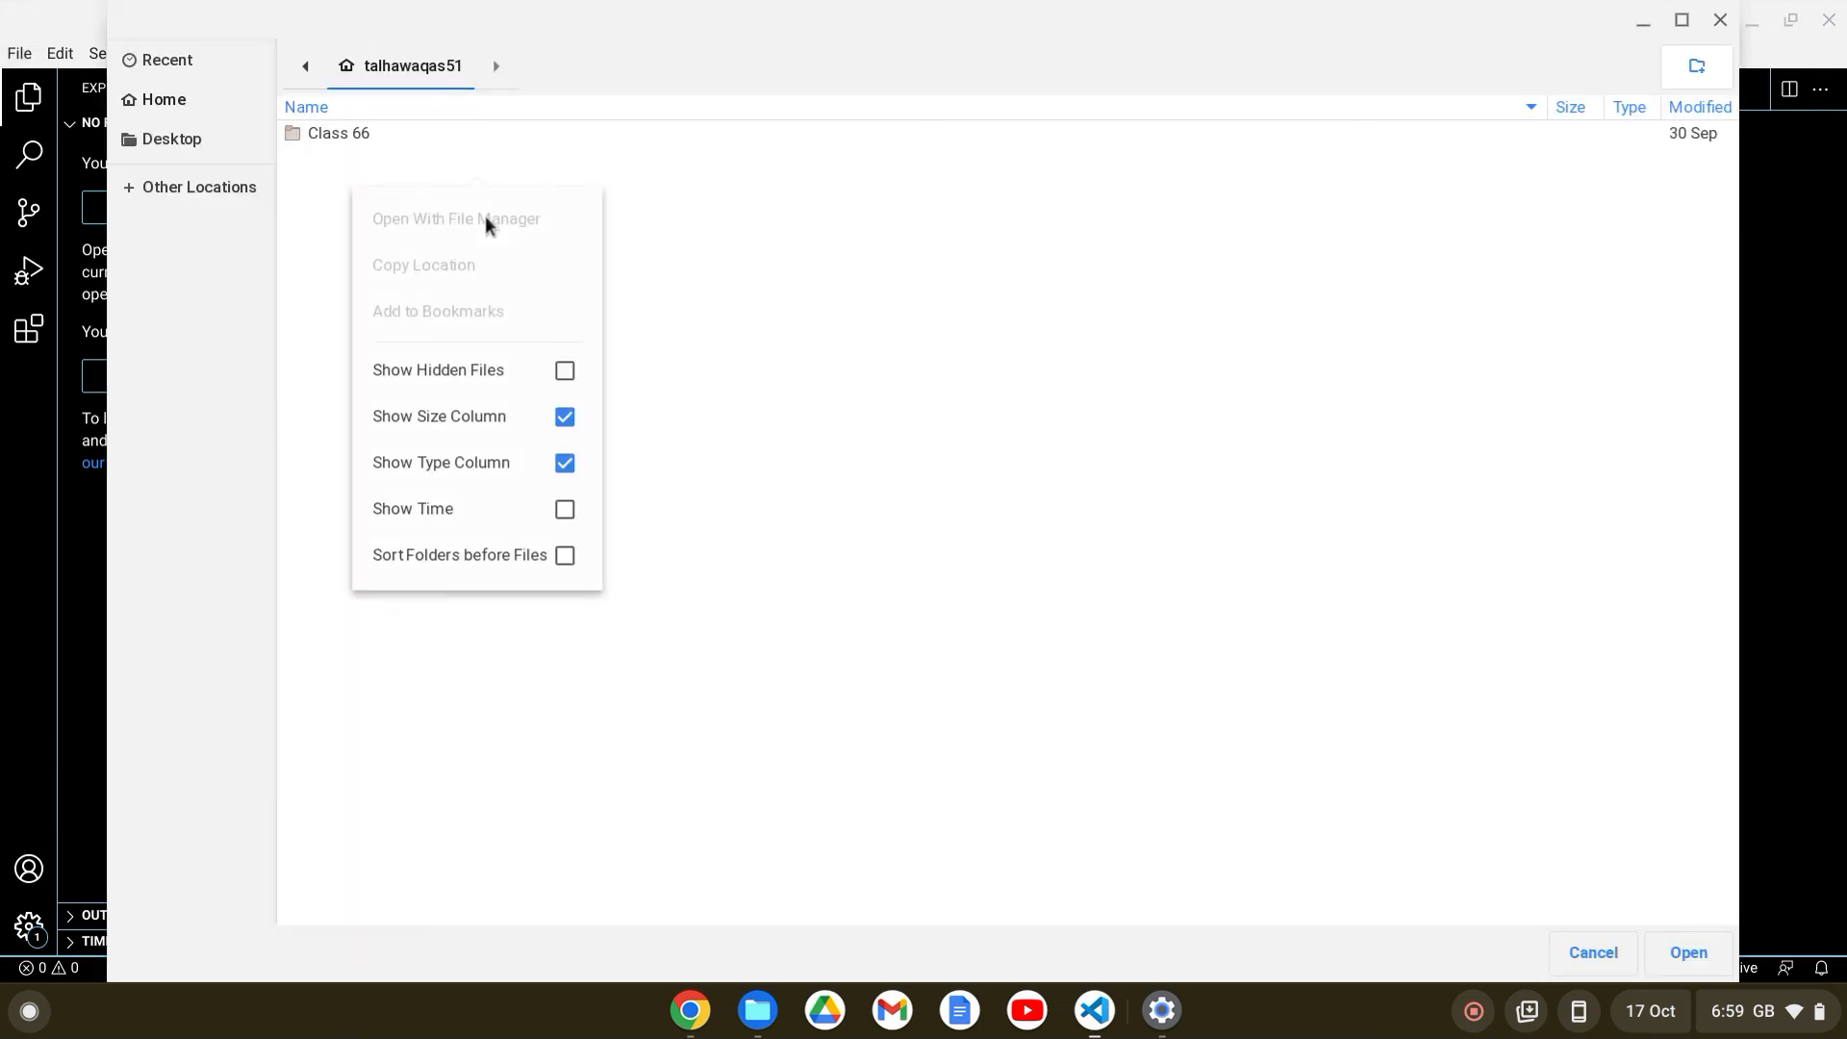
left_click(1532, 602)
left_click(1704, 69)
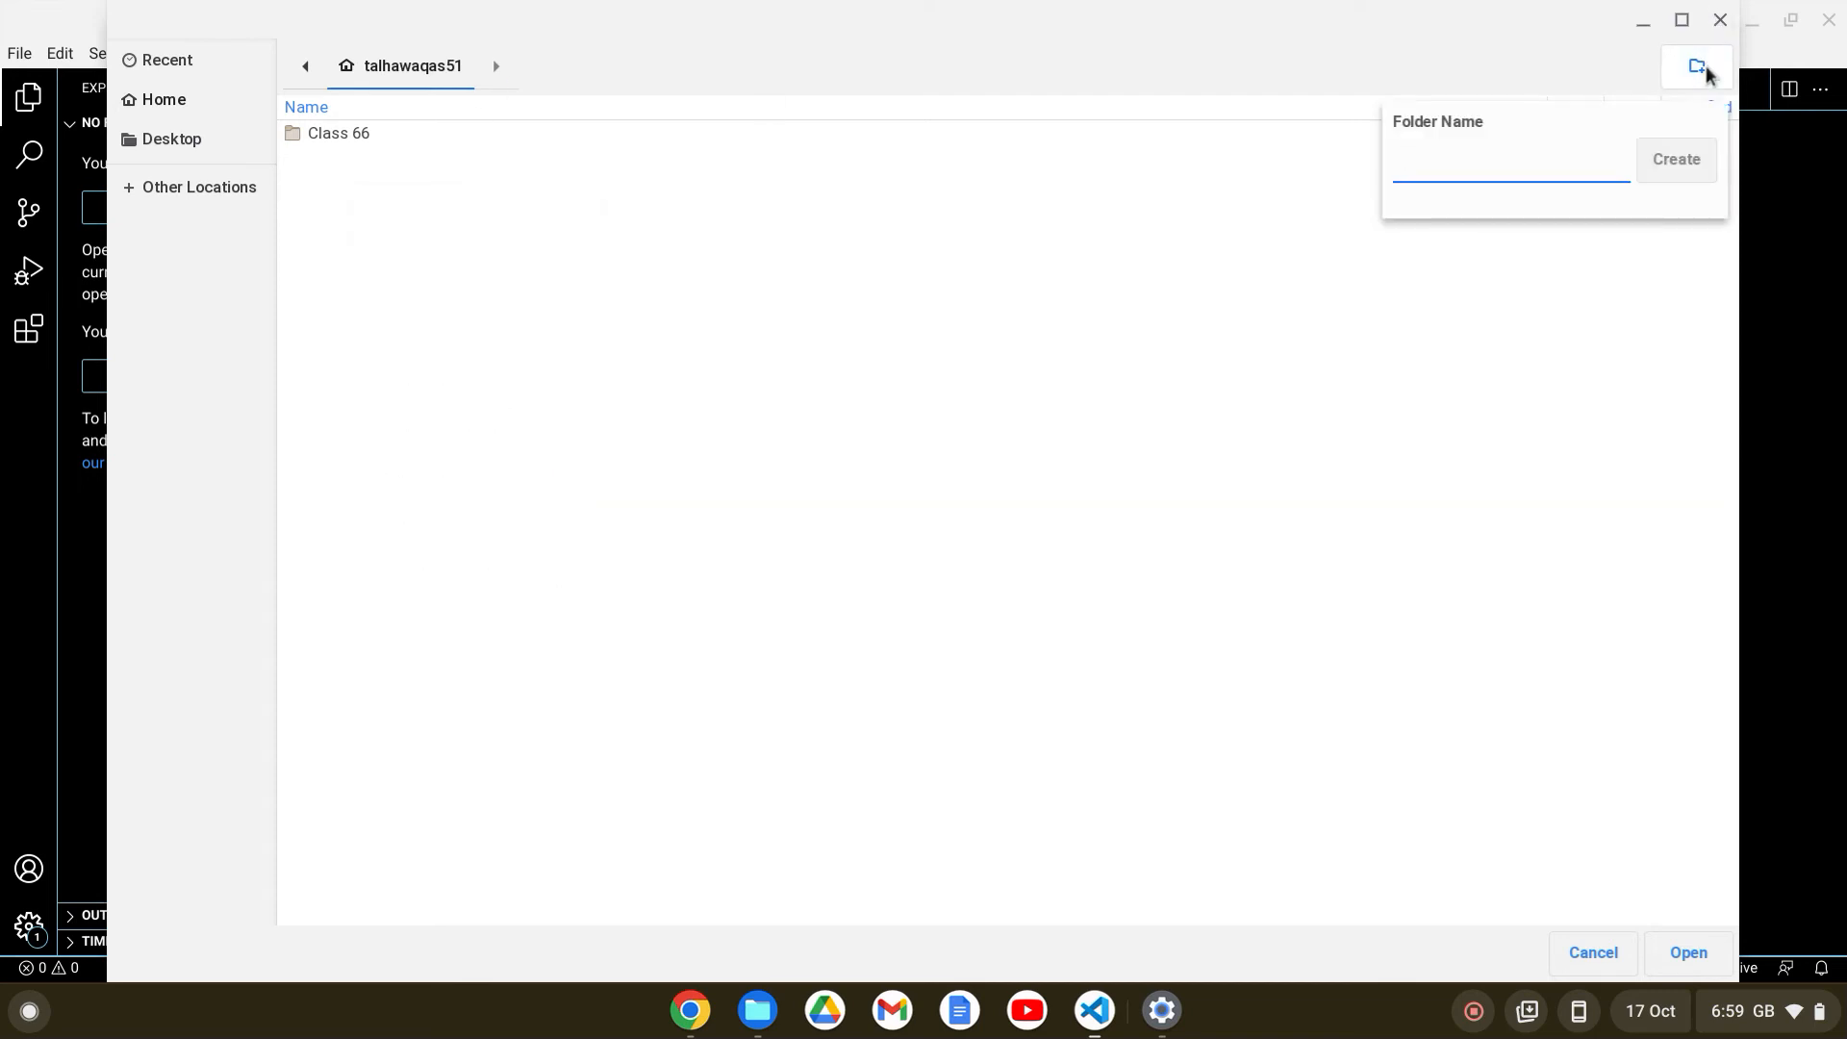
type("Youtube ")
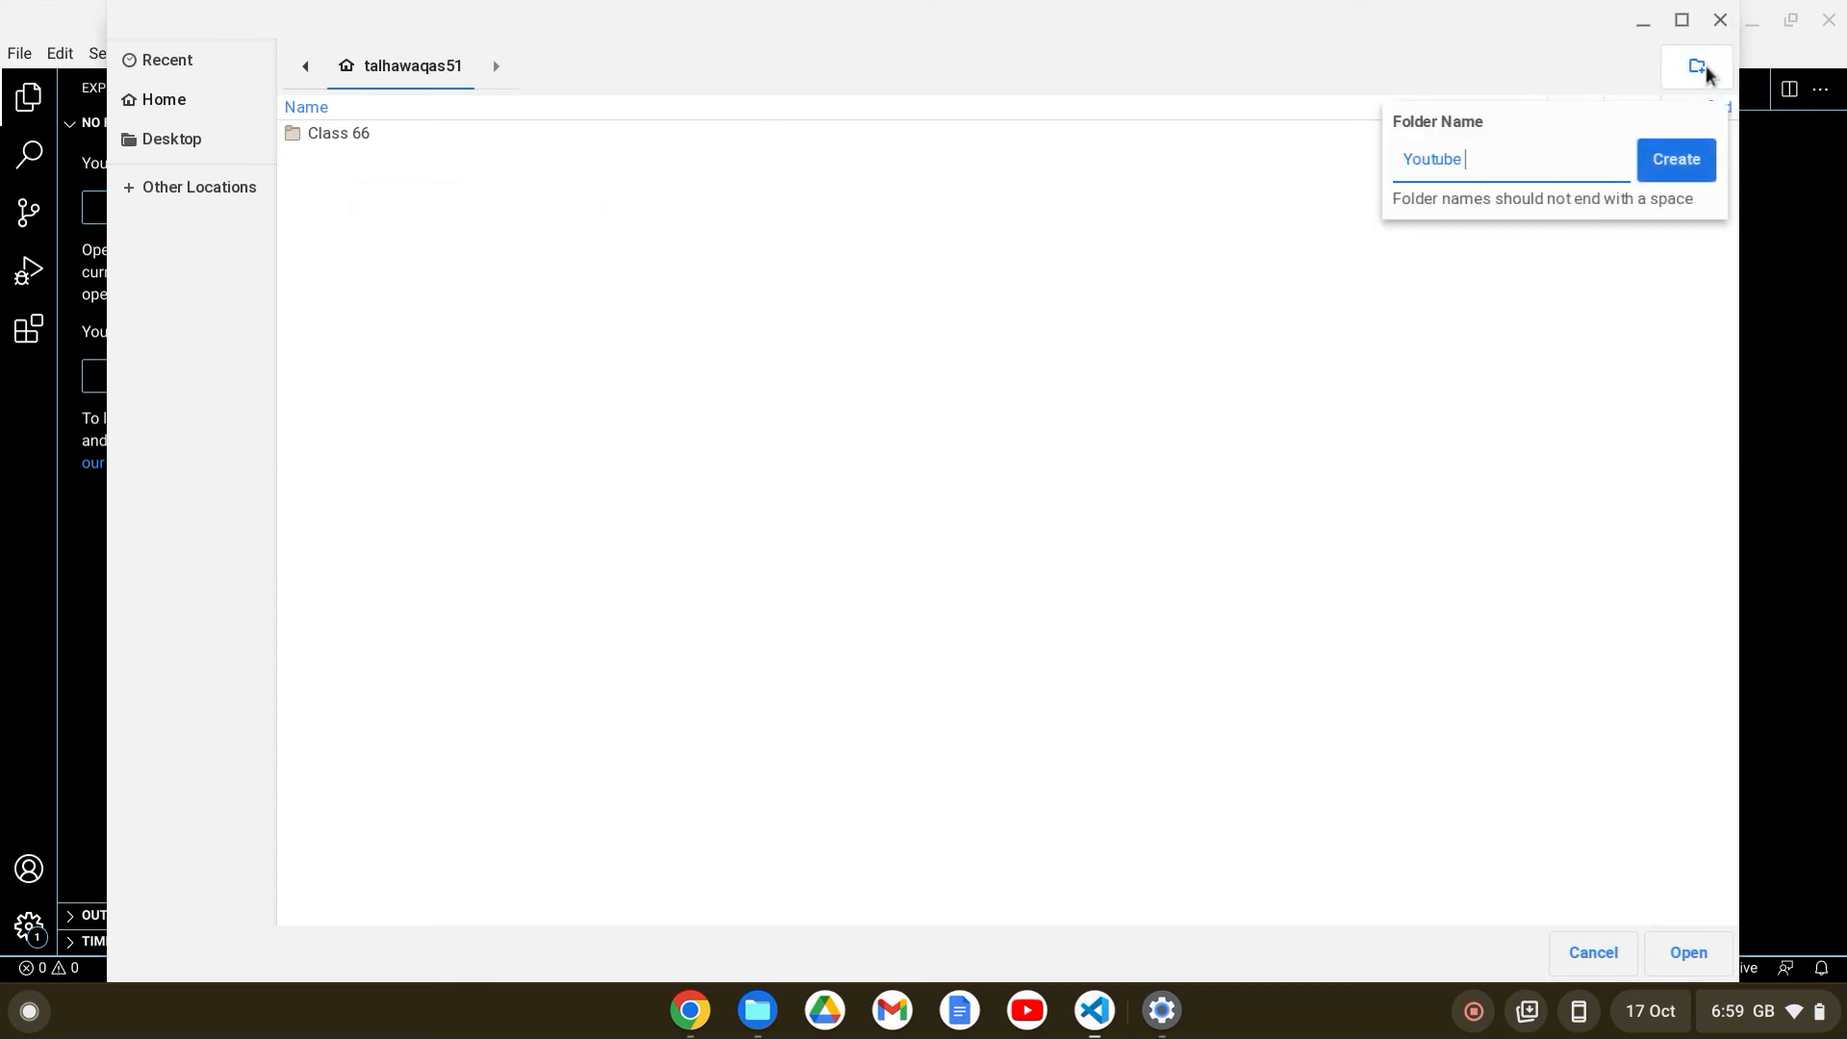
type("T")
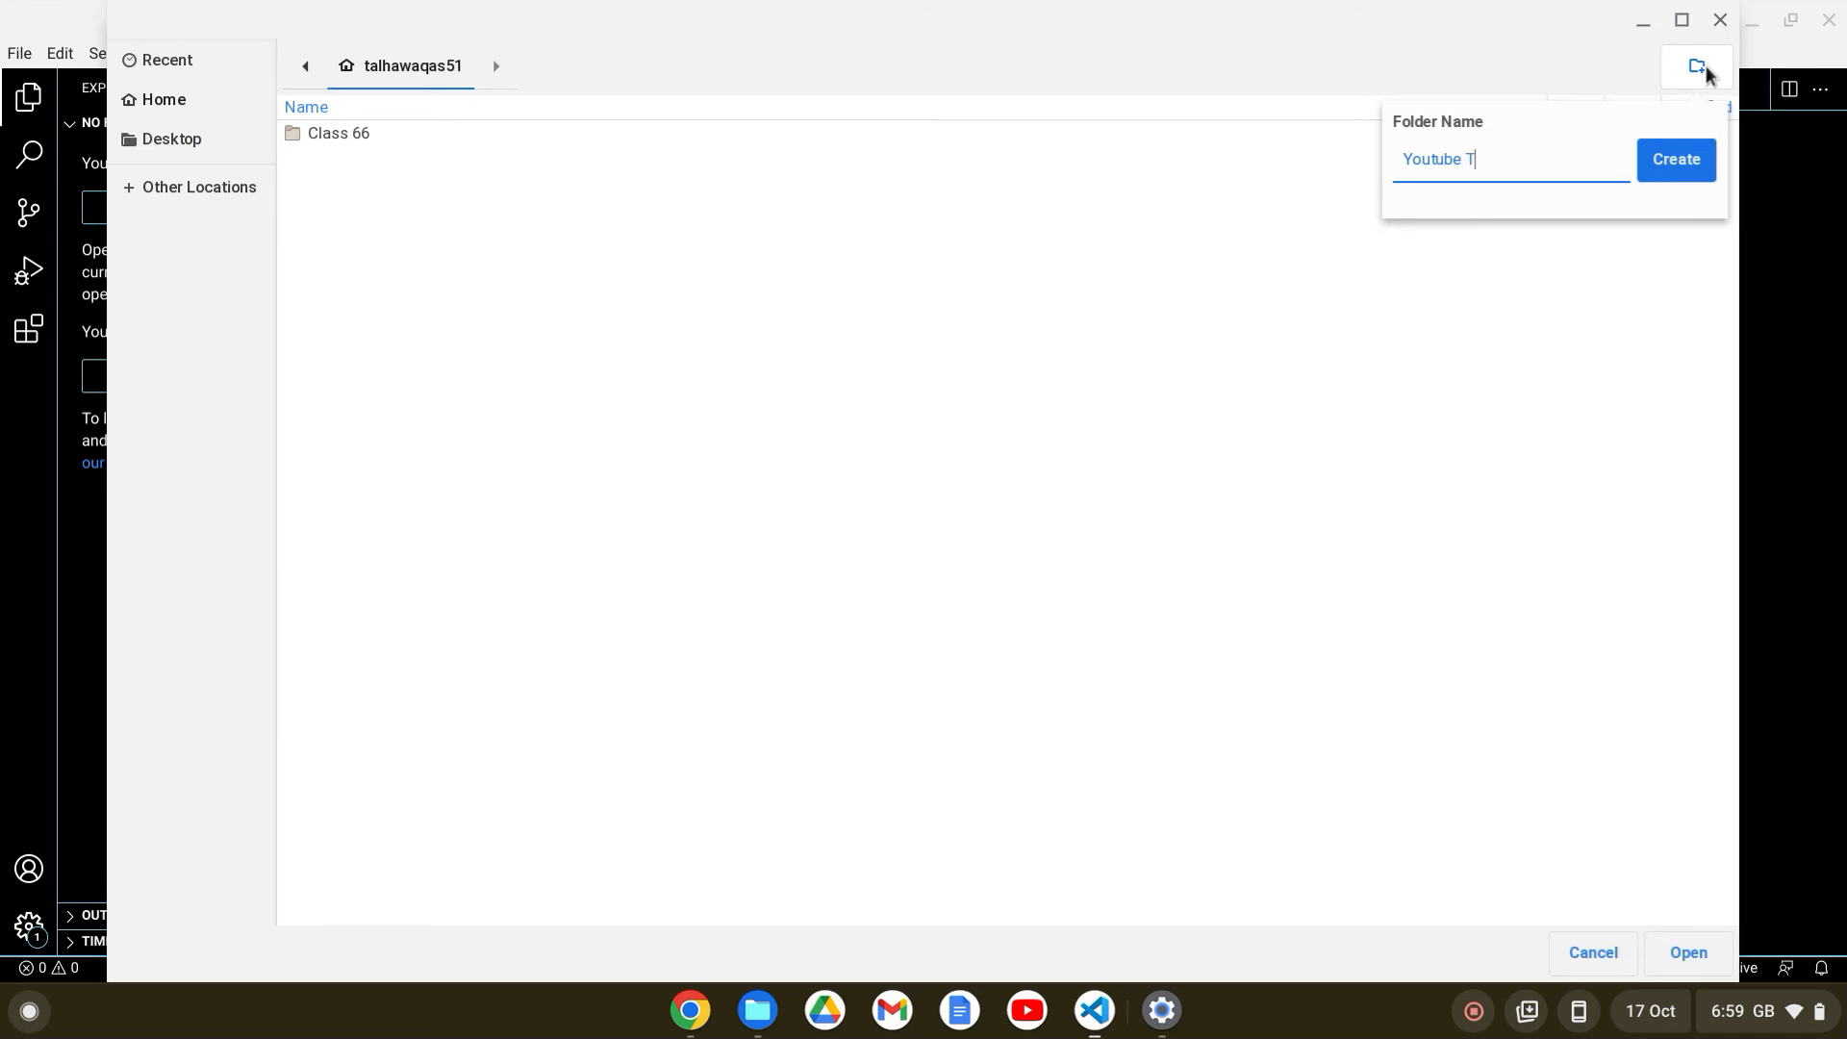
type("utorial")
key("Return")
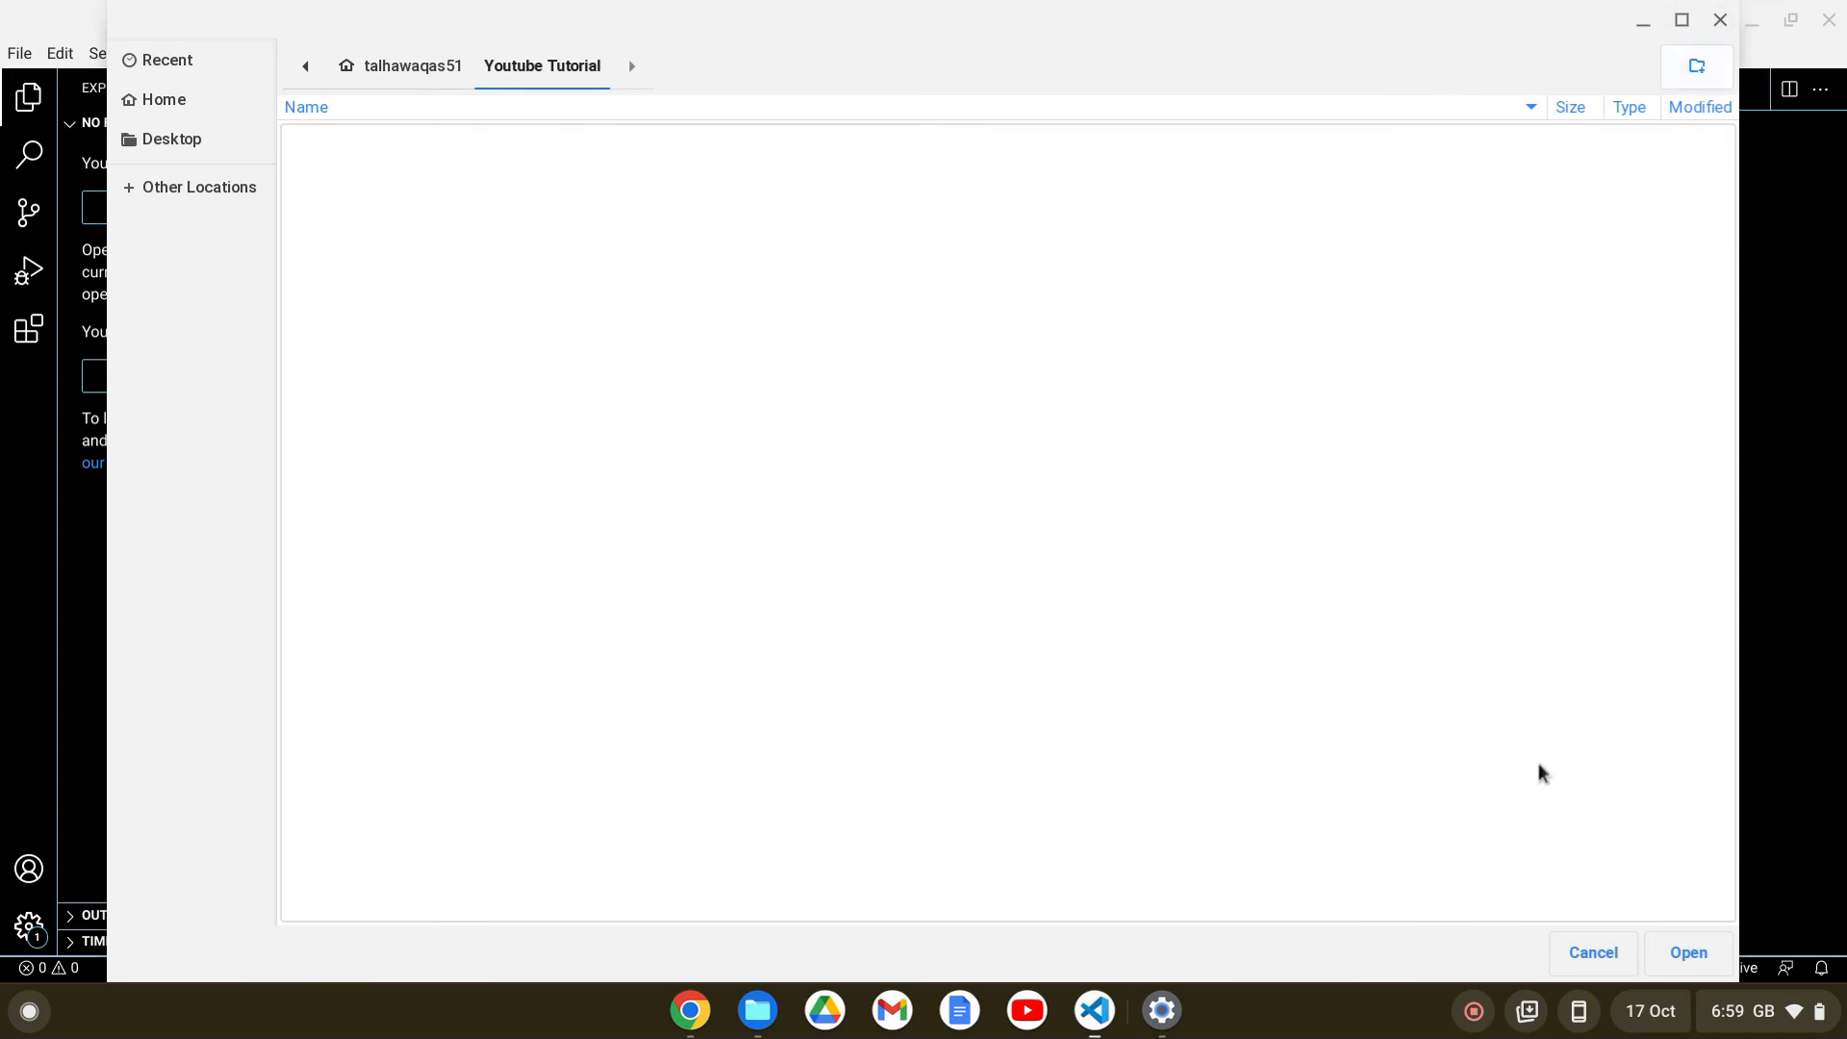
left_click(1671, 945)
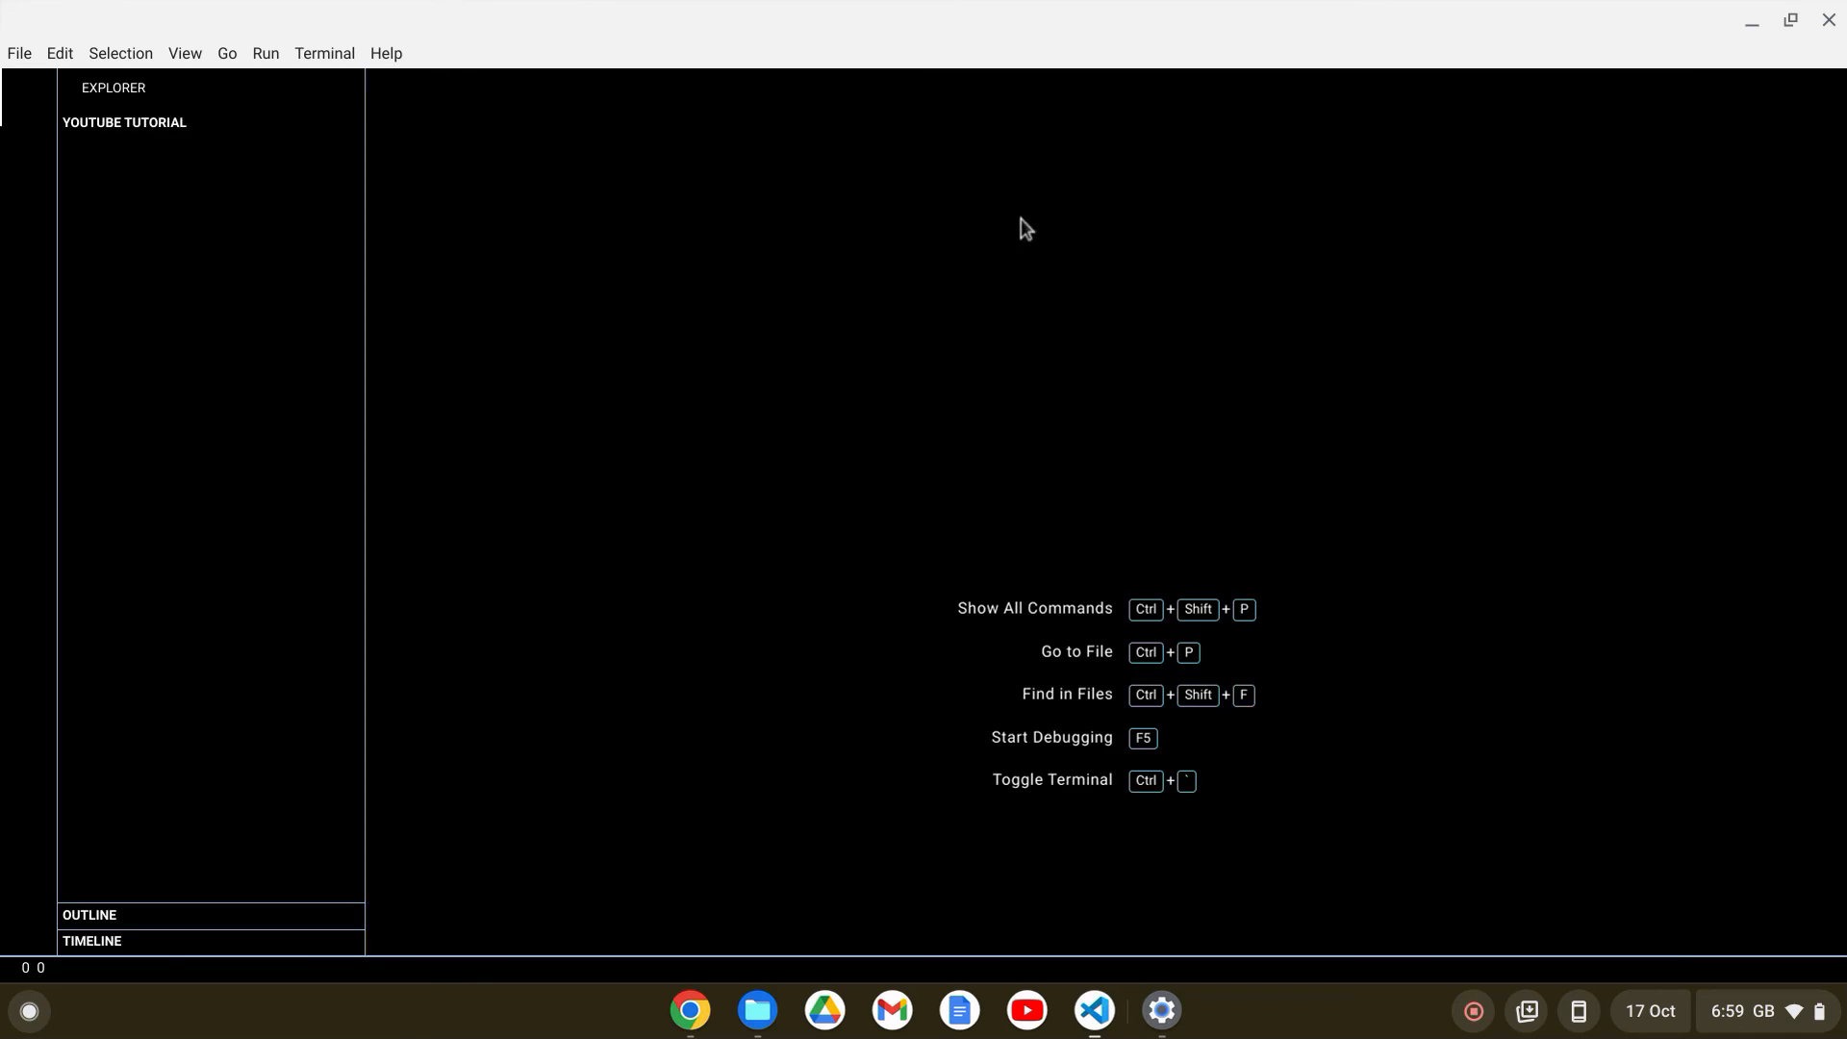
Create a new file named index.html in the Youtube Tutorial folder.
left_click(260, 124)
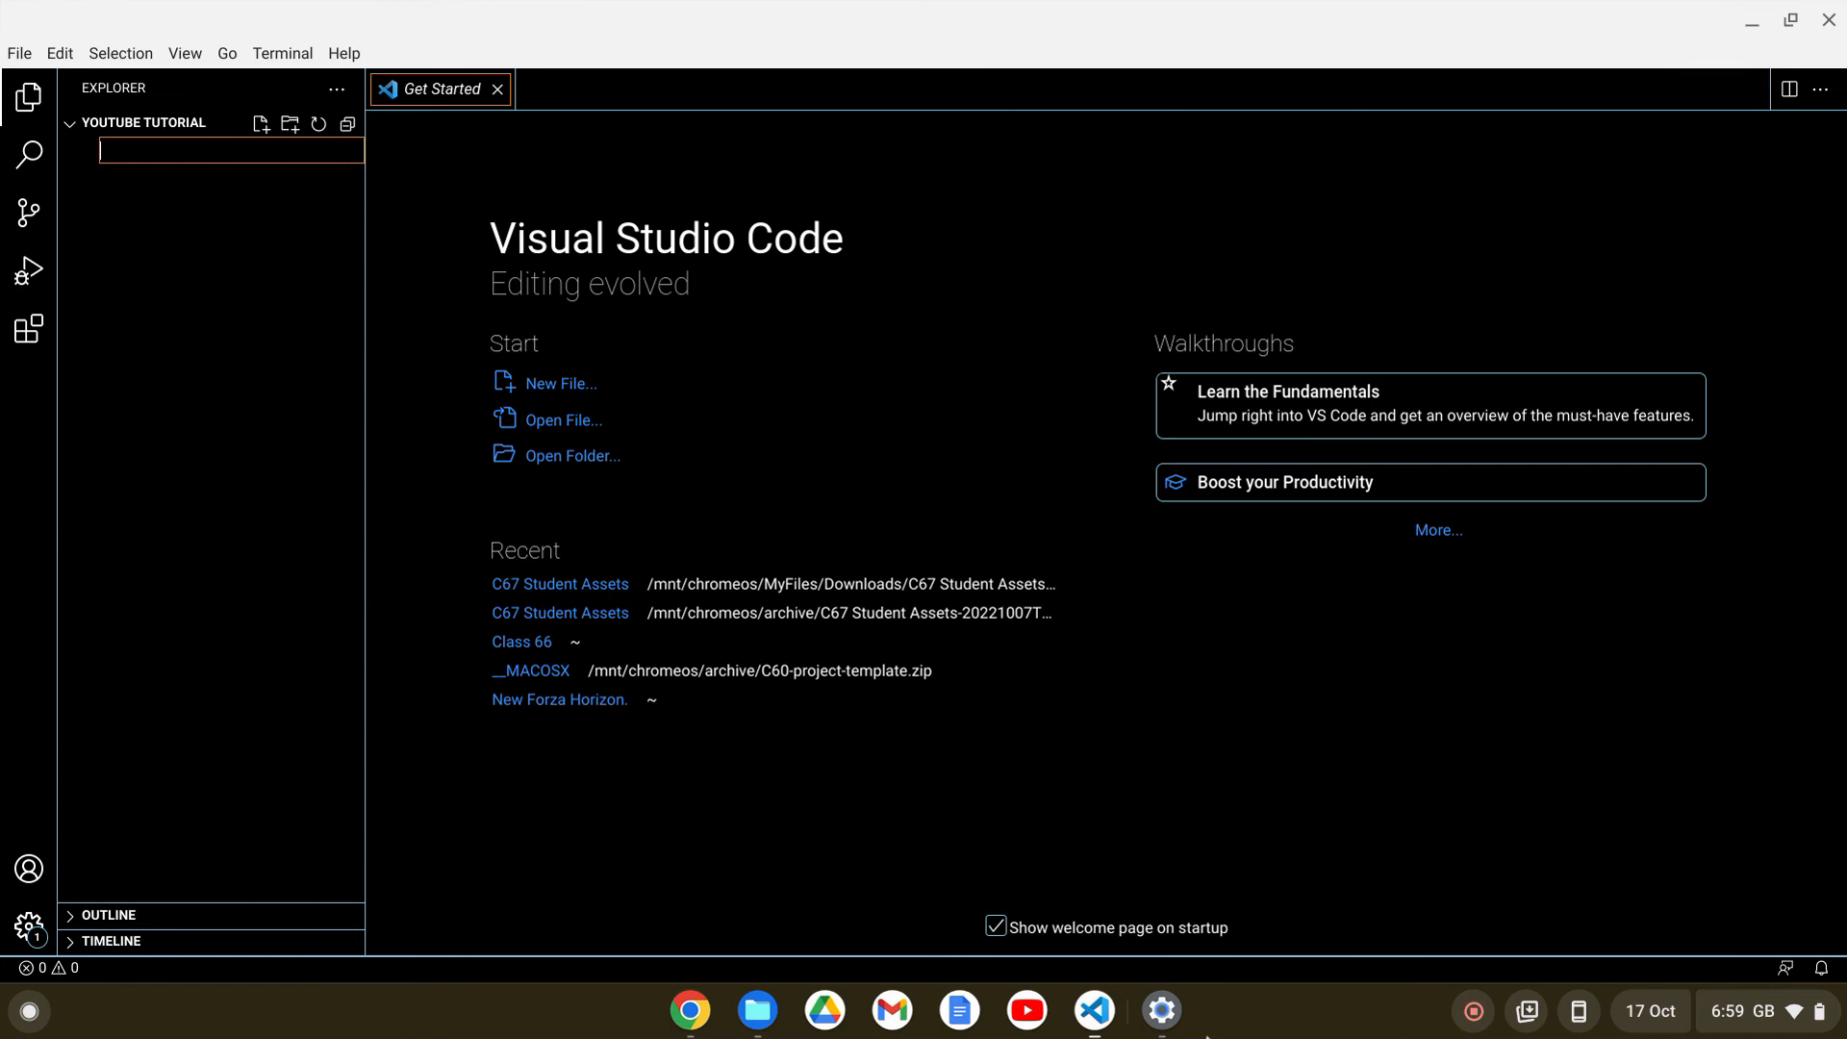
type("index.hym")
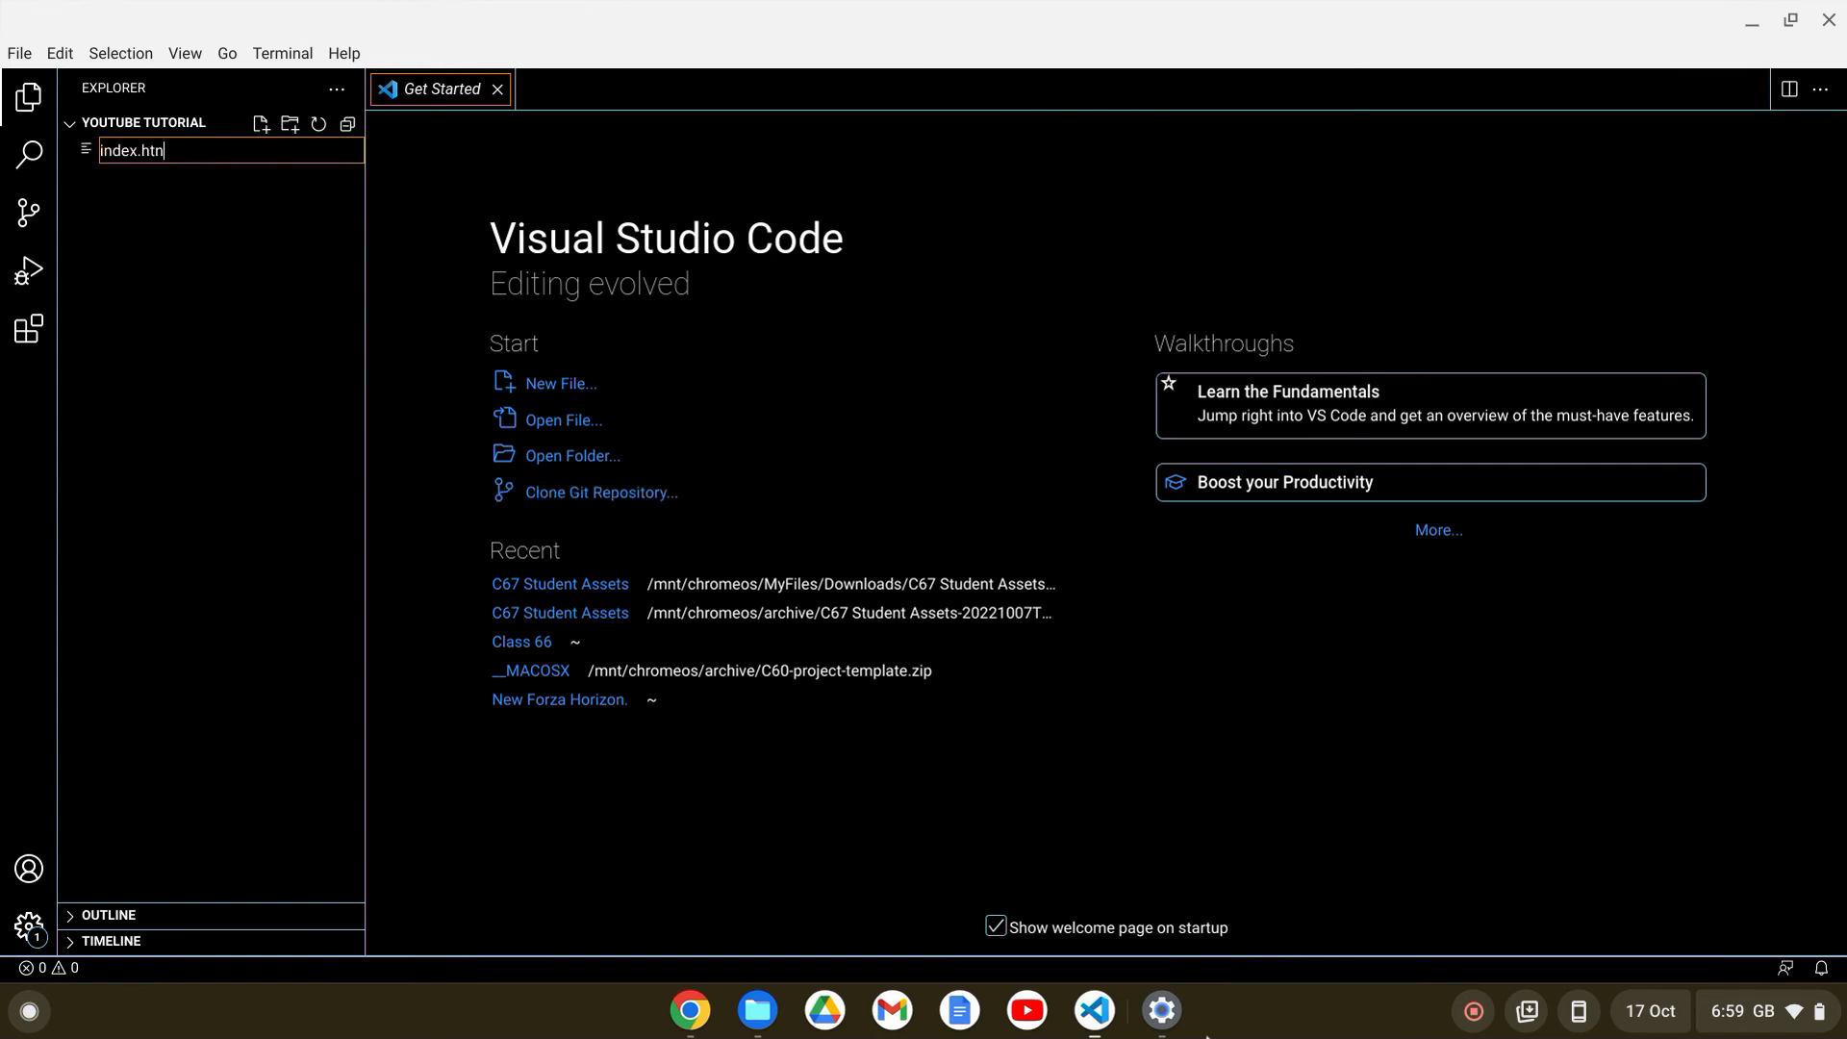
type("ml")
key("Return")
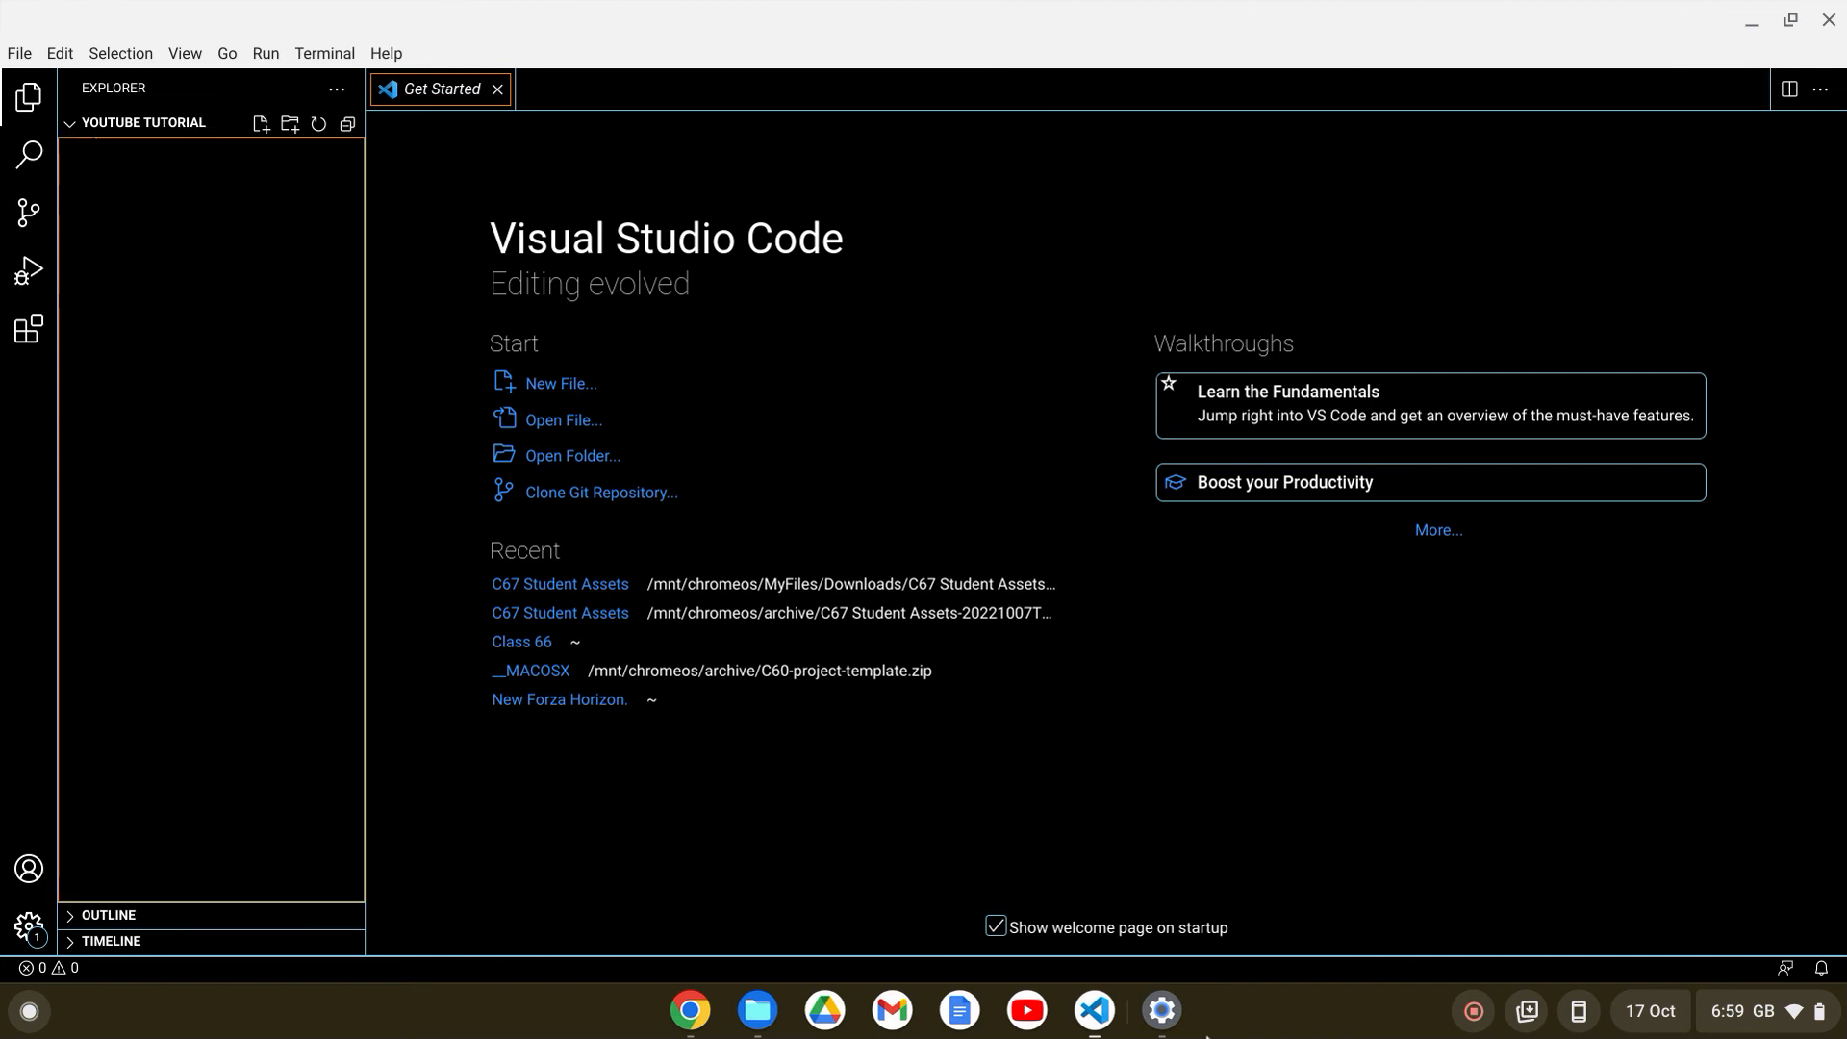
Raise the screen brightness to its maximum.
key("XF86MonBrightnessUp")
key("XF86MonBrightnessUp")
key("XF86MonBrightnessUp")
key("XF86MonBrightnessUp")
key("XF86MonBrightnessUp")
key("XF86MonBrightnessUp")
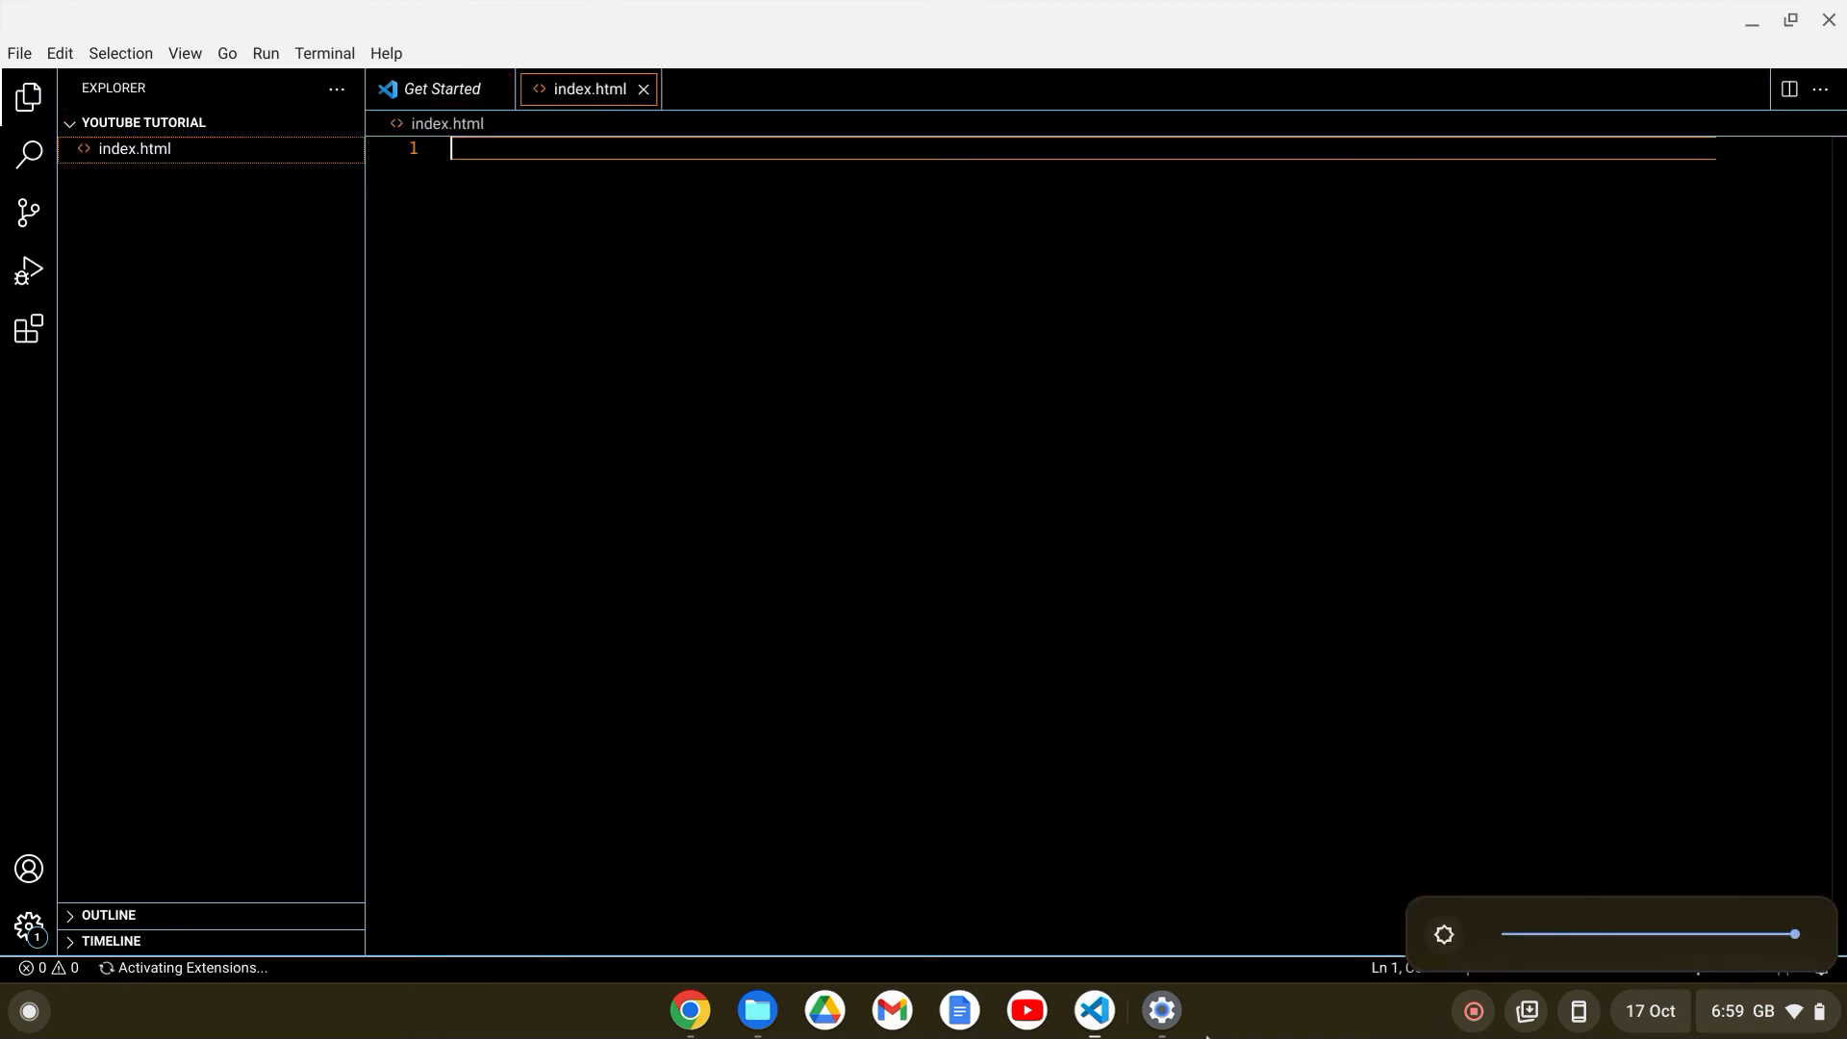
type("<")
key("XF86MonBrightnessUp")
type("htm")
key("BackSpace")
key("BackSpace")
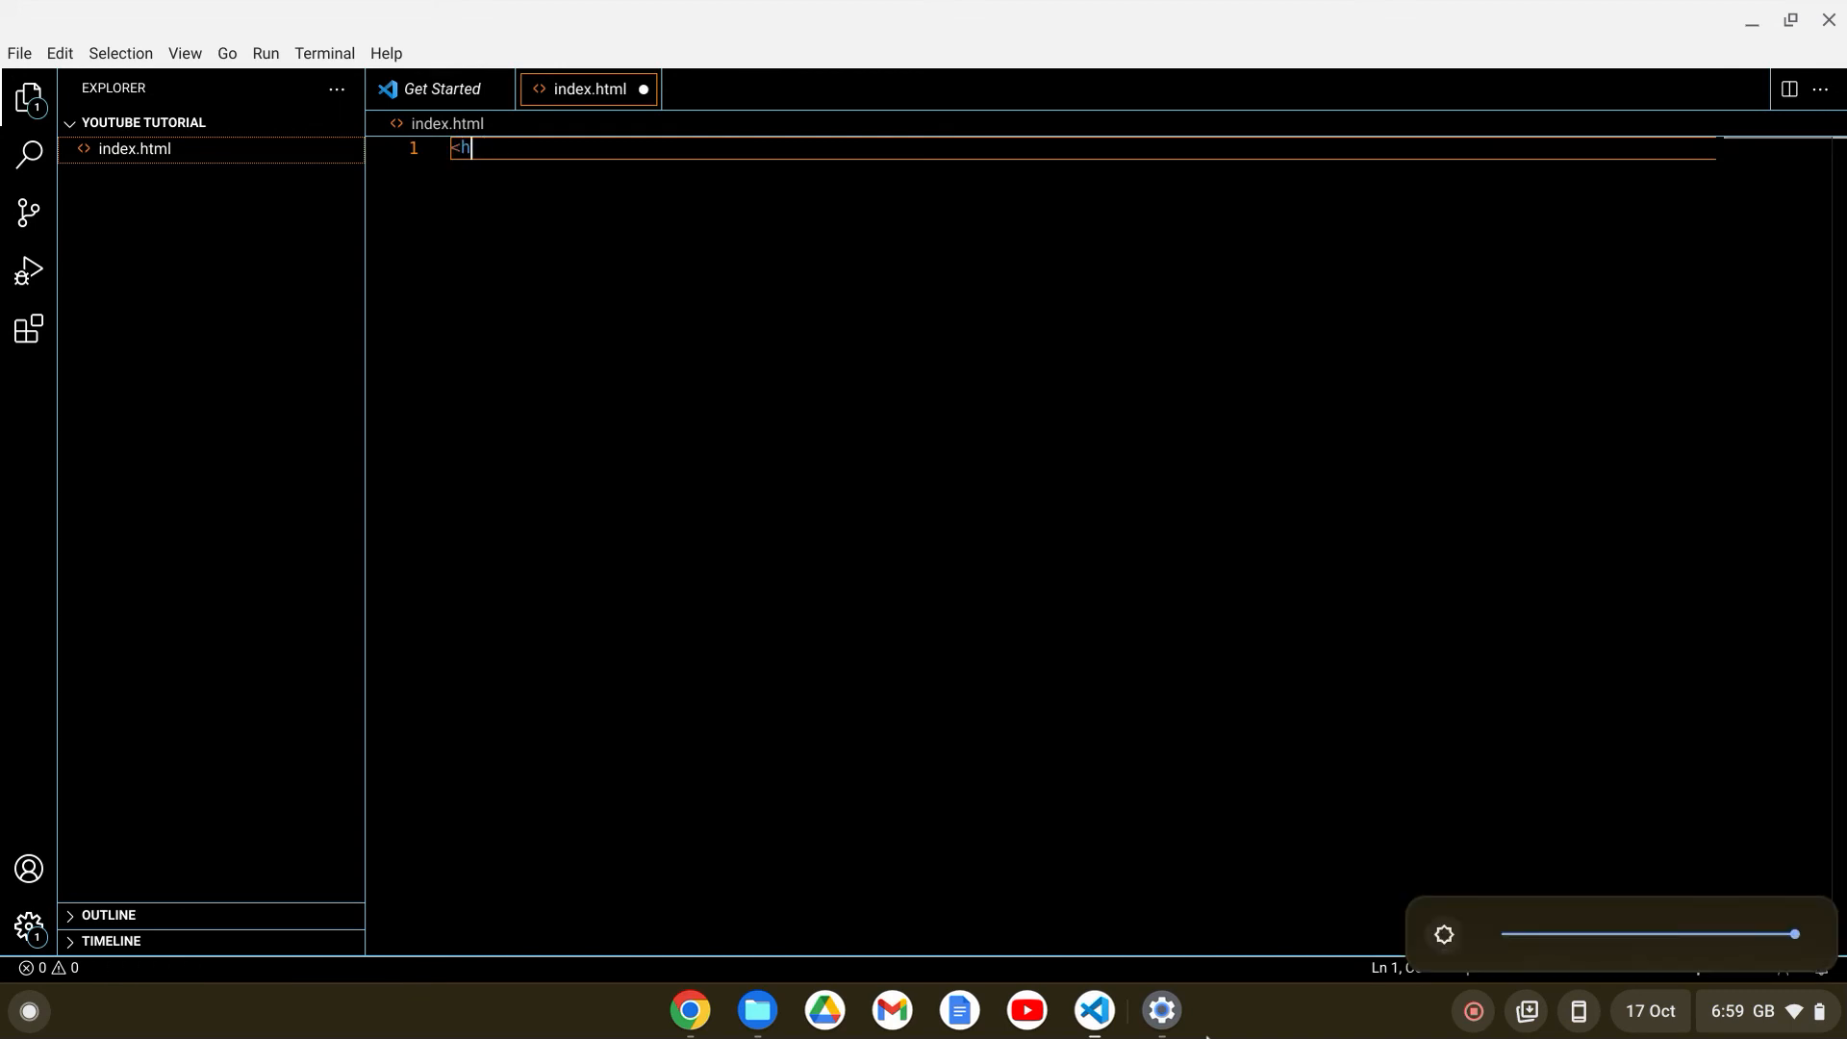
type("D")
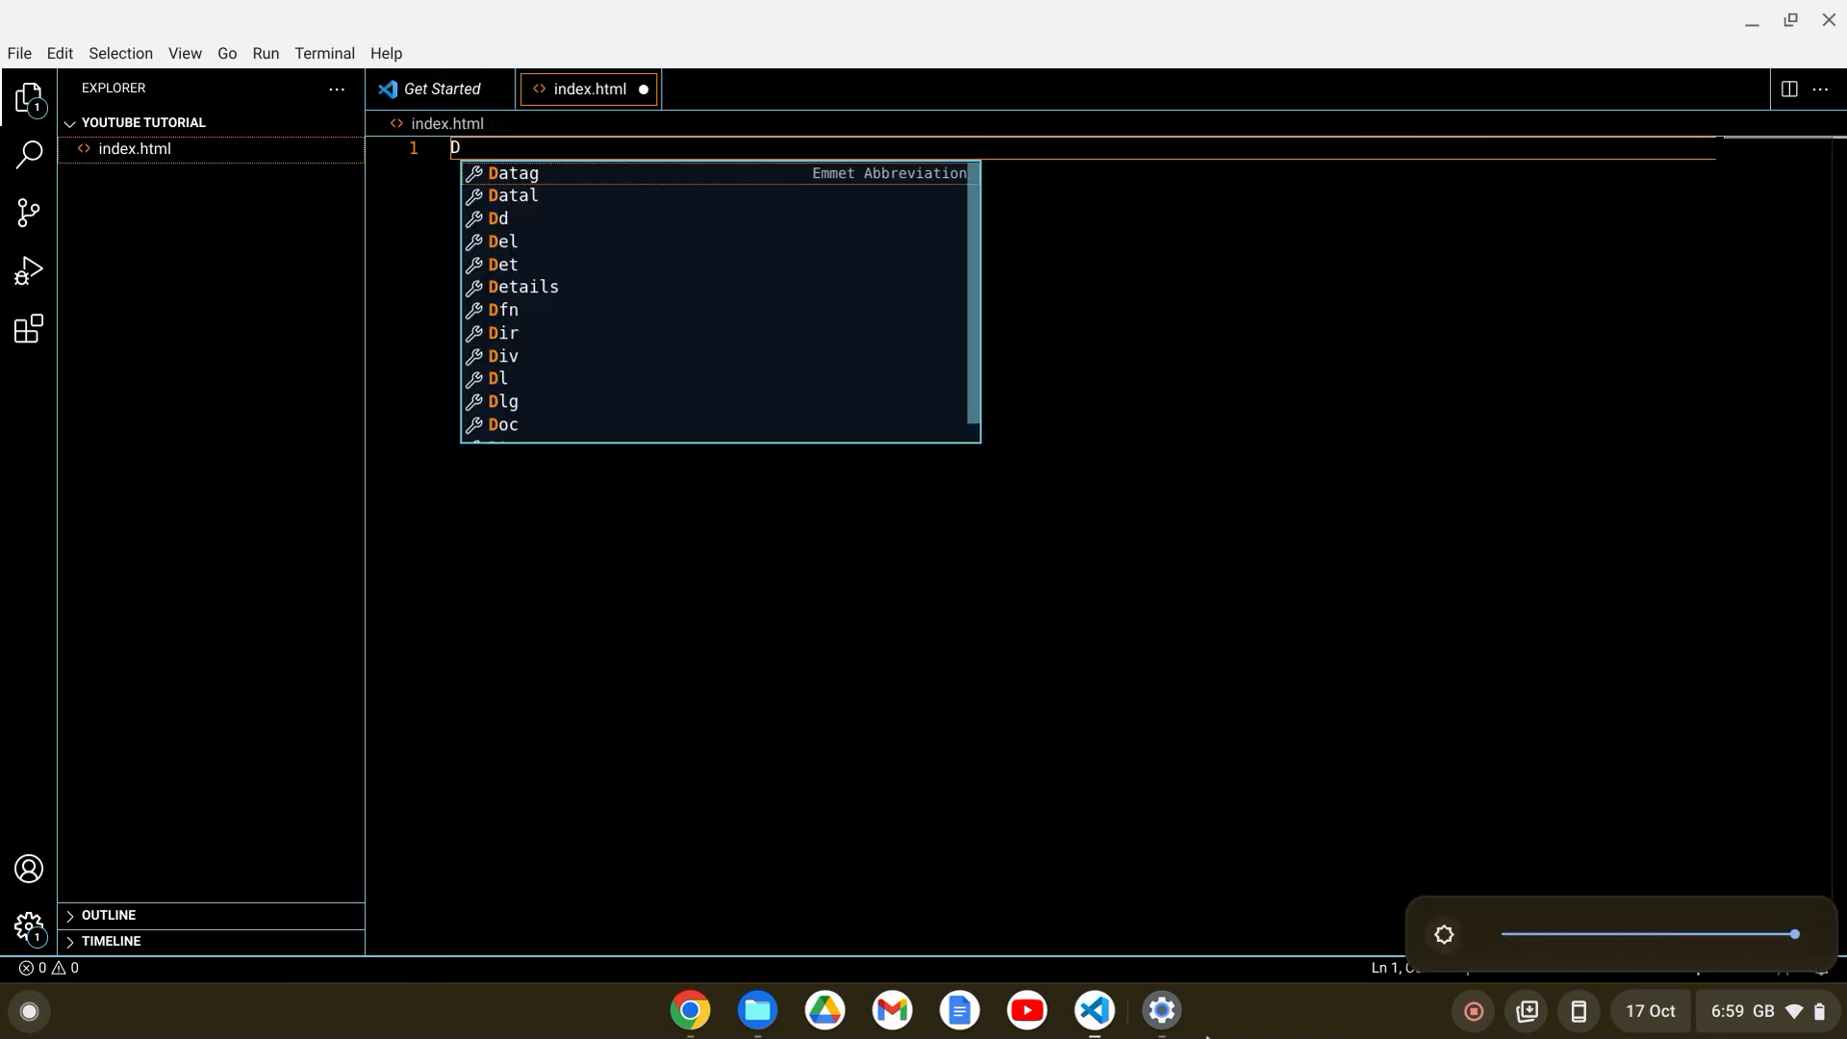
key("BackSpace")
Write !DOCTYPE <html> on the first line of index.html, with the closing </html> tag below blank lines.
type("!")
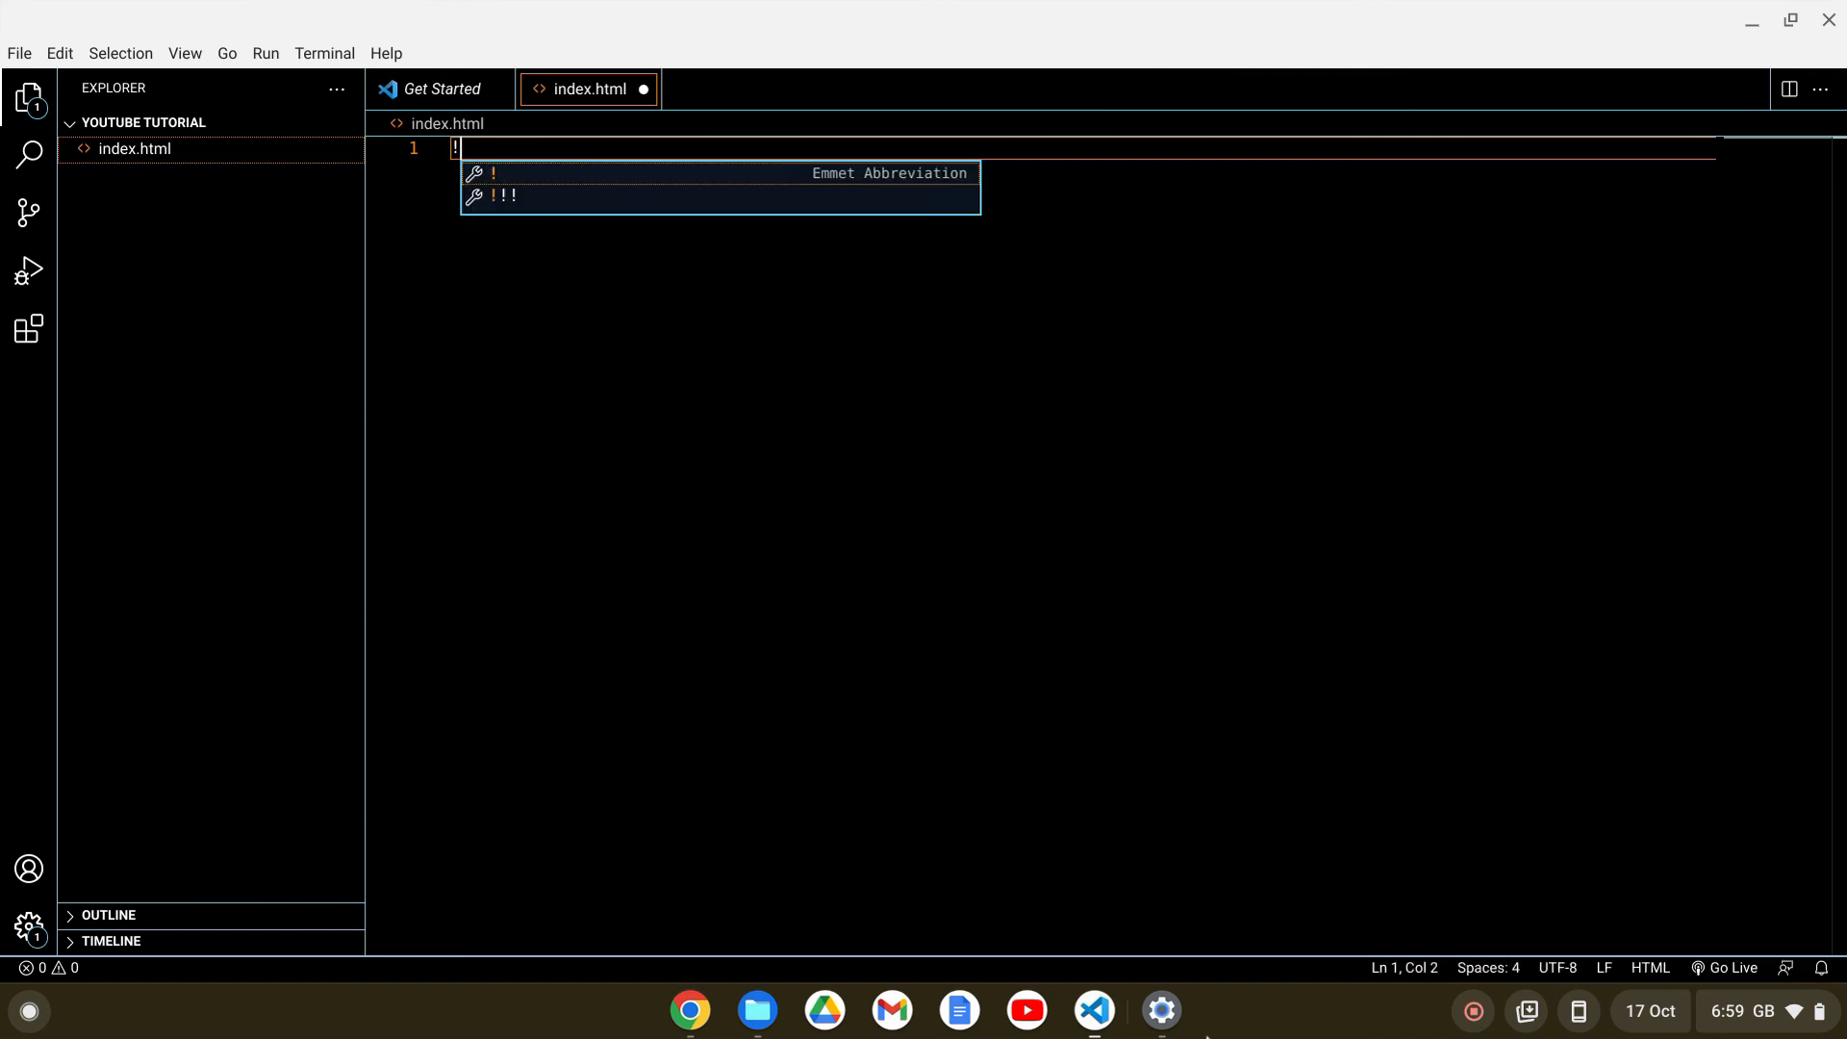
type("DOCTYPE")
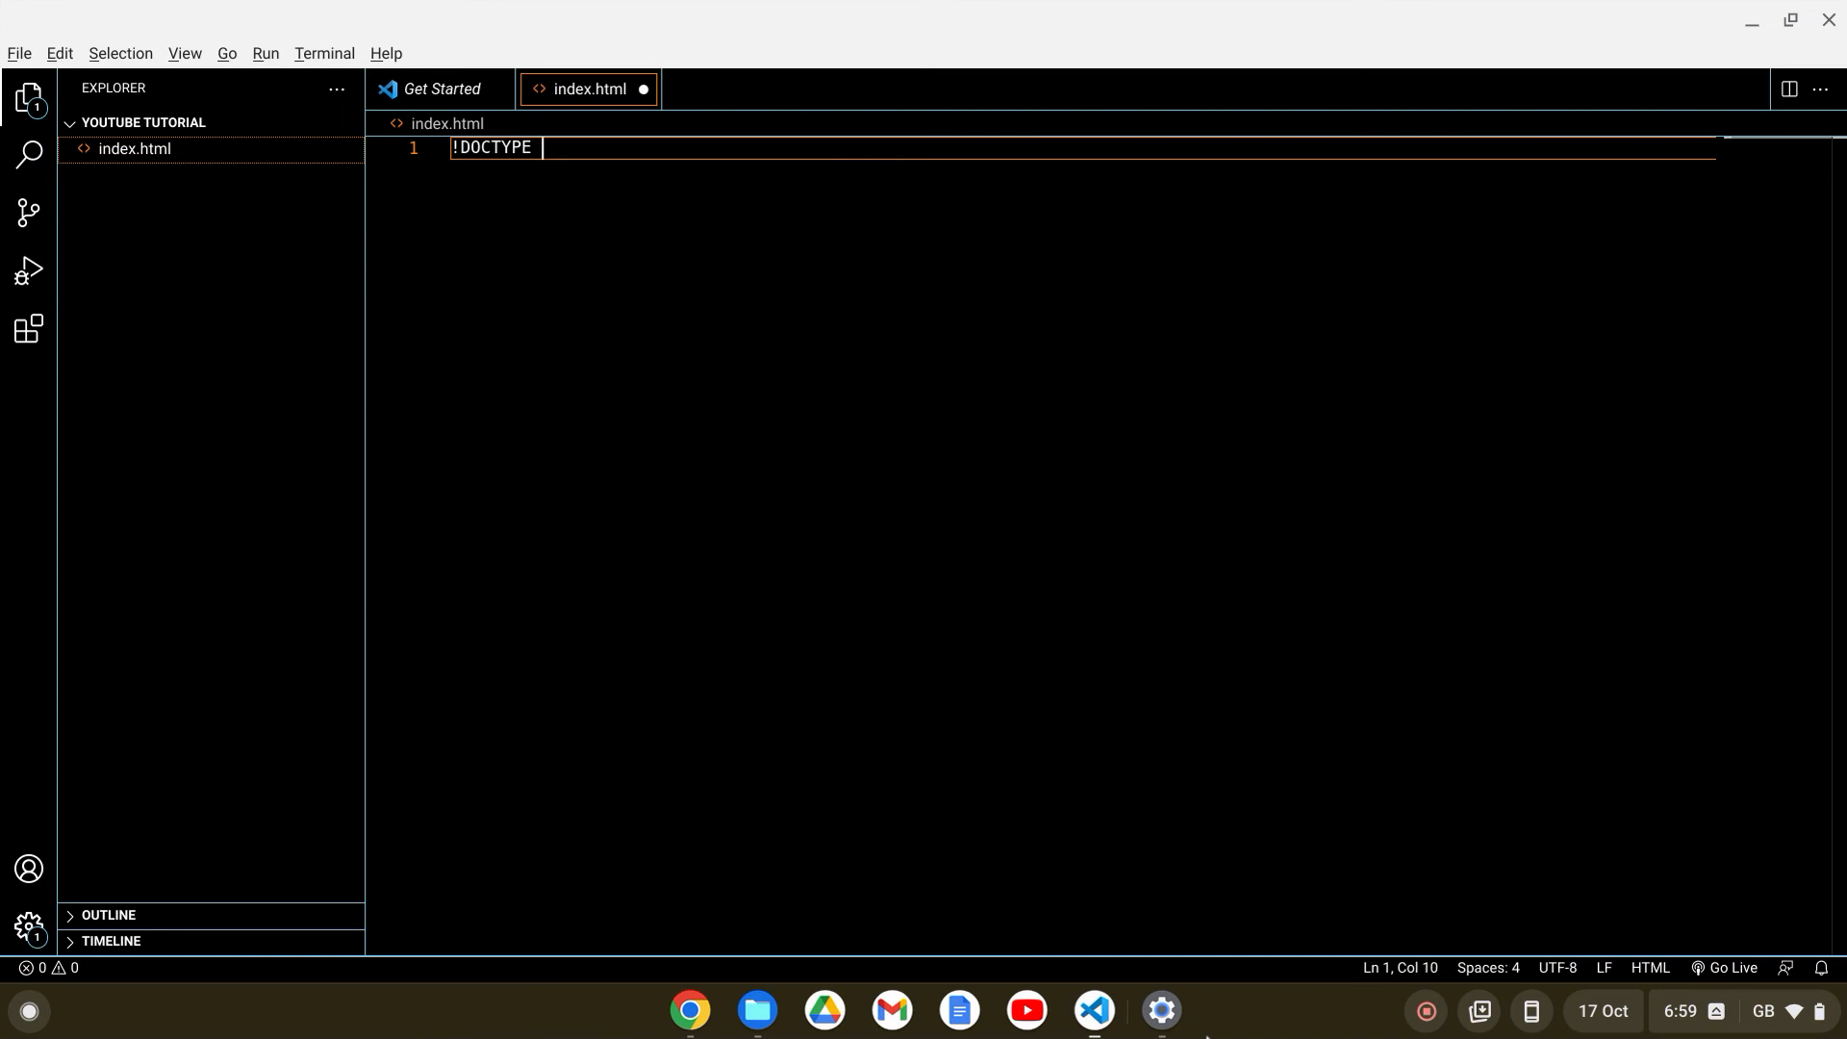
type(" <html")
key("Tab")
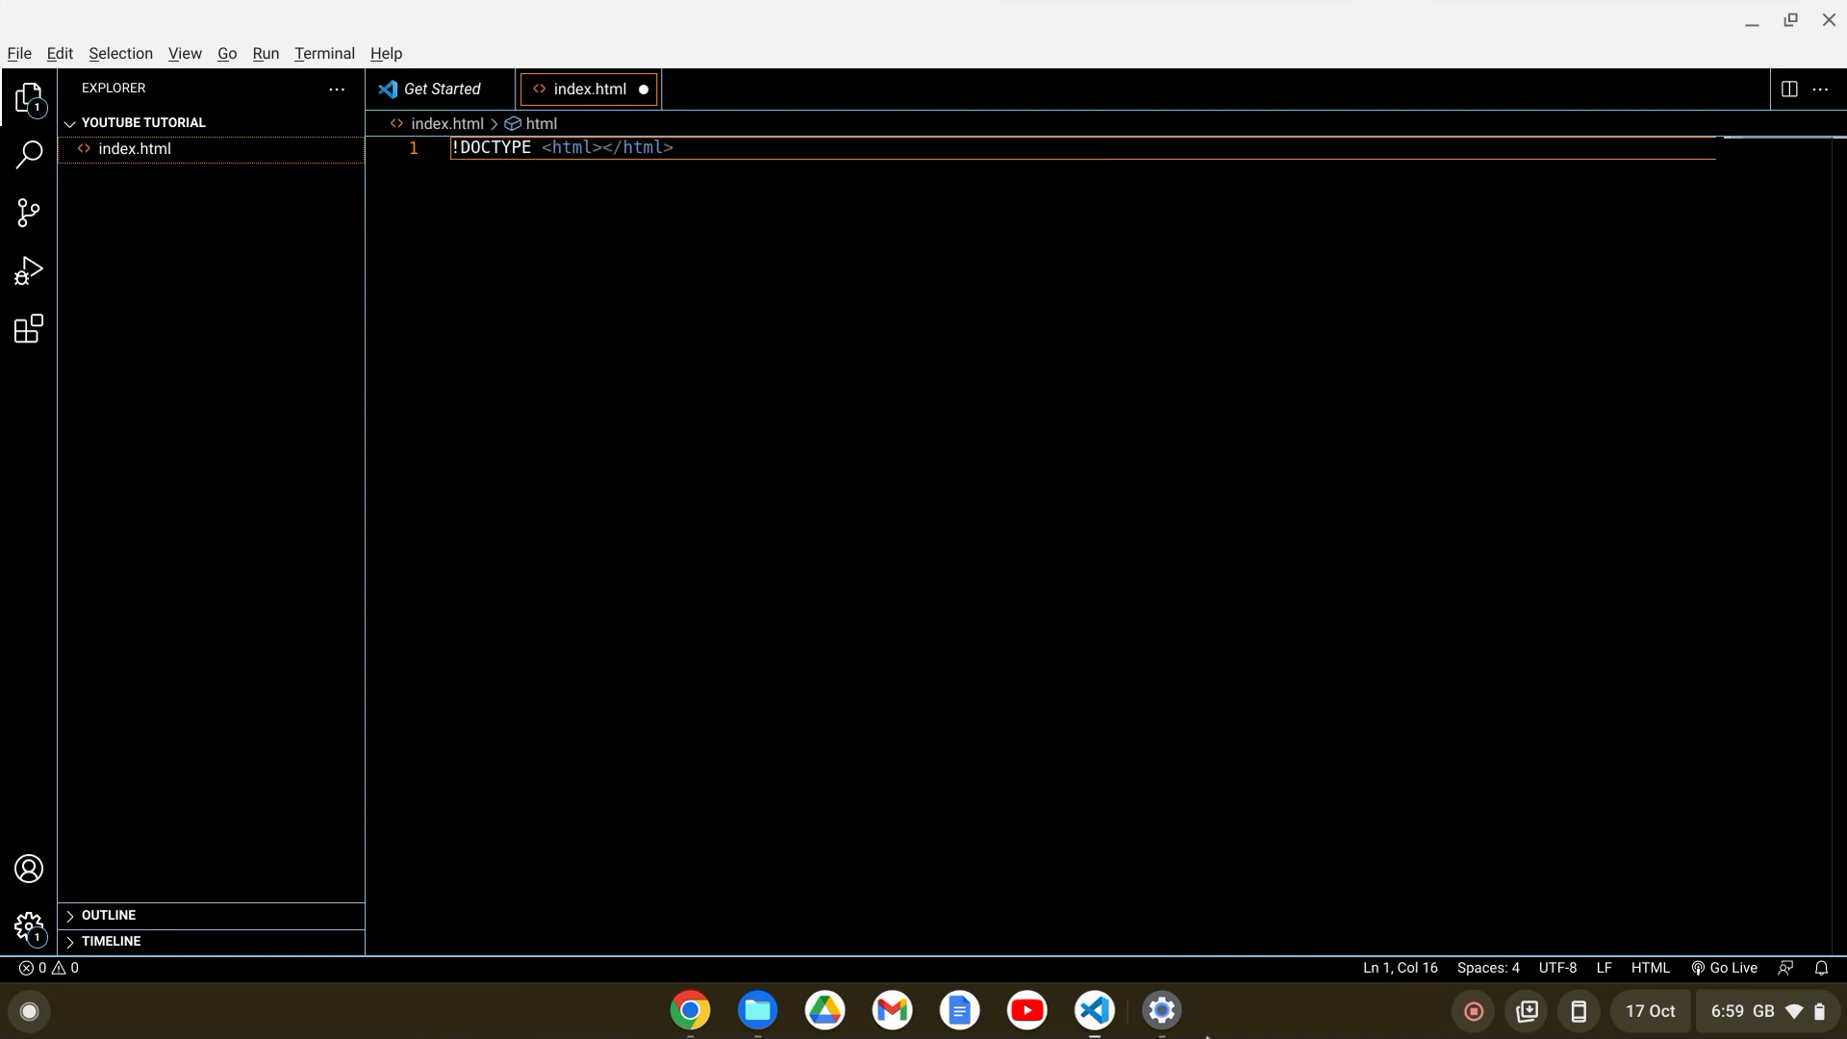
key("Return")
key("Return")
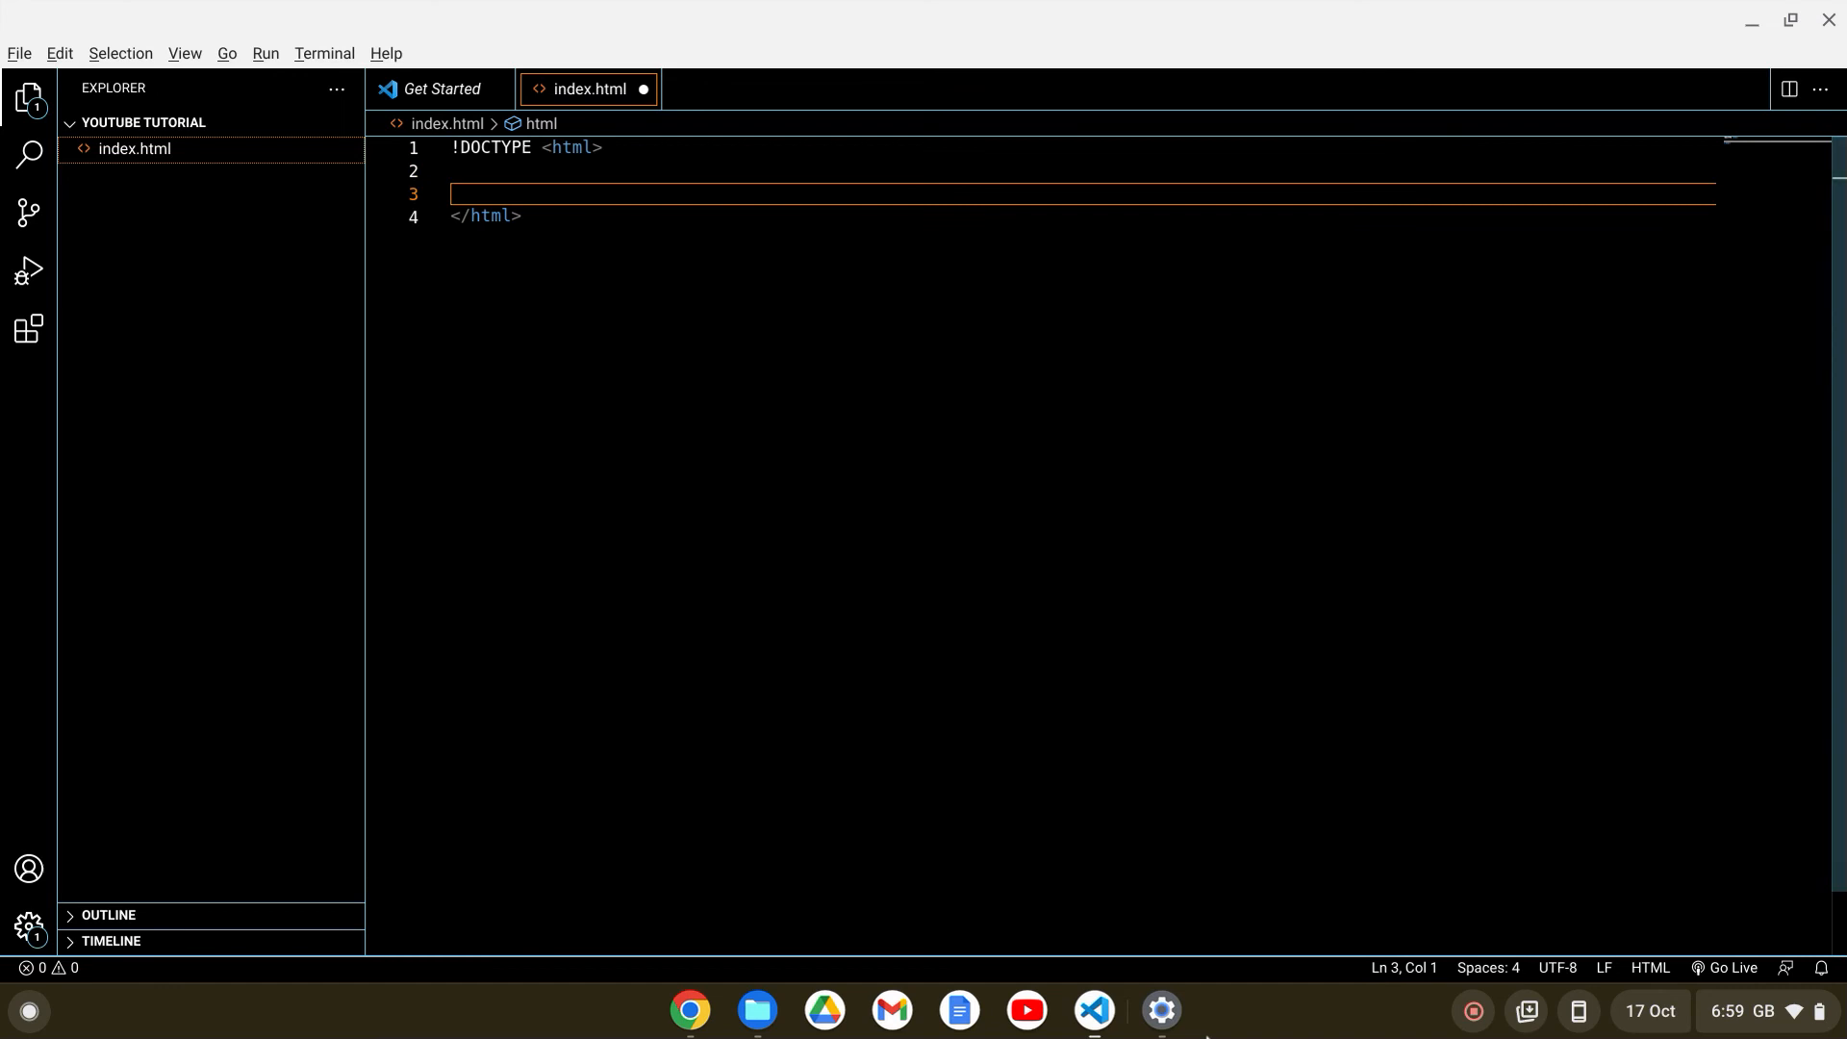
Add a head element with blank lines between its opening and closing tags inside the html element.
type("<")
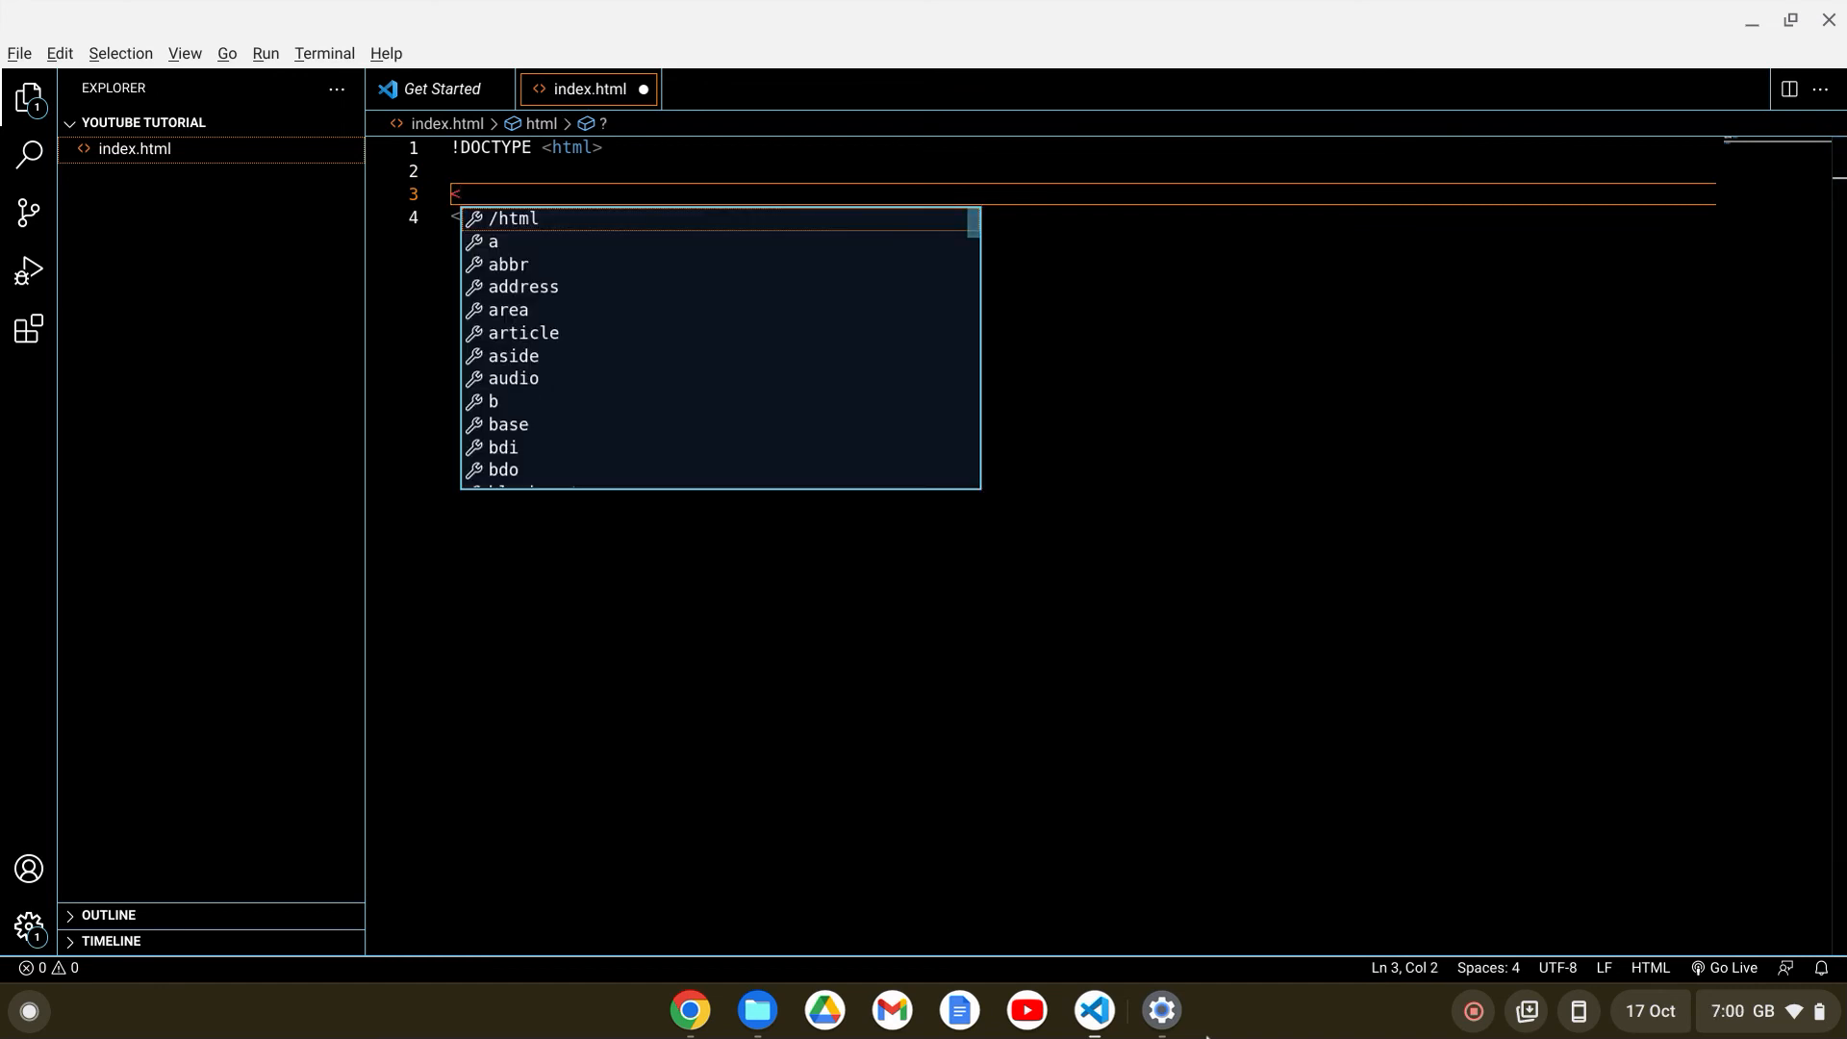
type("head>")
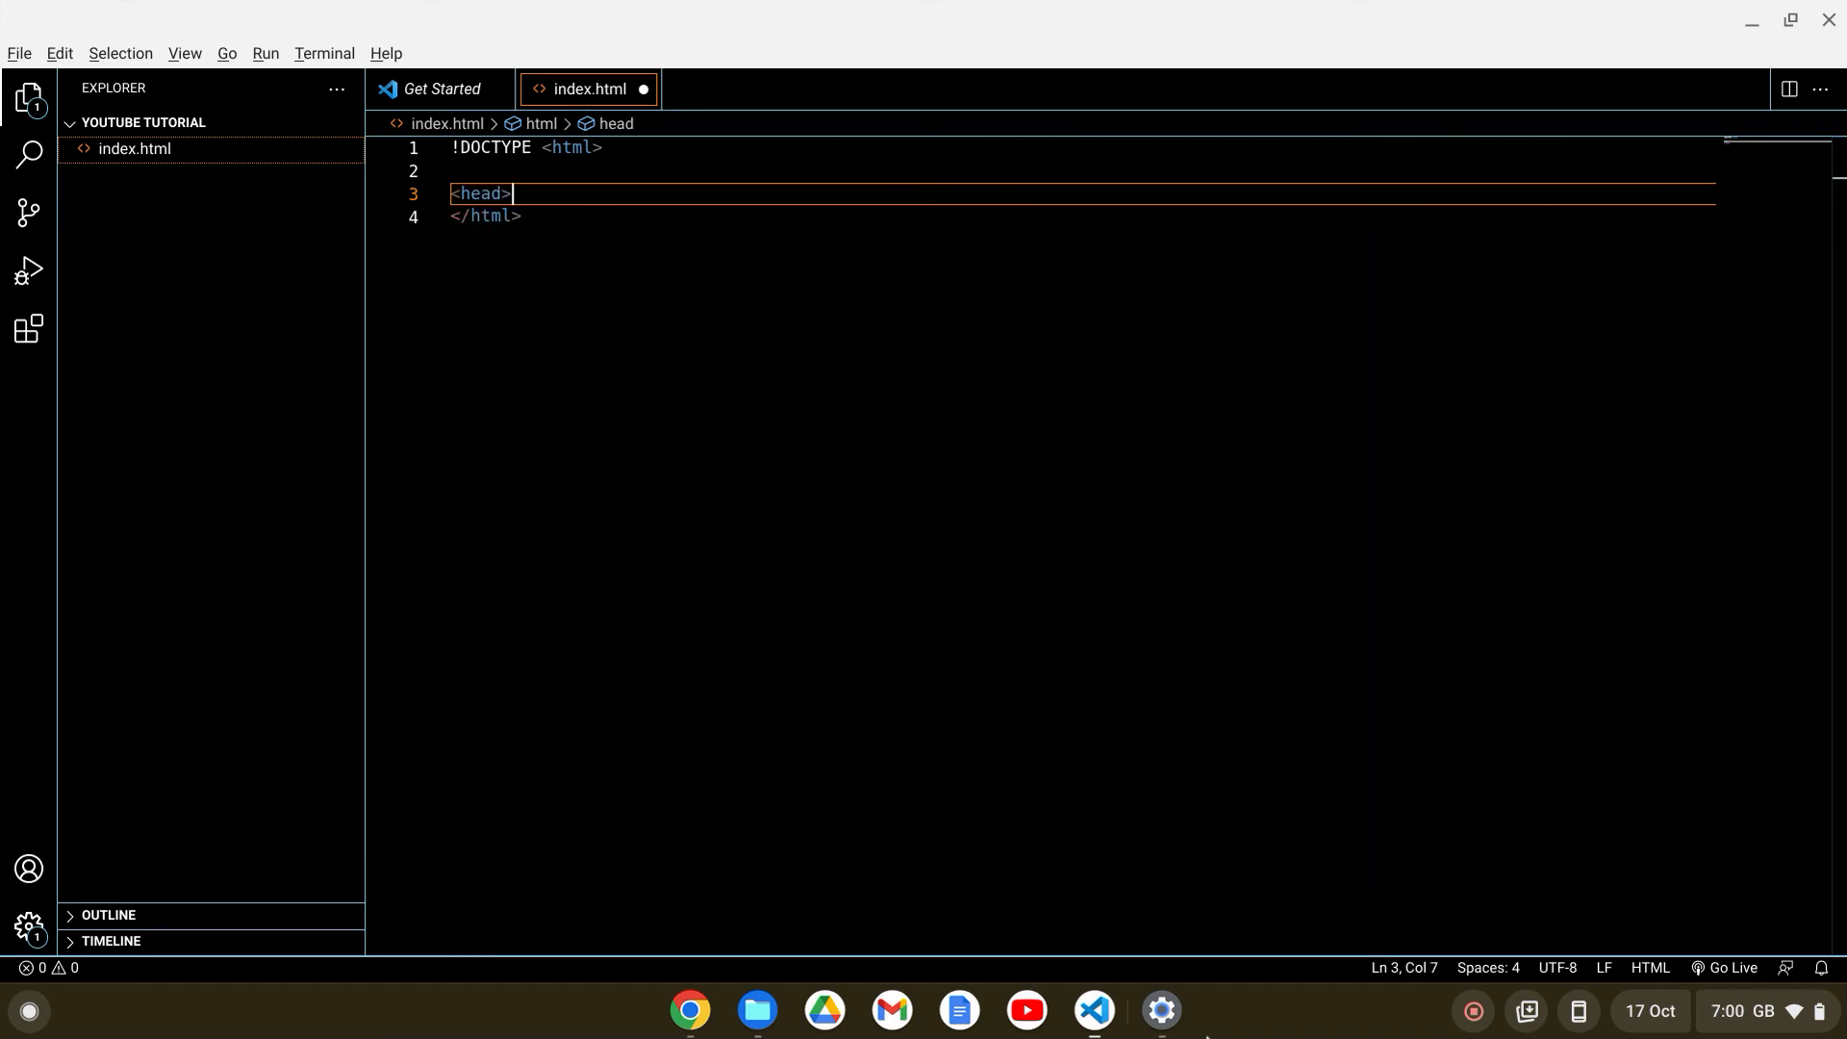
key("Return")
key("Return")
key("Return")
key("BackSpace")
key("BackSpace")
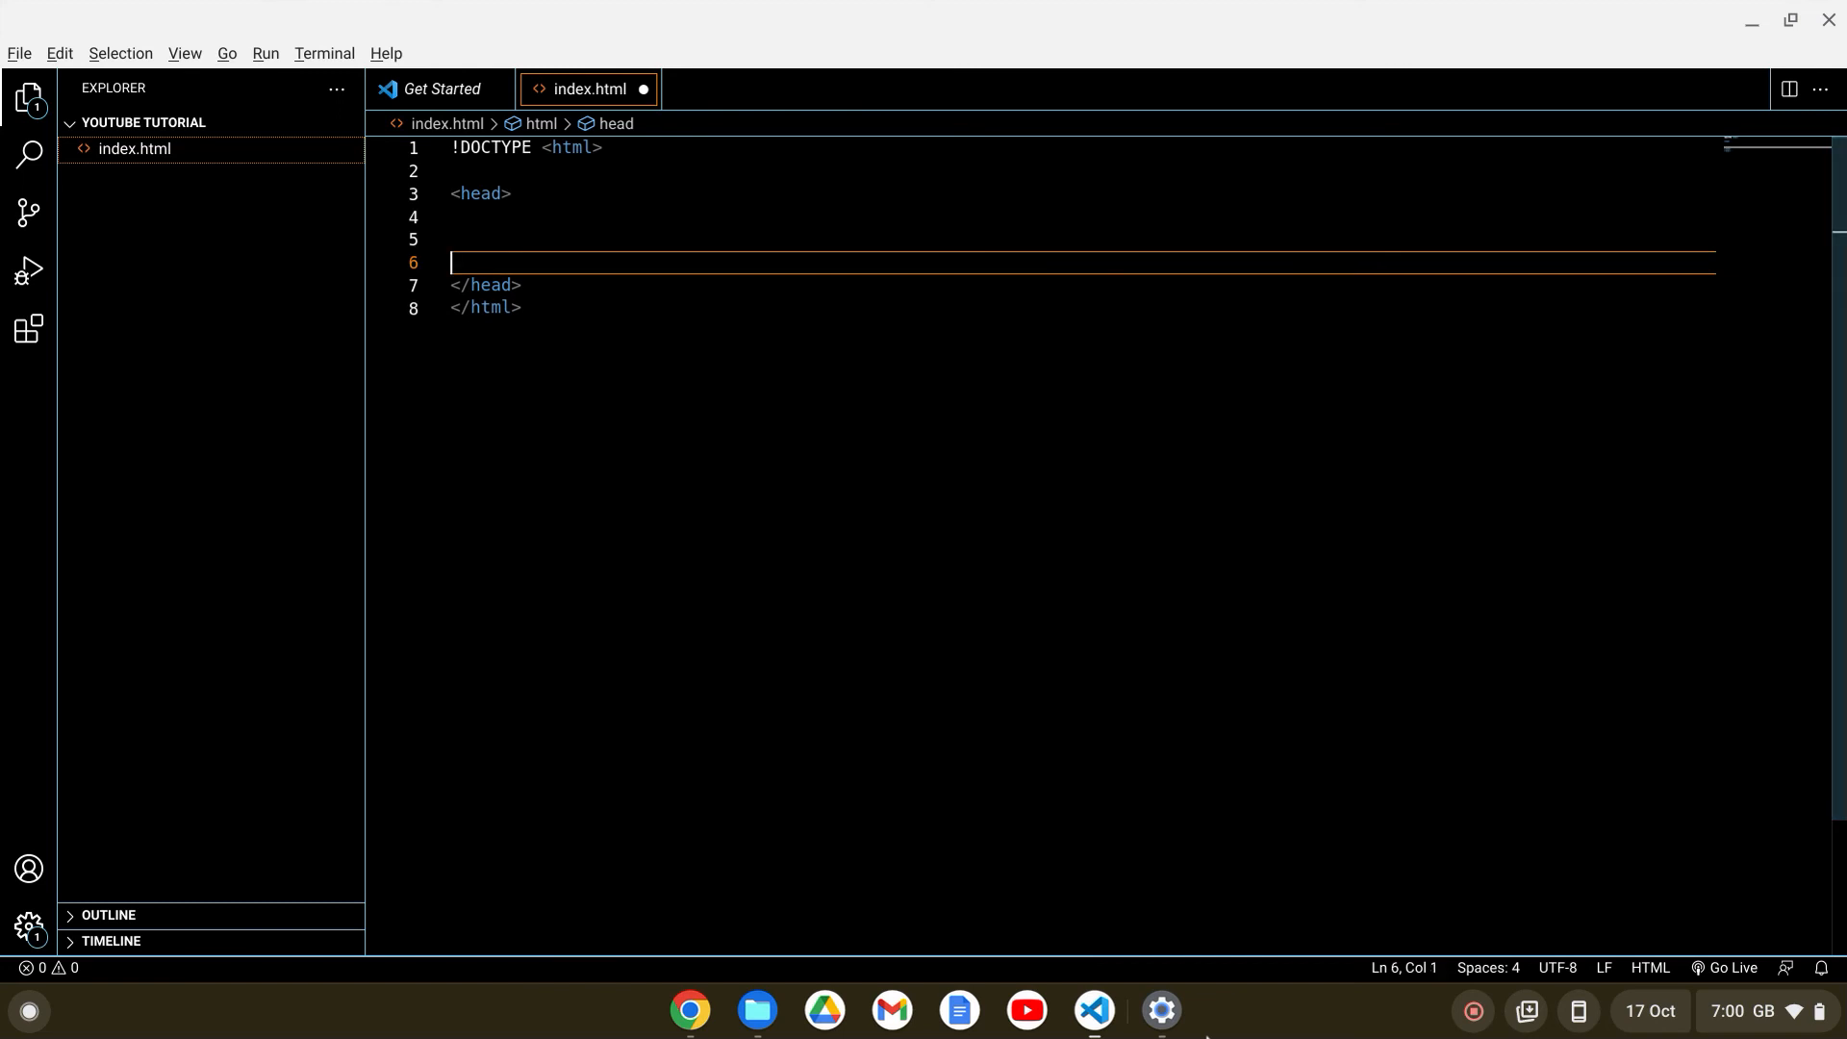
key("Return")
key("BackSpace")
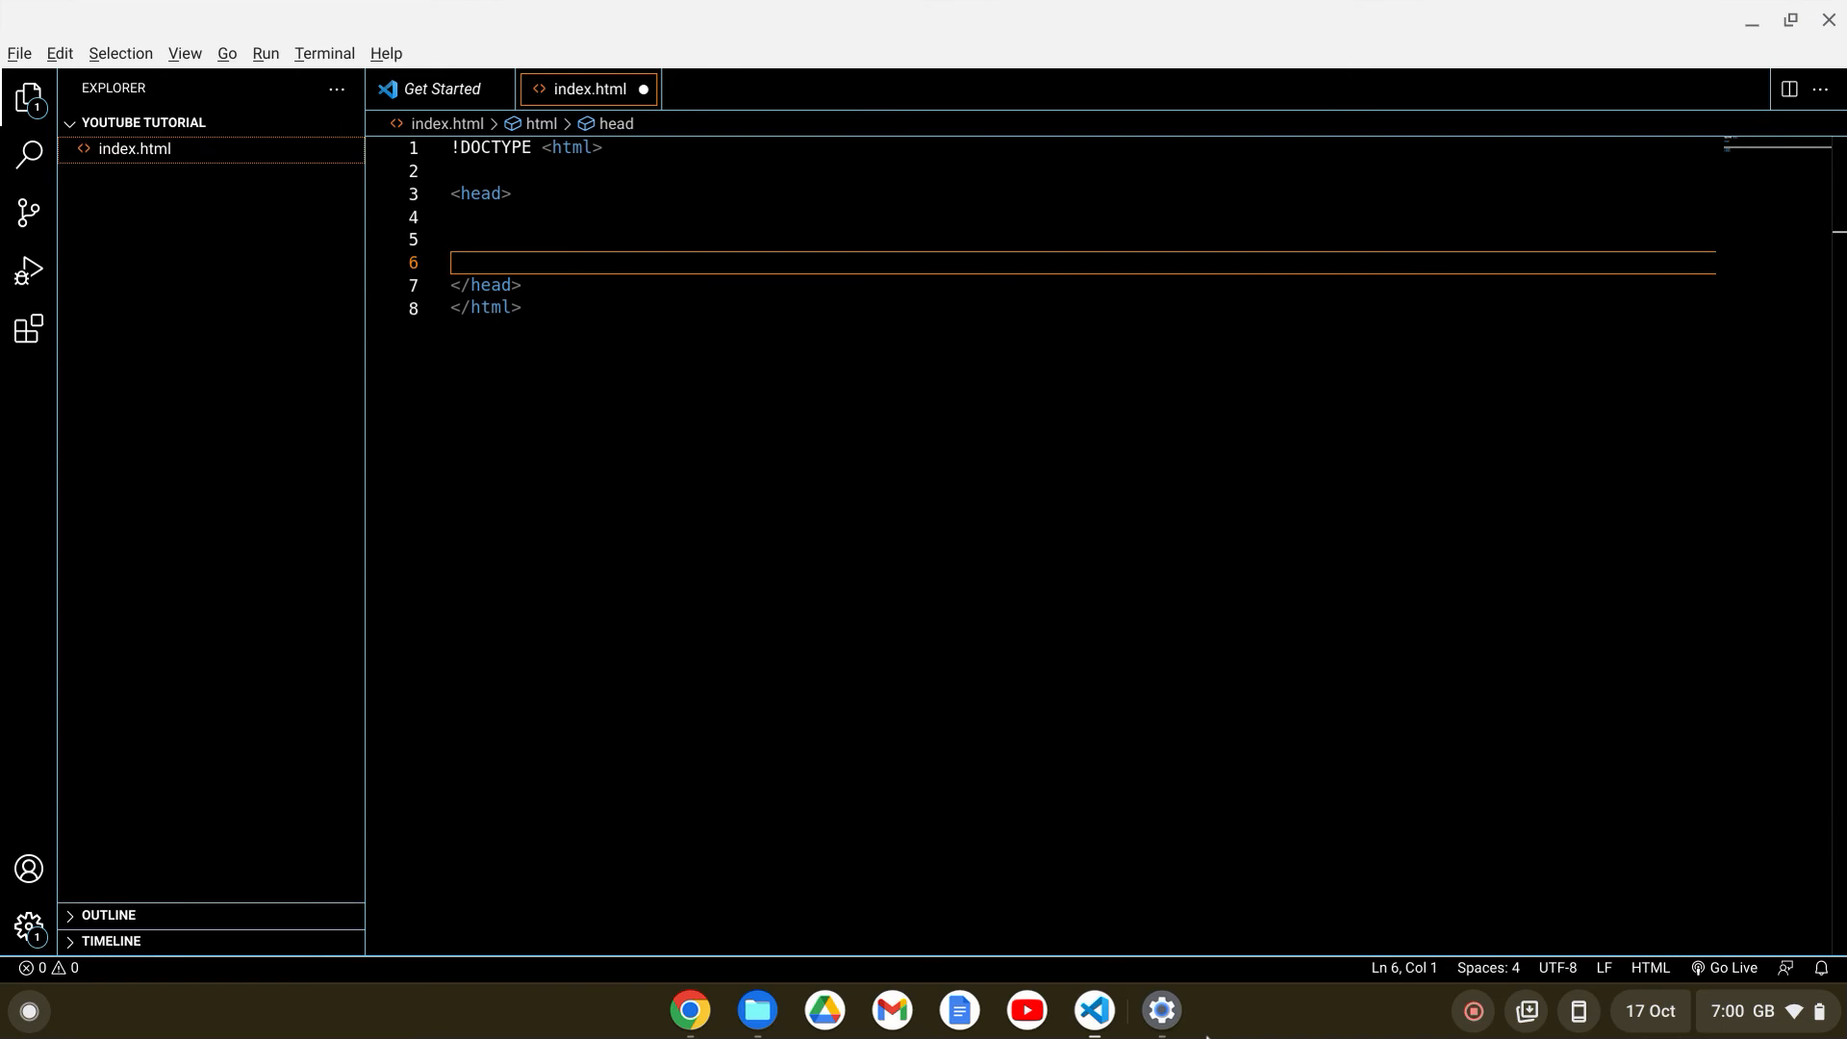
Add the line <tittle>Youtube Tutorial</tittle> inside the head element.
key("Up")
type("<tittle")
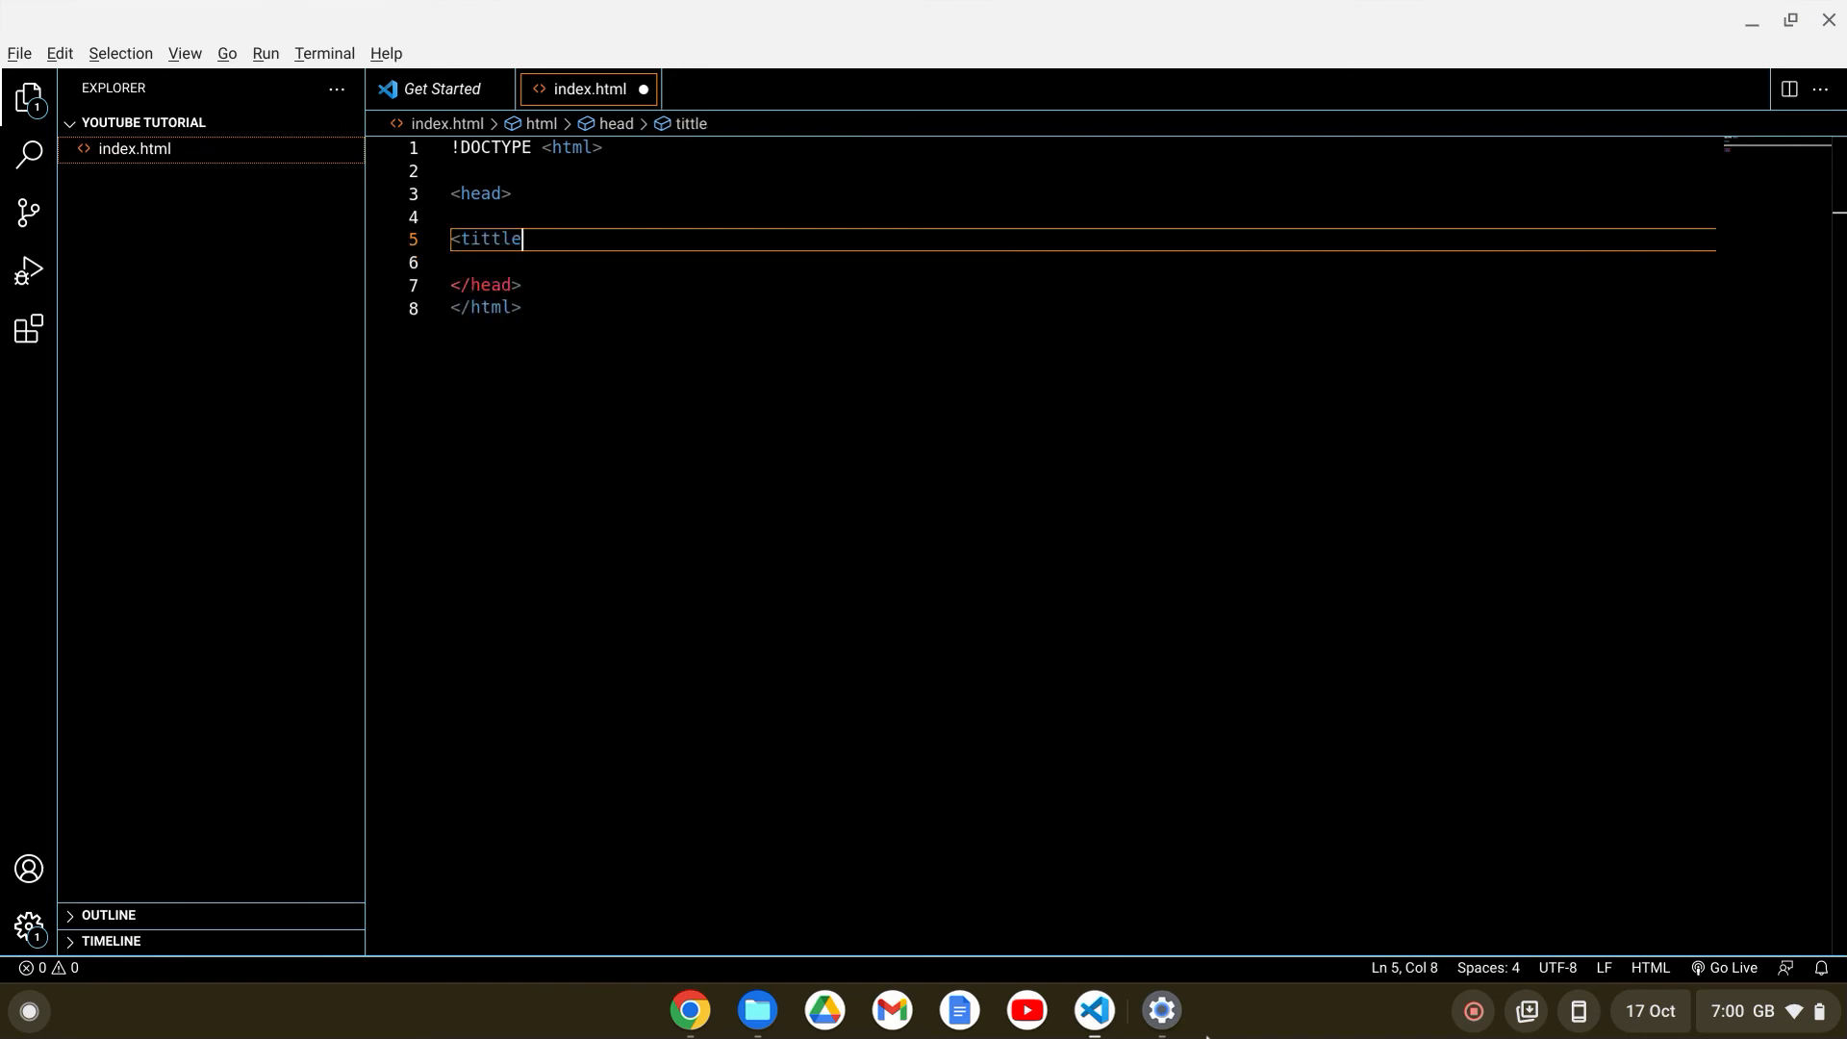
type(">Youtube Tutorial</tittle>")
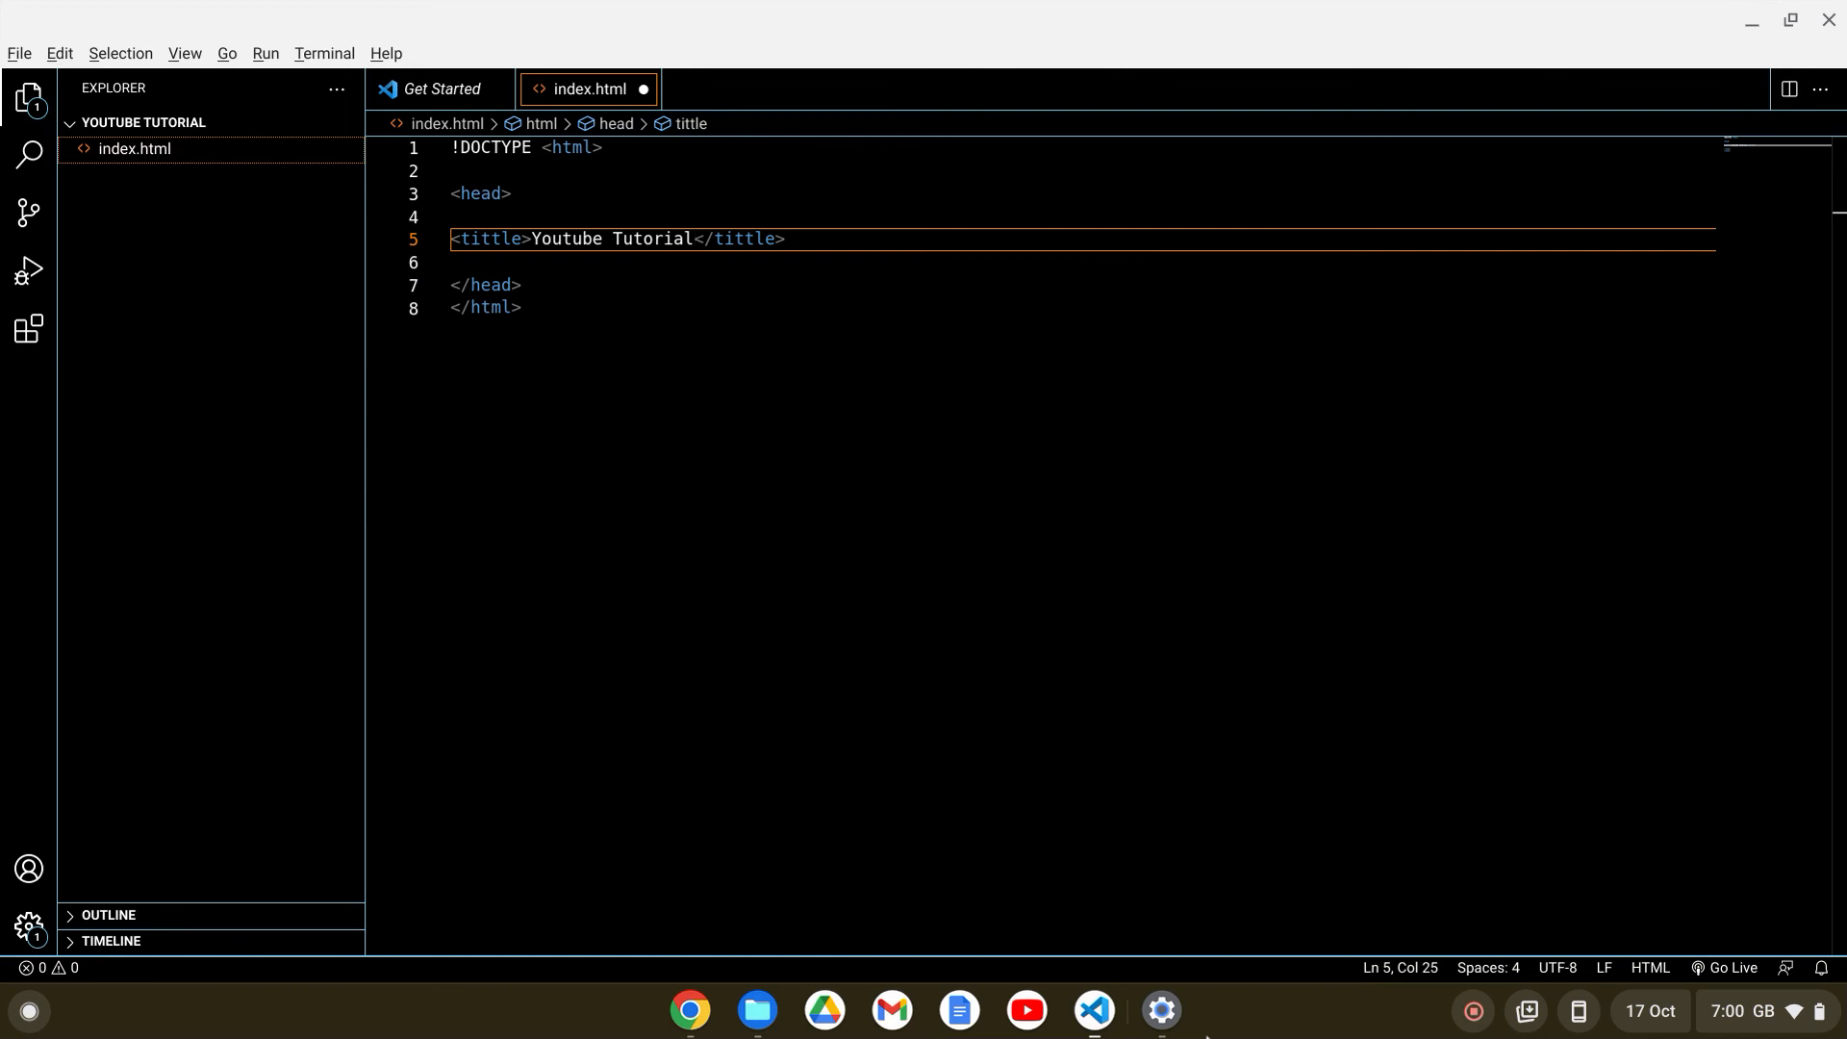
Add an h1 heading reading "Welcome to the h1" on the line below the tittle element.
key("Down")
type("h")
key("BackSpace")
type("<h1>")
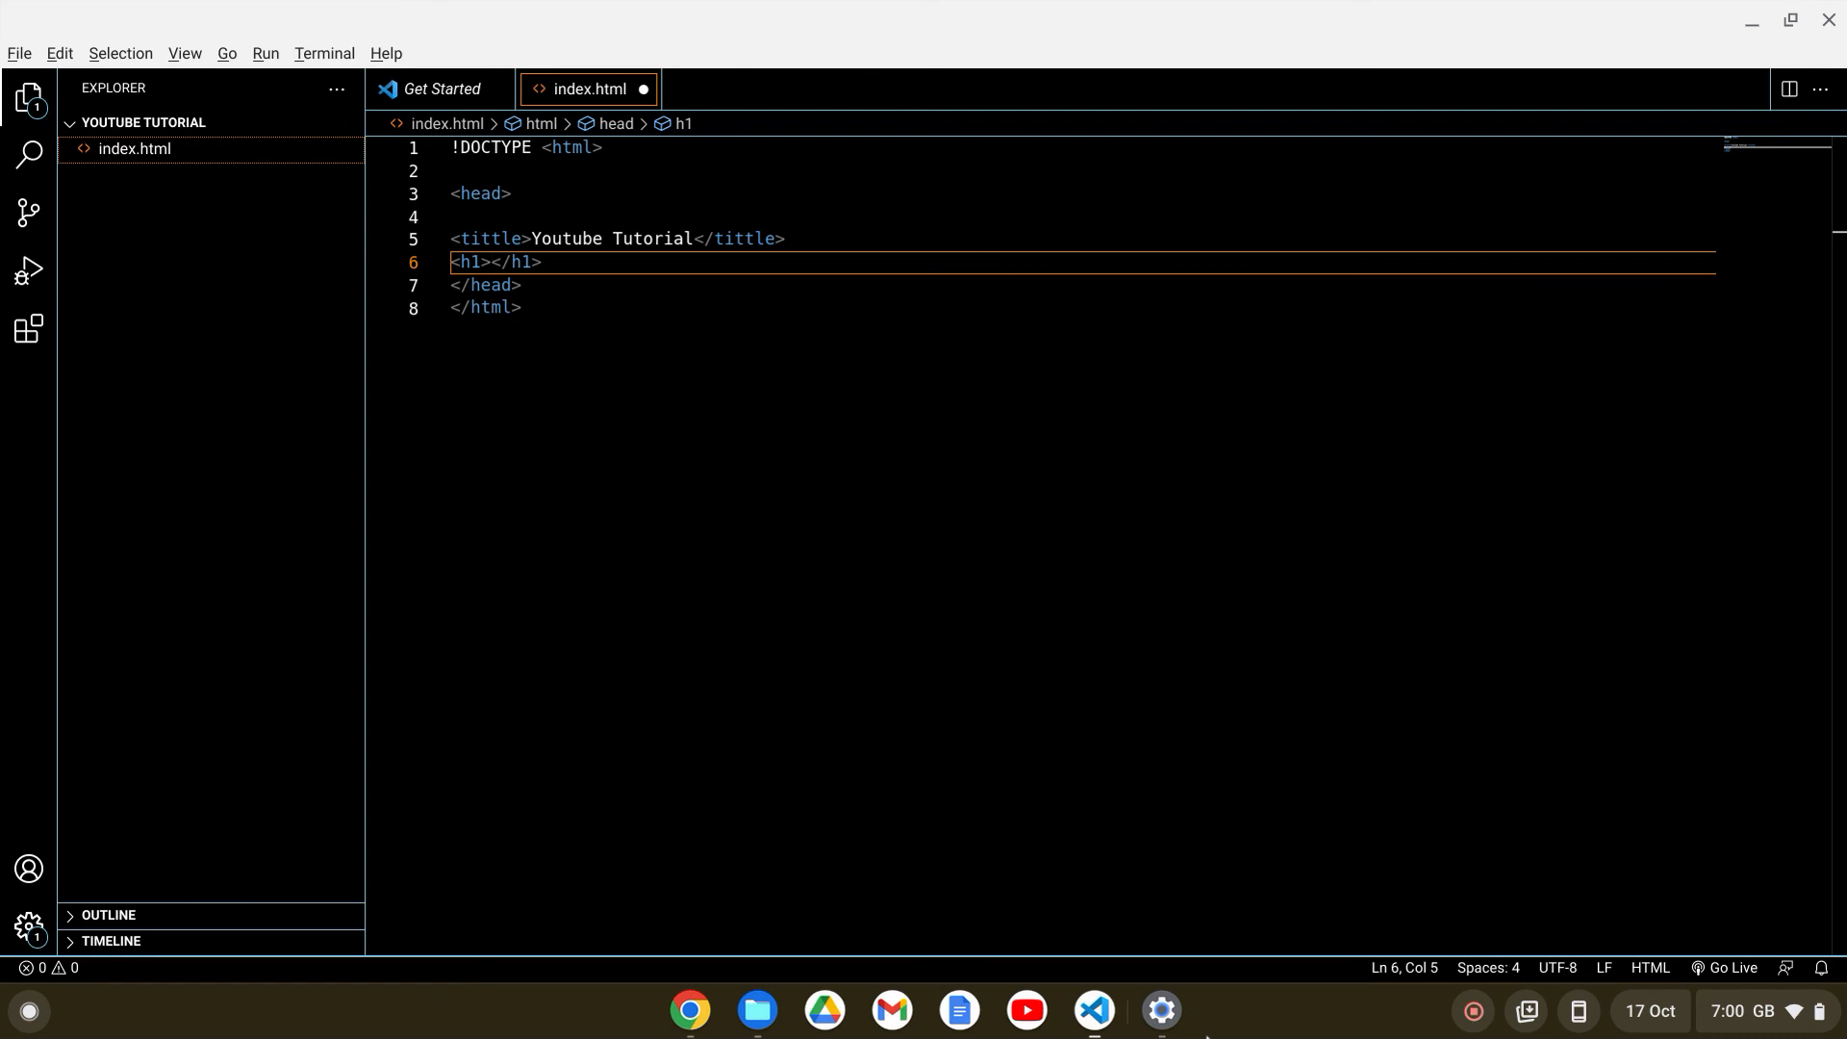
type("Welcome to the ")
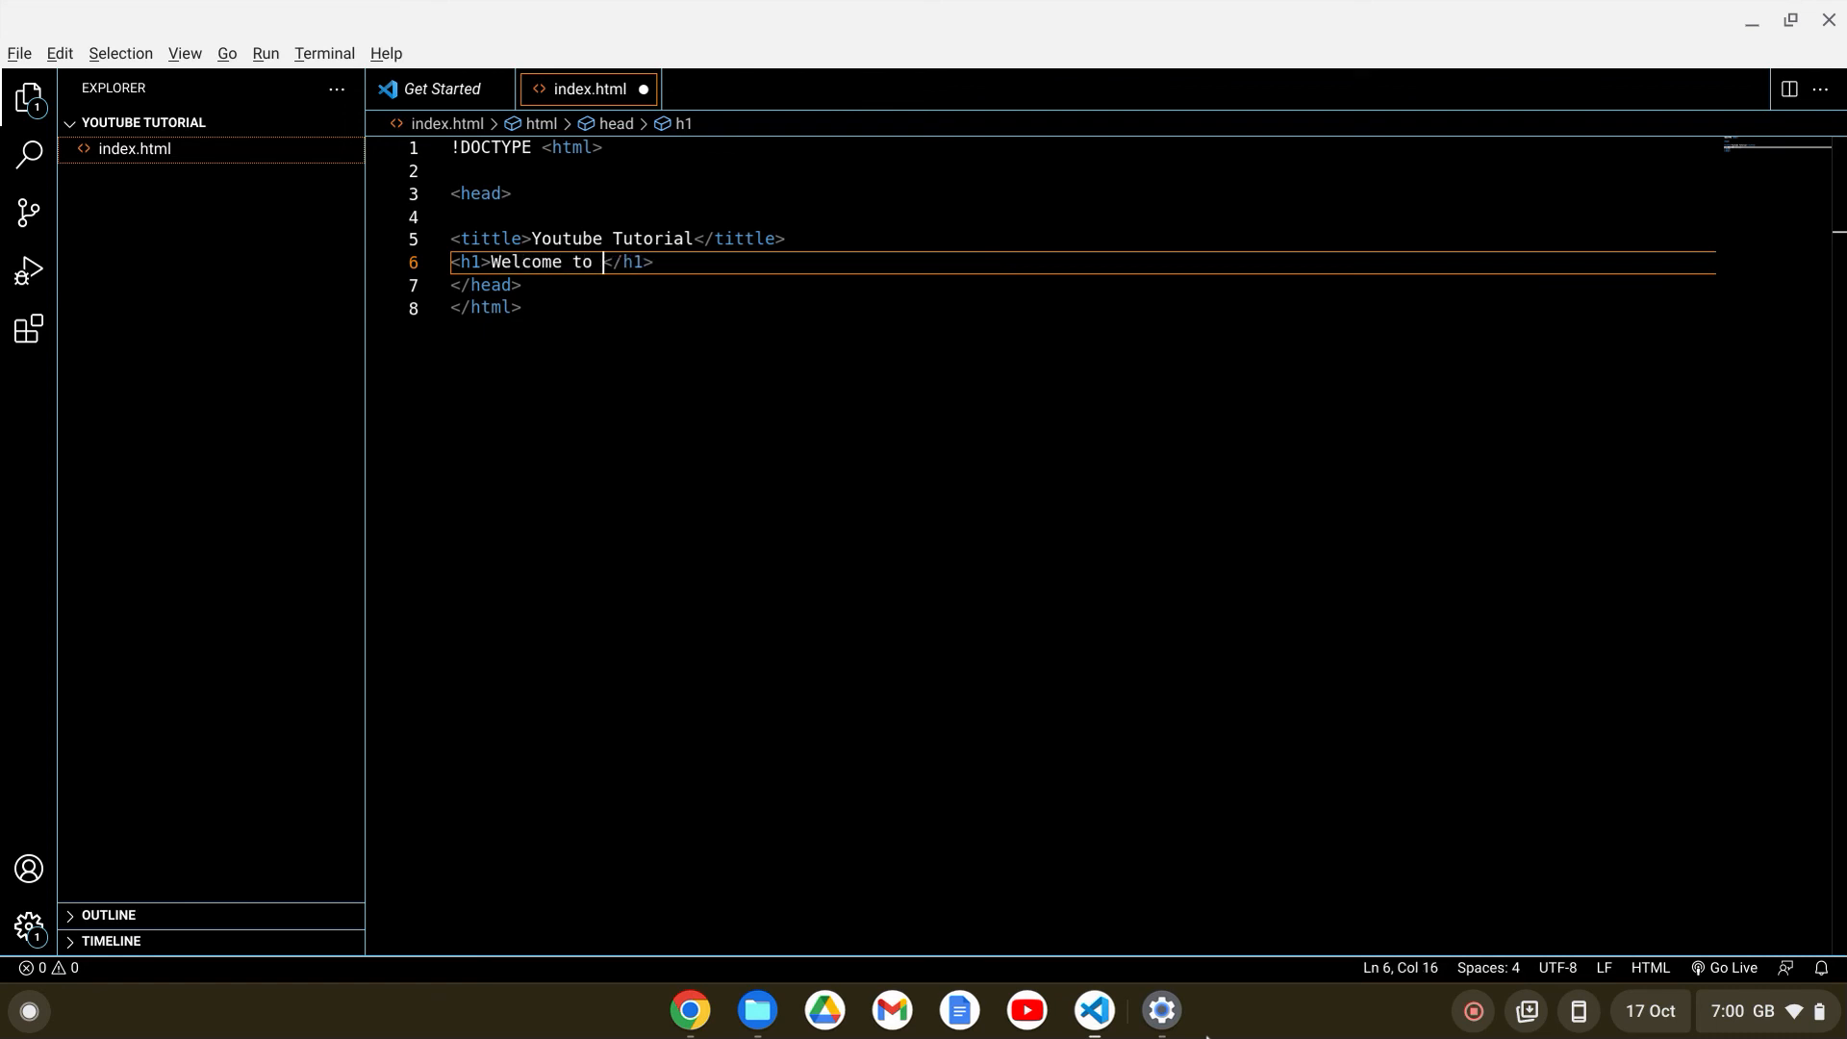
type("th")
key("BackSpace")
key("BackSpace")
type("h1")
key("Escape")
key("Down")
key("Down")
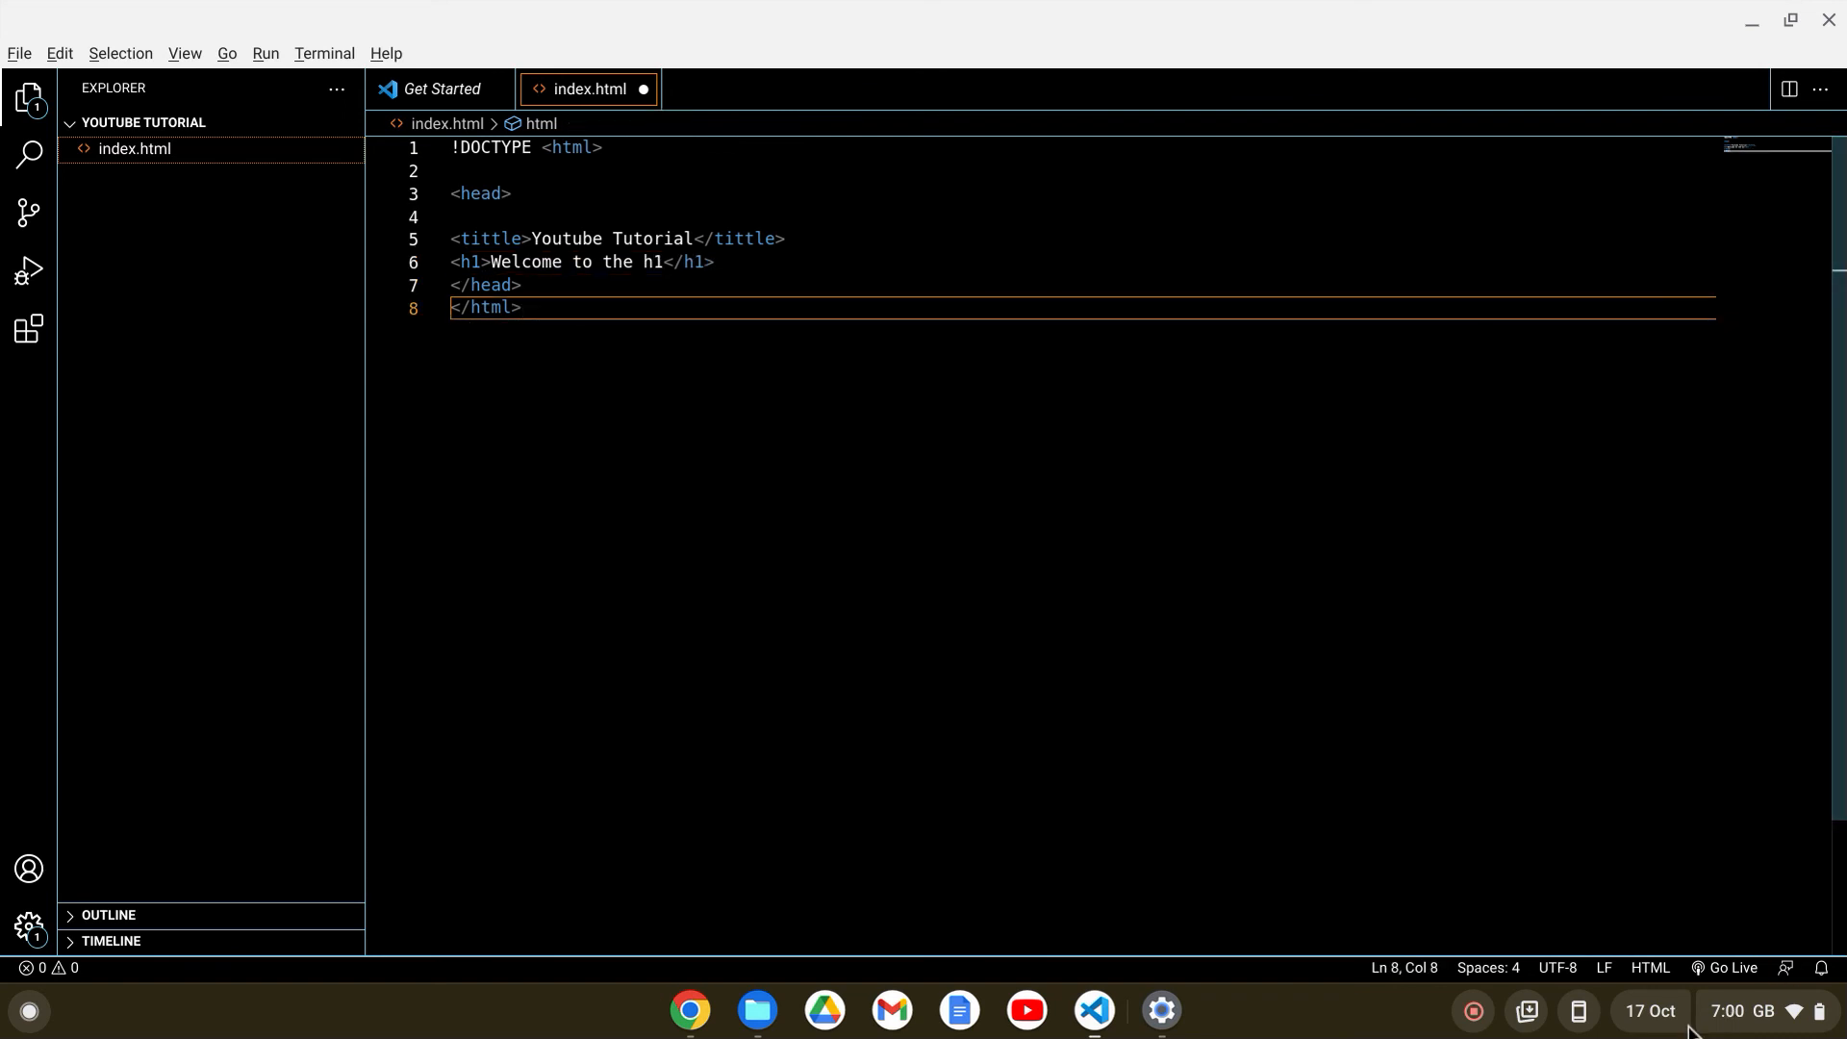
Save index.html, open it in the browser with Live Server and highlight the !DOCTYPE text on the page.
key("ctrl+s")
left_click(1746, 970)
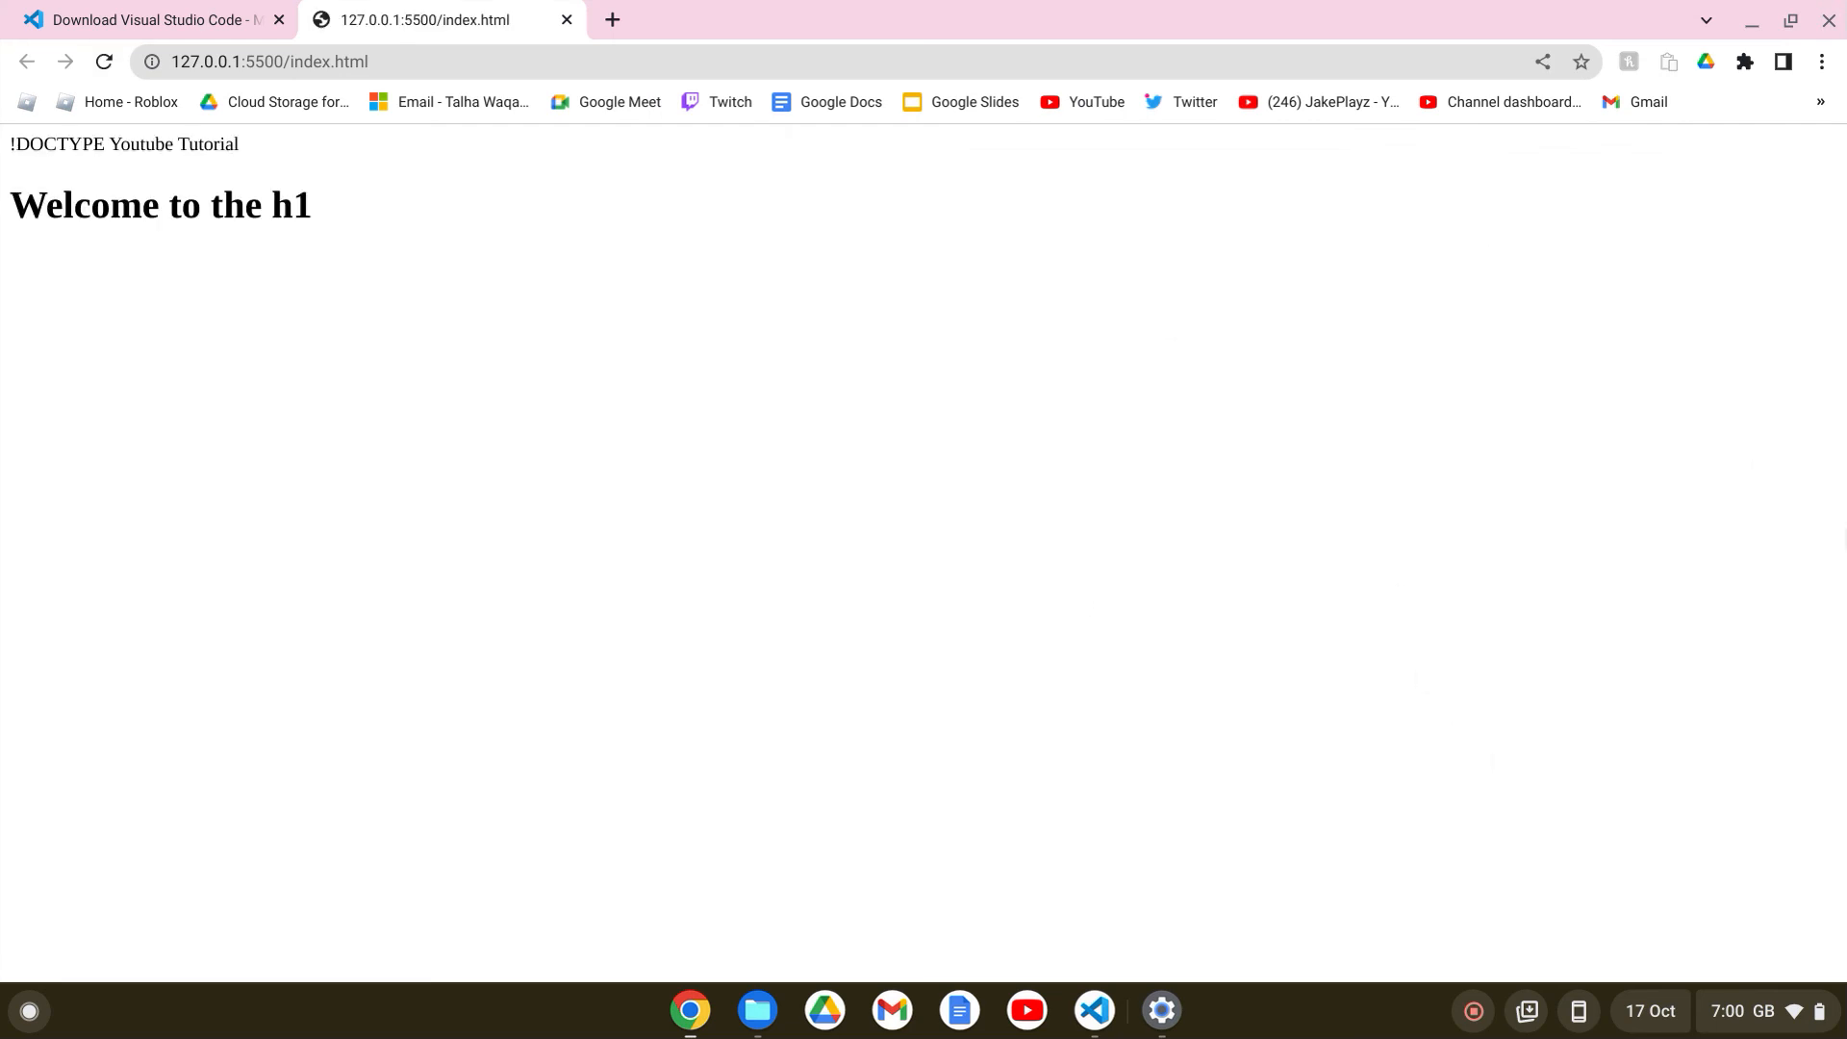
triple_click(99, 144)
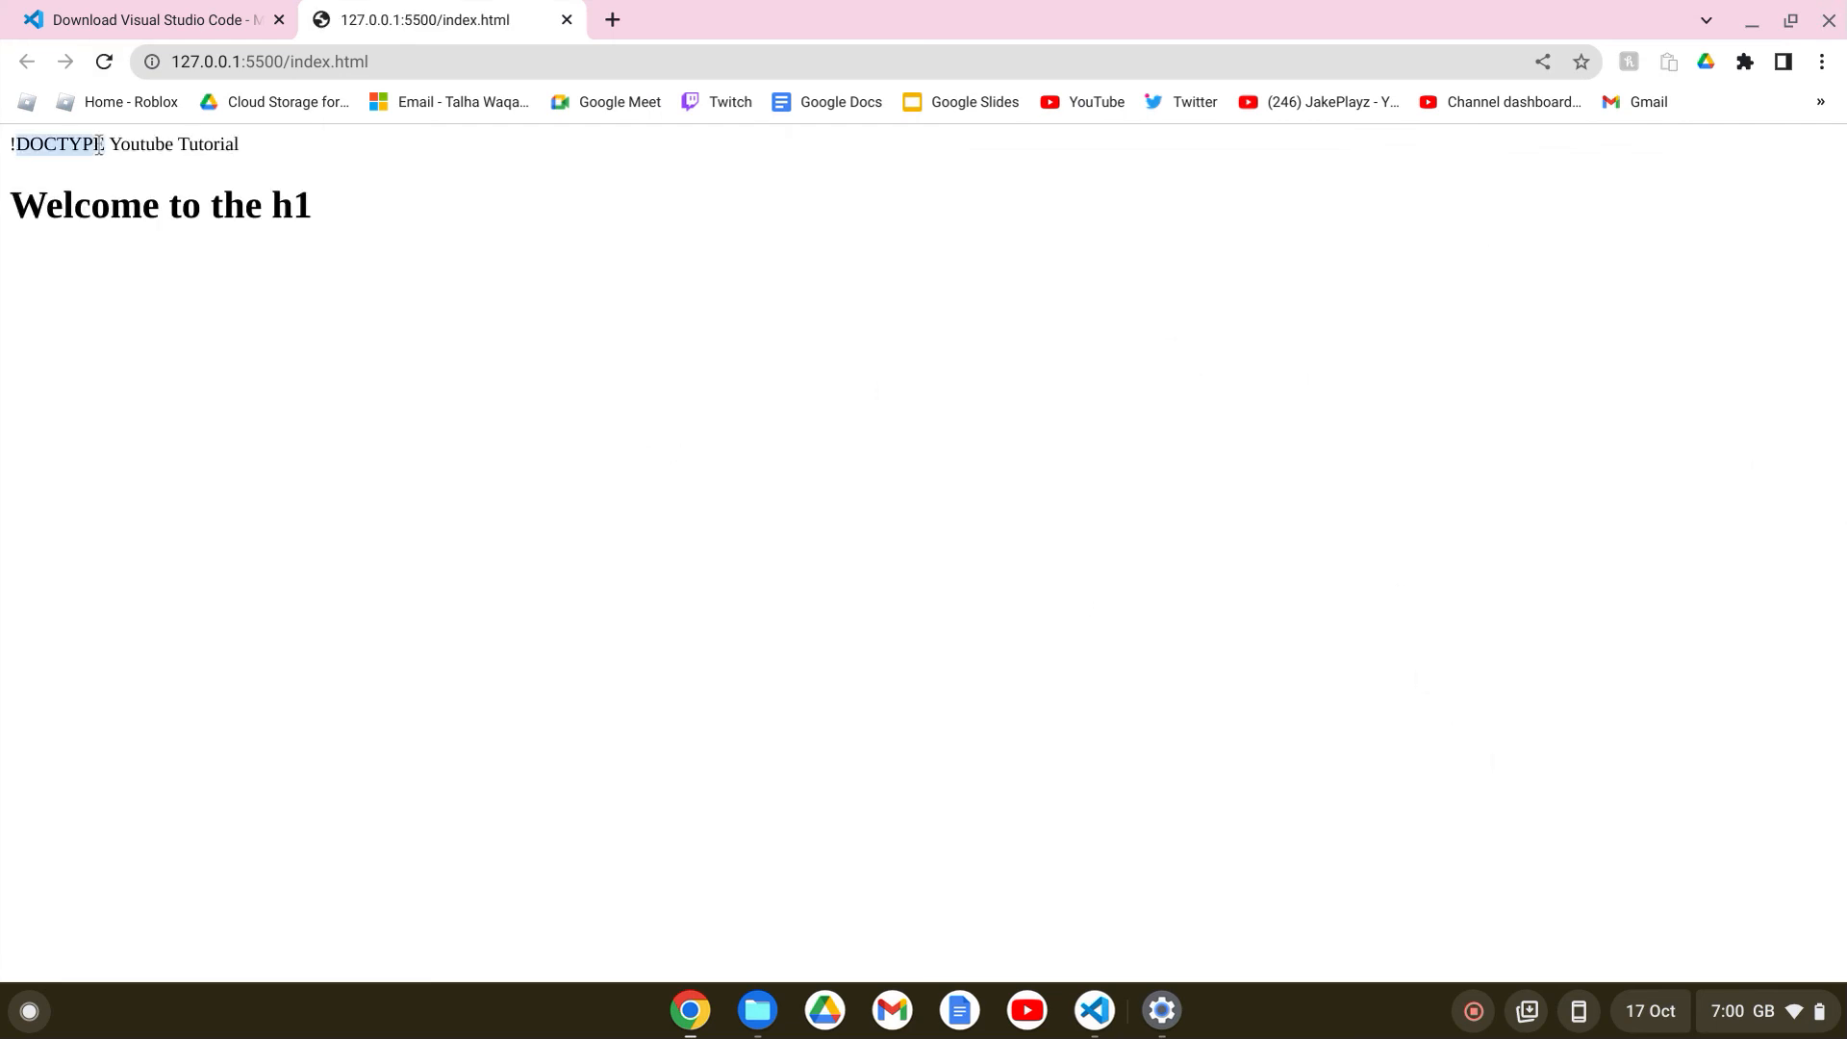
Return to Visual Studio Code and delete the !DOCTYPE text before the html tag on line 1.
left_click(1753, 20)
left_click(534, 150)
key("BackSpace")
key("BackSpace")
key("BackSpace")
key("BackSpace")
key("BackSpace")
key("BackSpace")
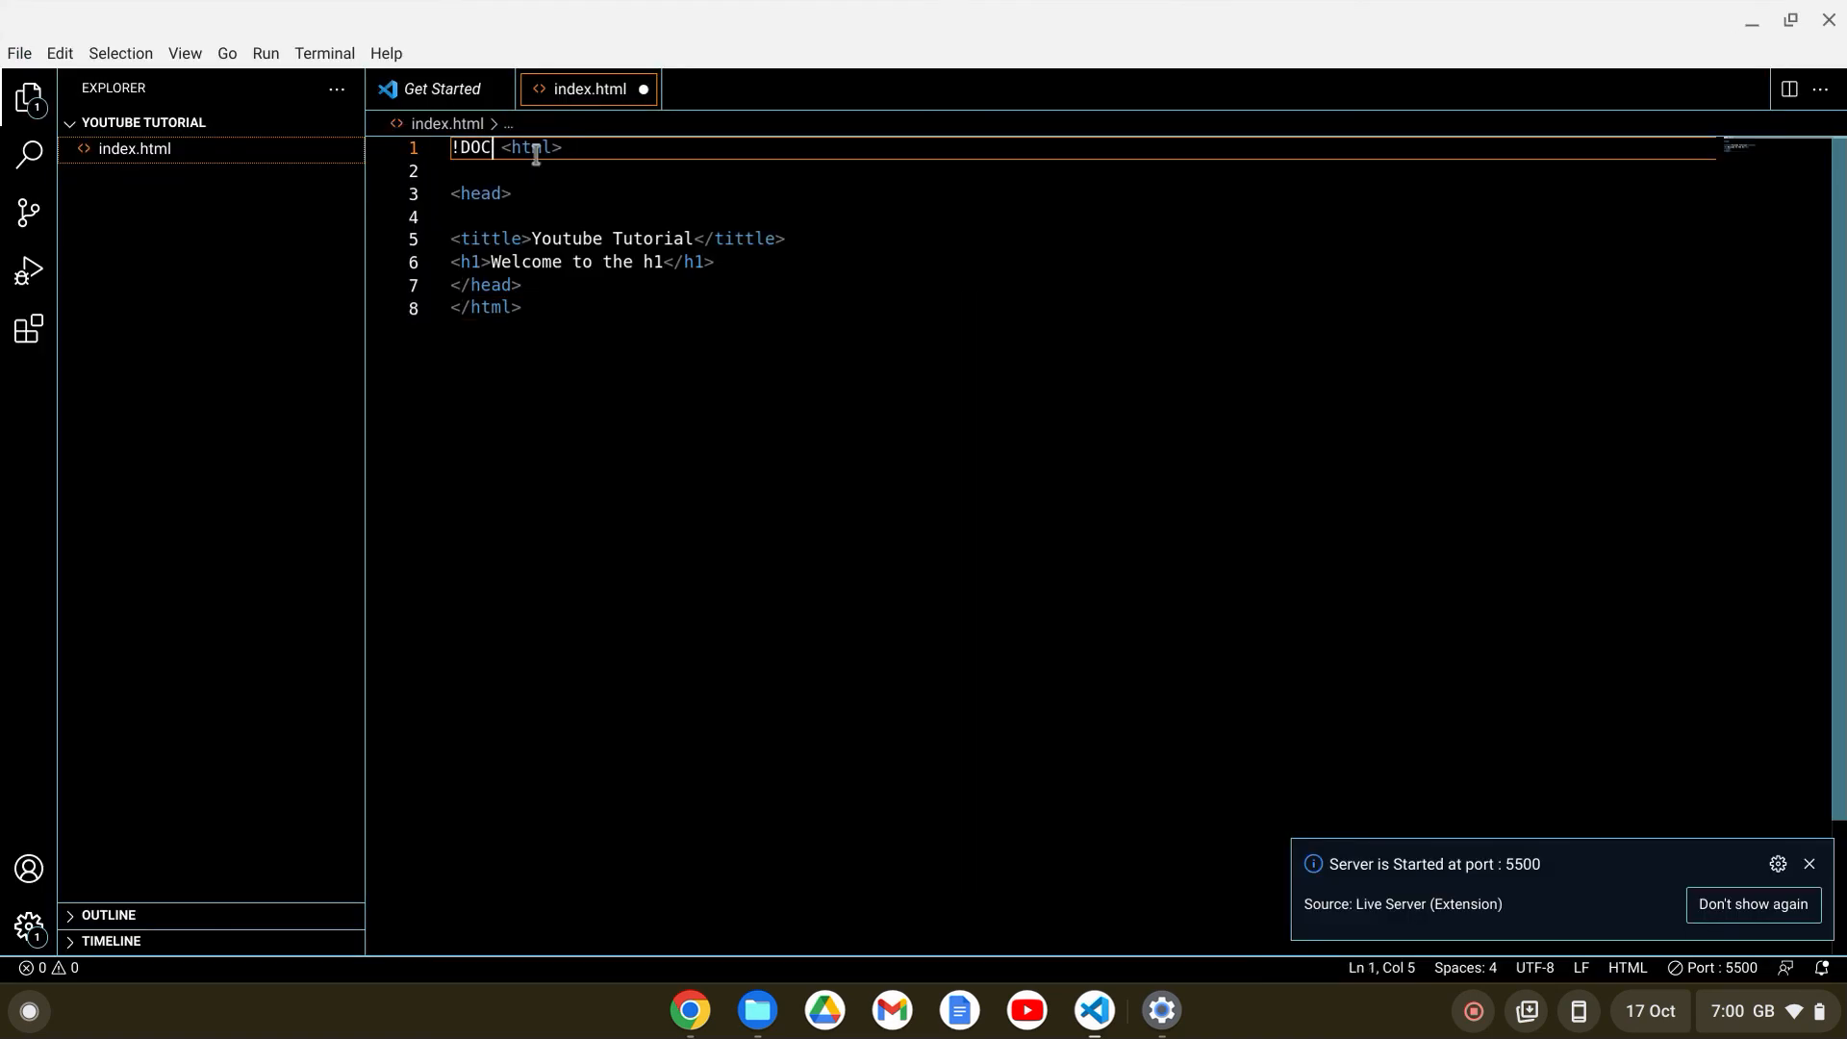
key("BackSpace")
key("BackSpace")
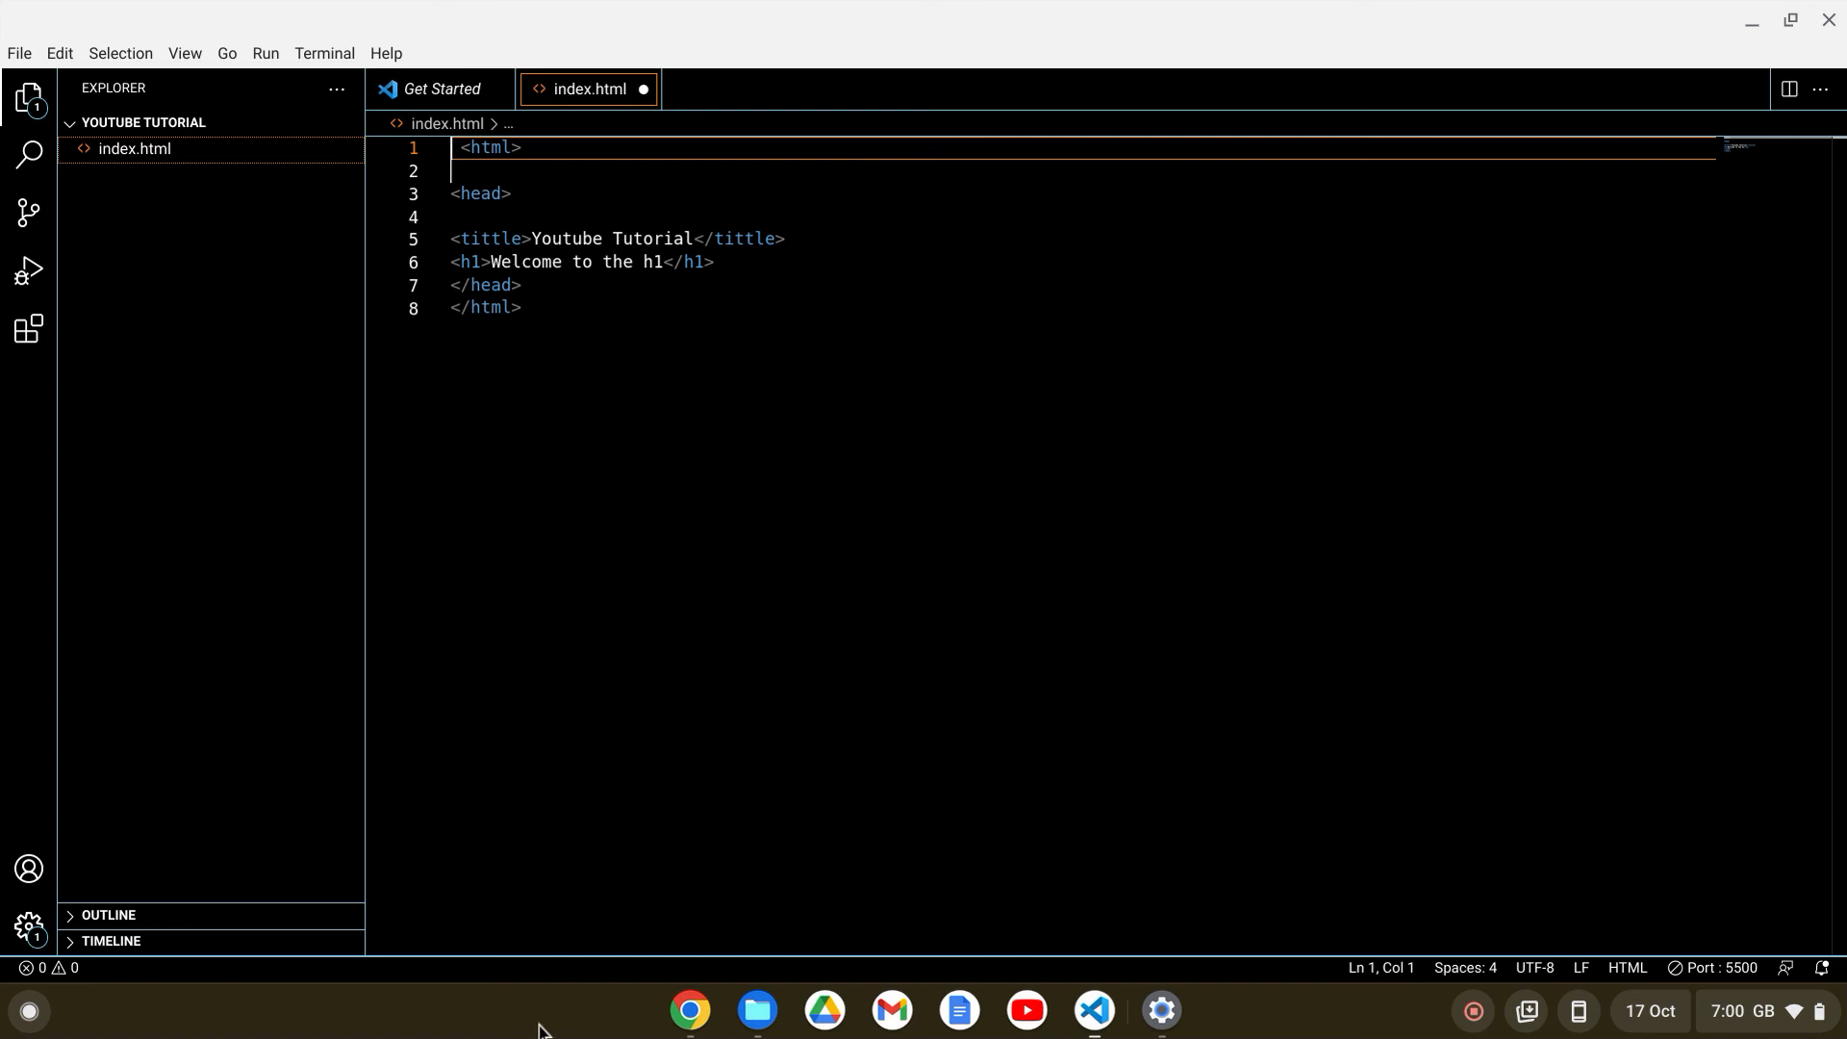
type("S")
Look at the index.html page in Chrome again and minimize the open windows to show the desktop.
left_click(691, 1010)
left_click(328, 133)
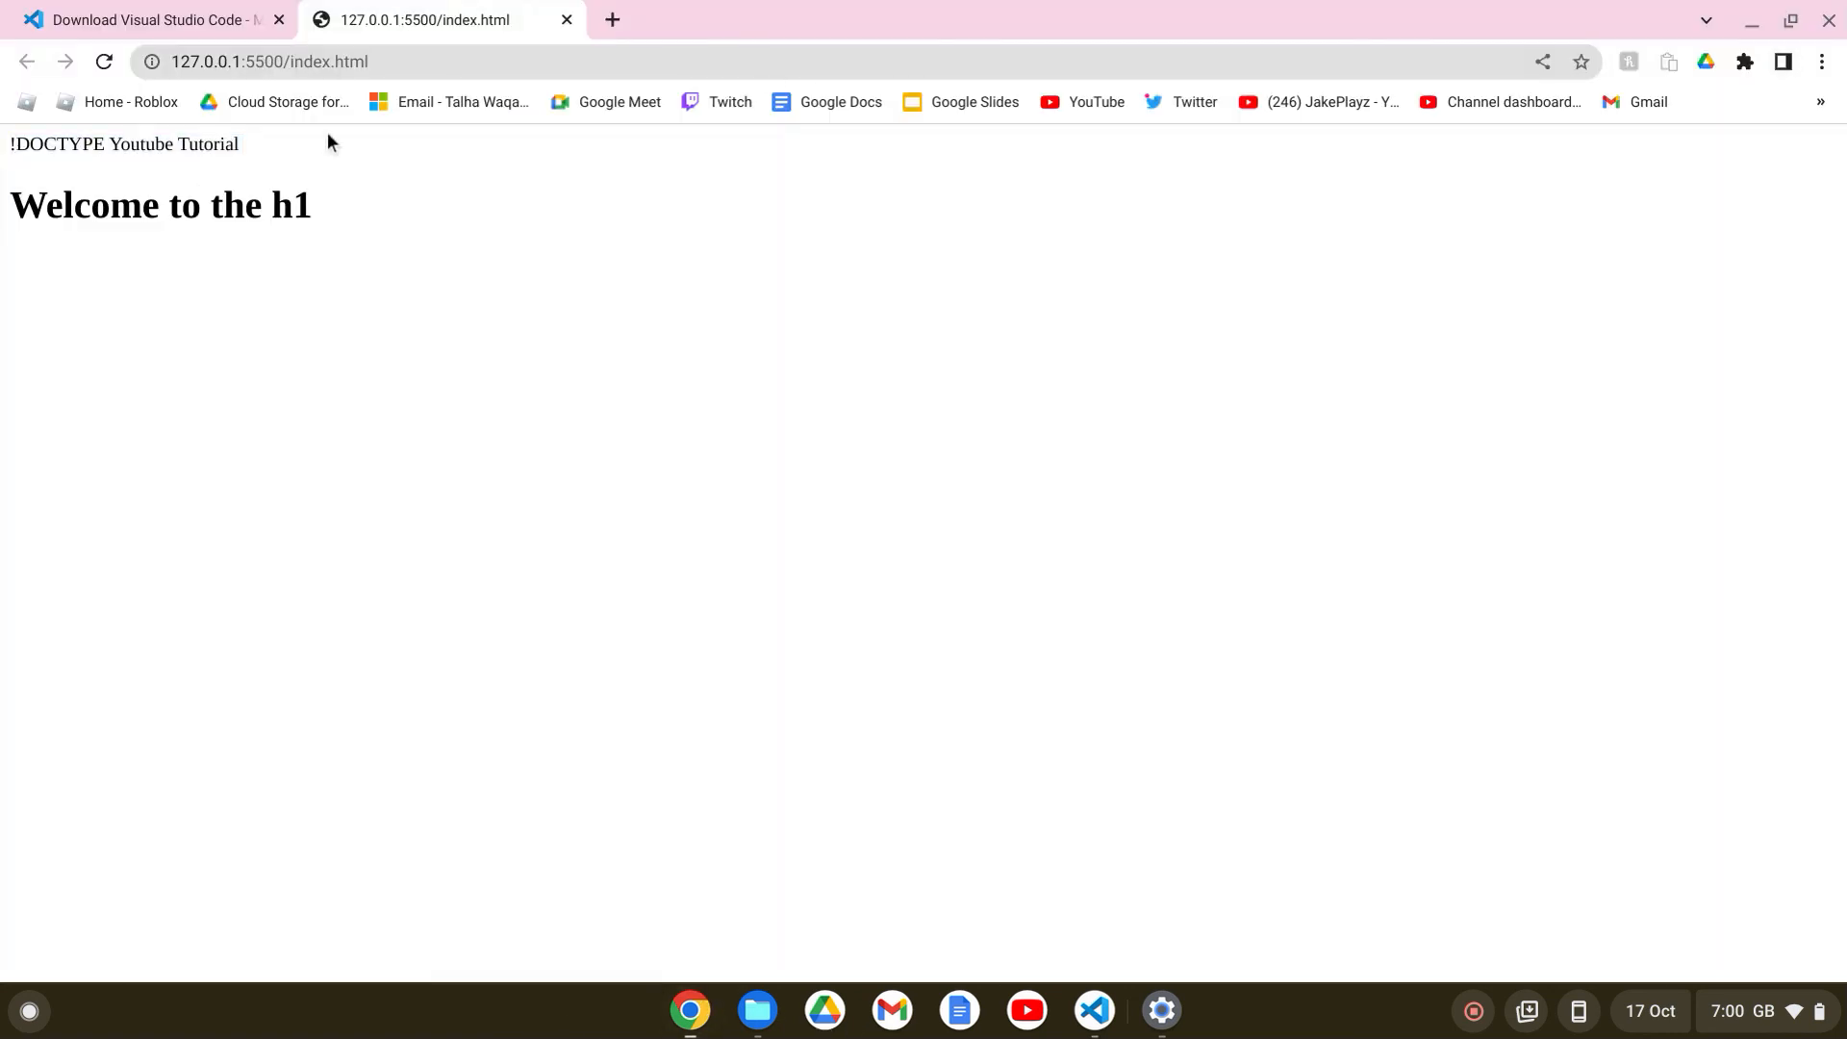
left_click(1751, 20)
left_click(1751, 13)
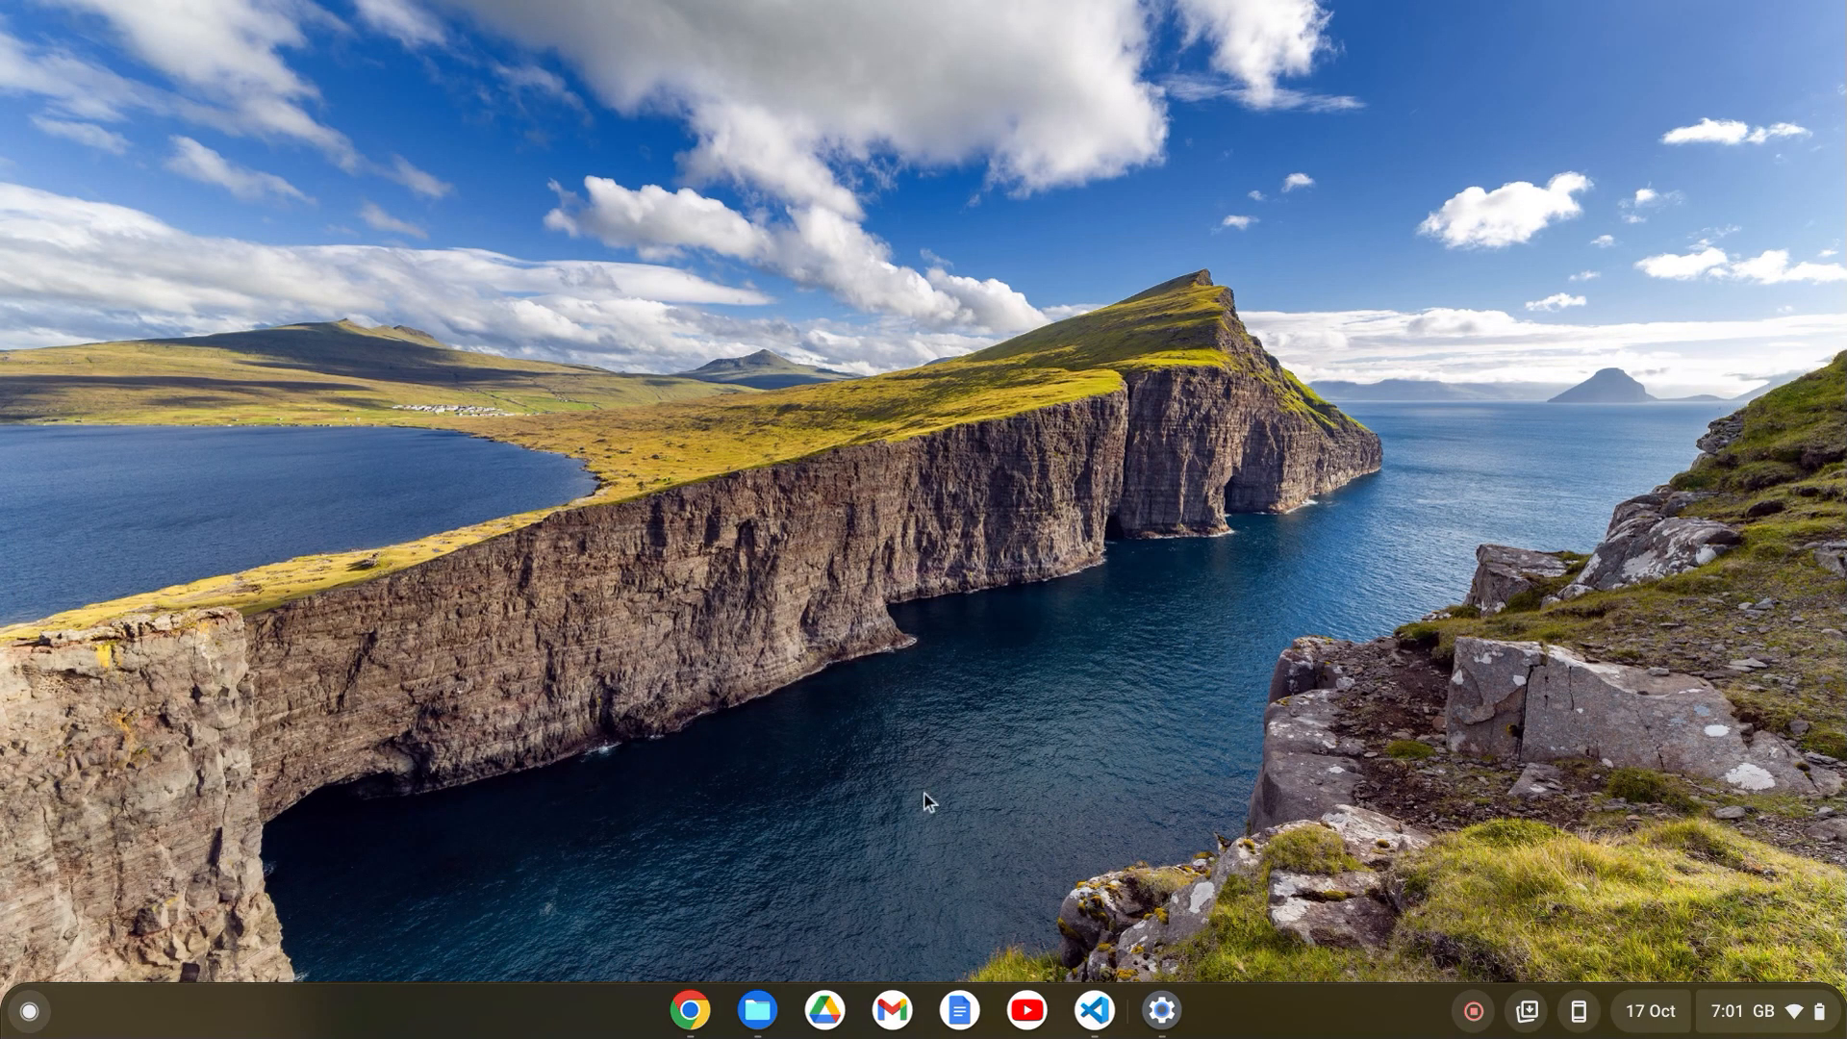
left_click(1733, 1015)
left_click(1733, 1016)
left_click(683, 1031)
left_click(683, 1031)
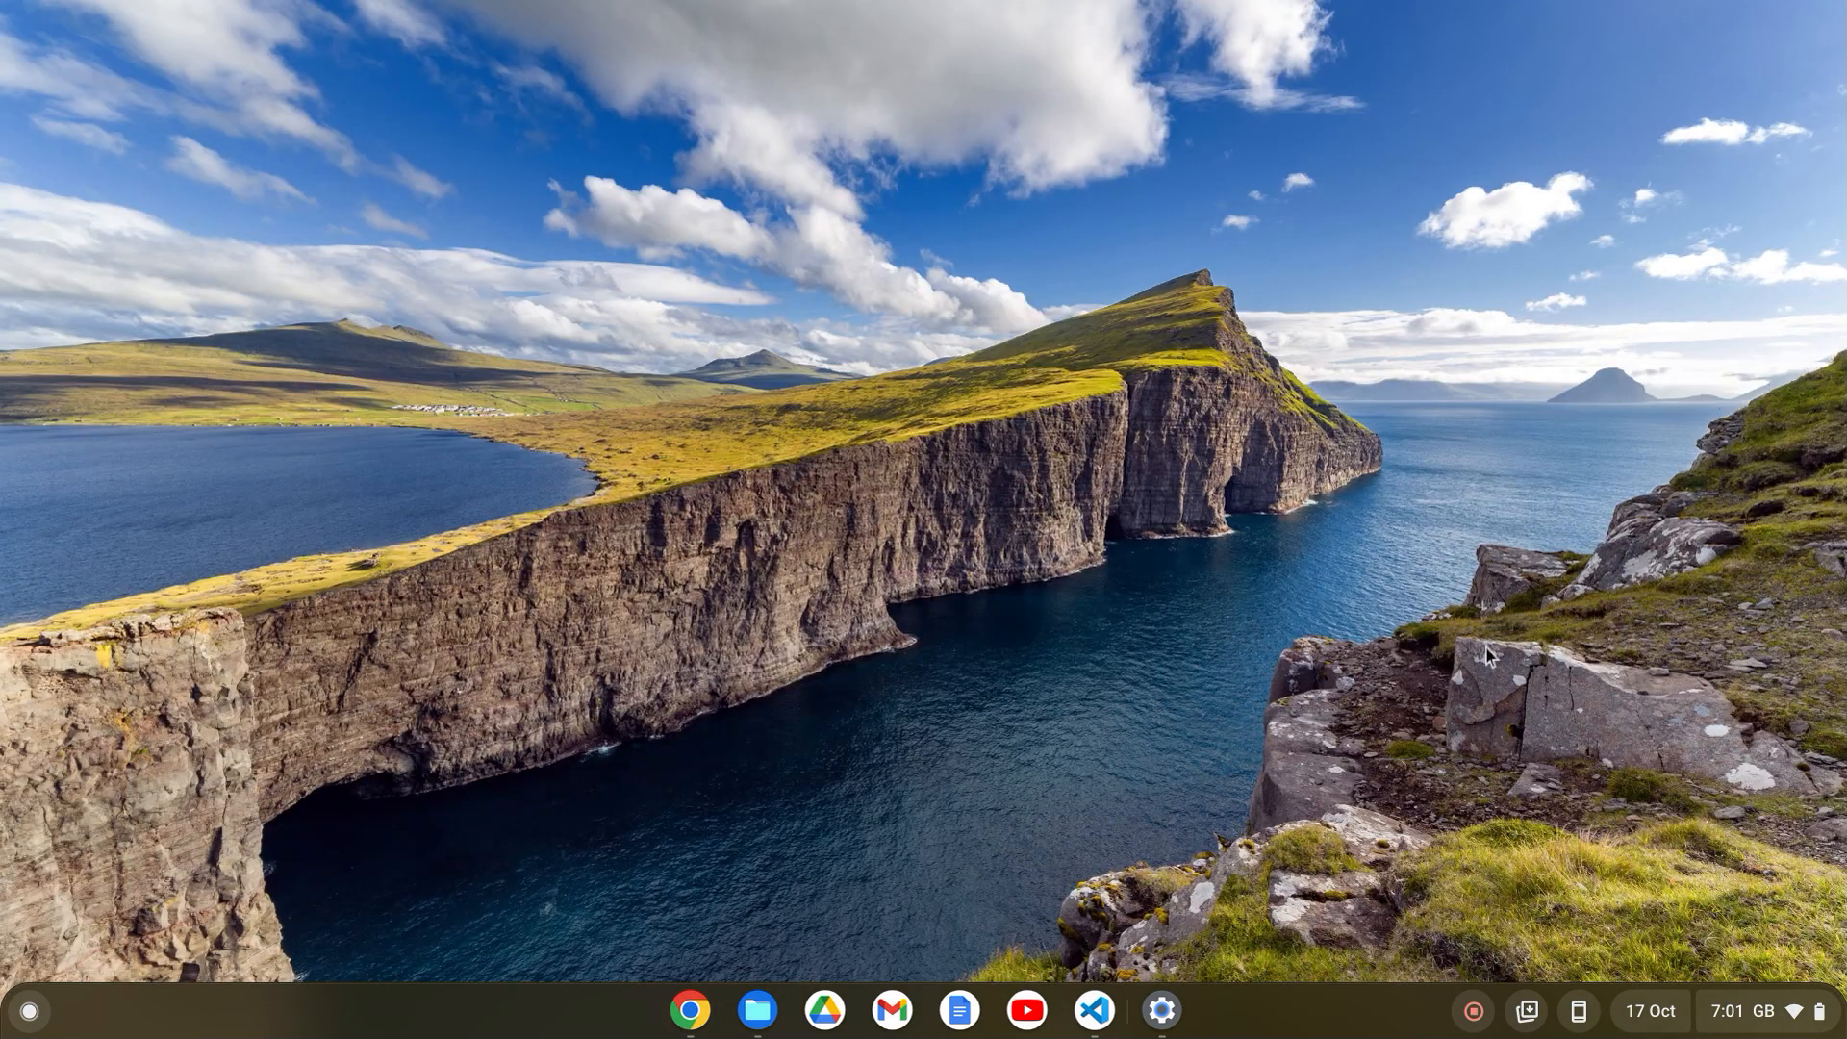